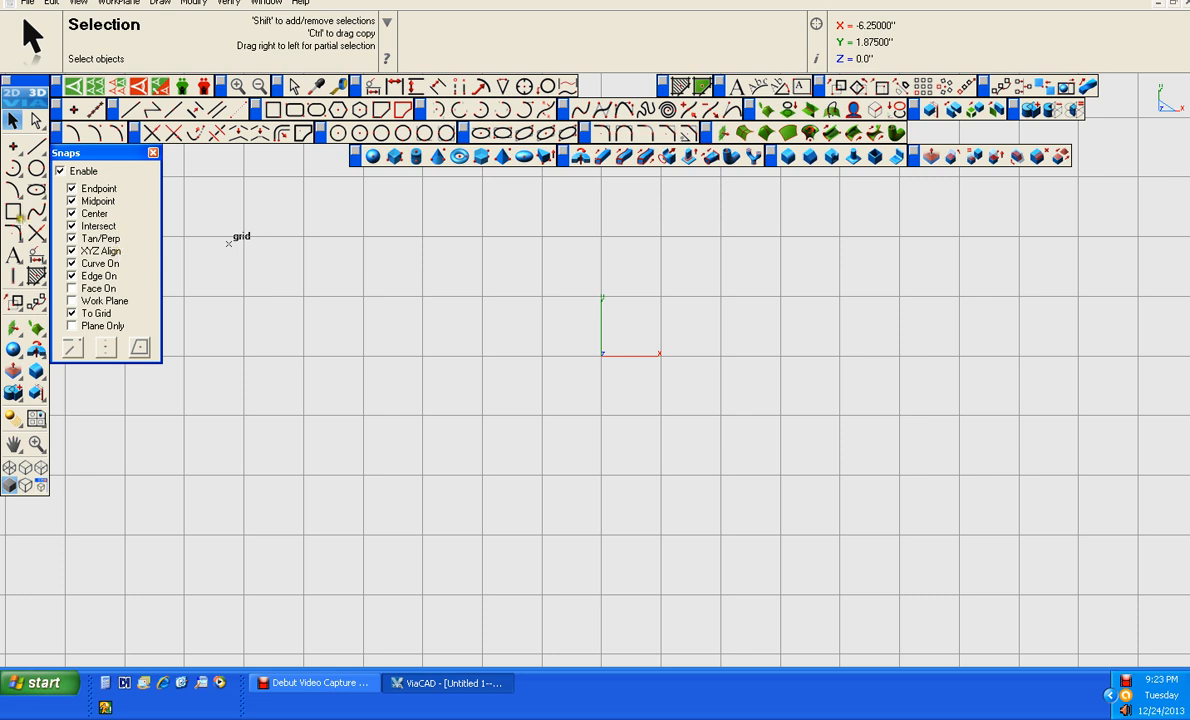
# Step: Draw an interpolated spline with two humps above the X axis, running from X -3.0 to about X 4.19 at Y 0
pyautogui.click(36, 212)
pyautogui.click(421, 355)
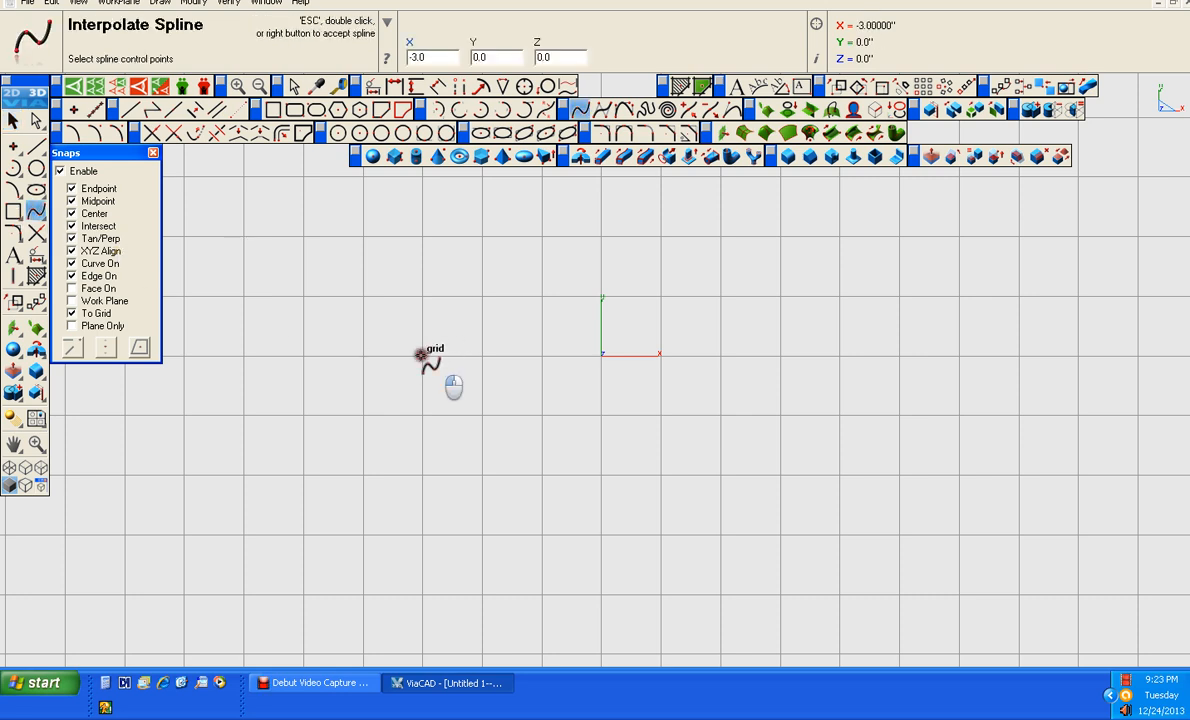
pyautogui.click(548, 298)
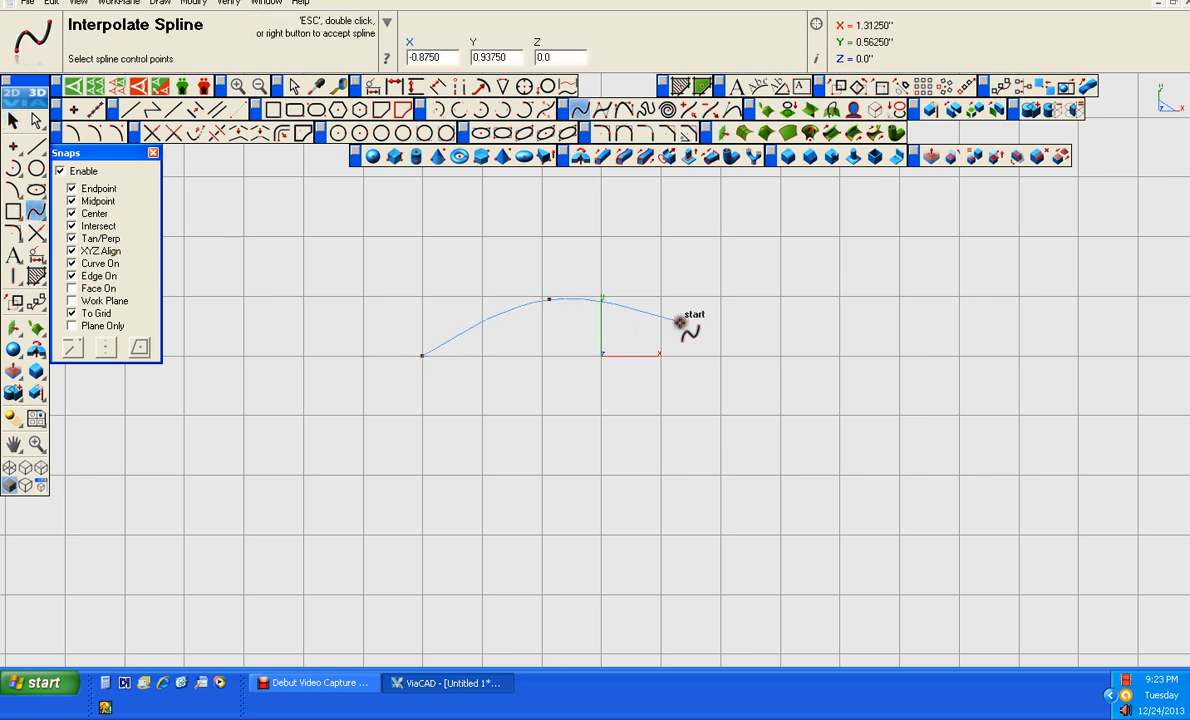
pyautogui.click(680, 321)
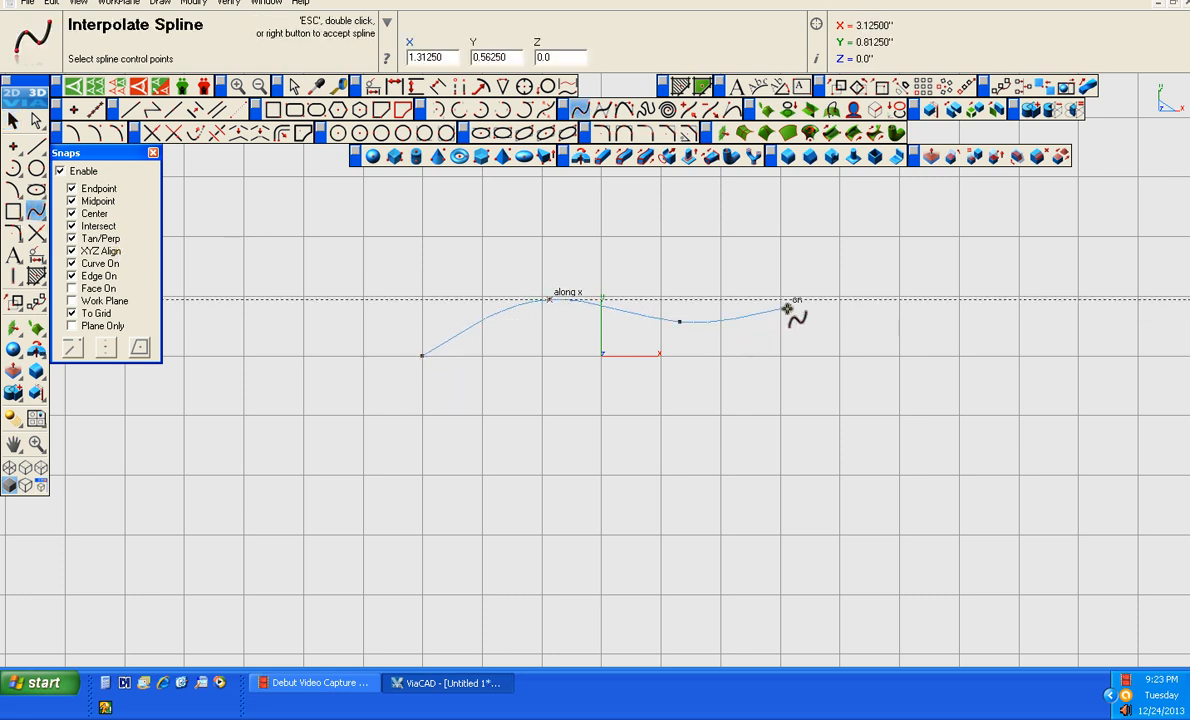
pyautogui.doubleClick(850, 355)
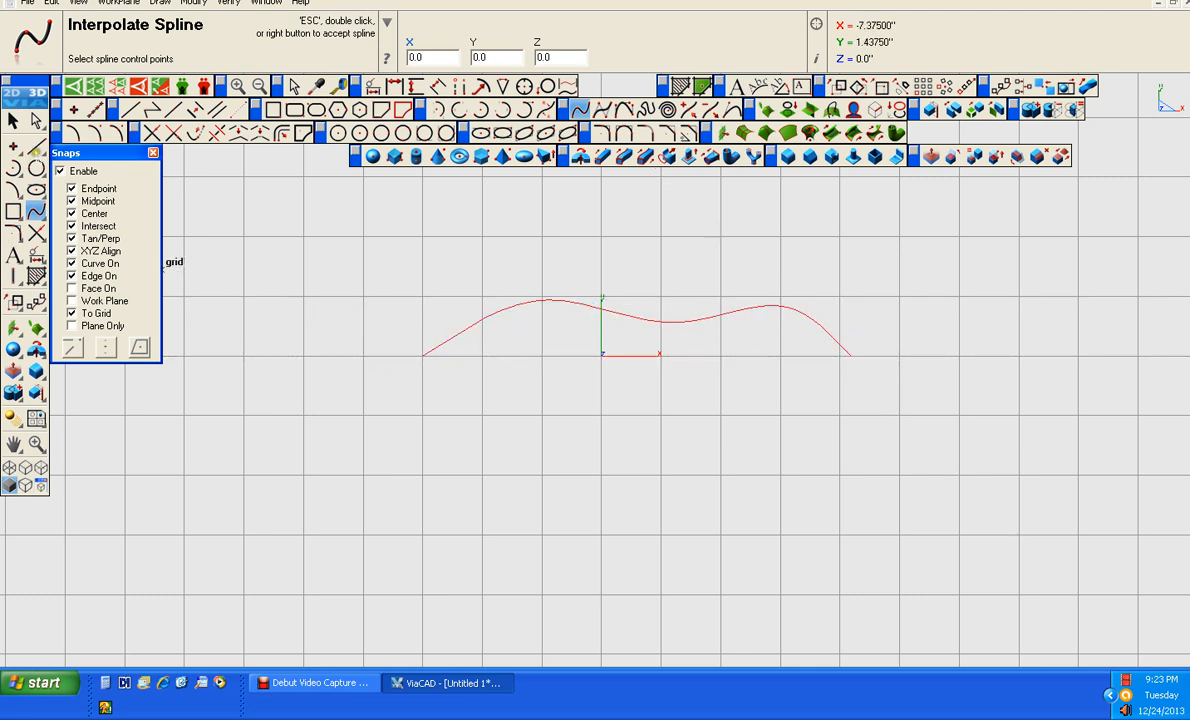
# Step: Close the profile with a single straight line along the X axis joining the two spline endpoints
pyautogui.click(36, 146)
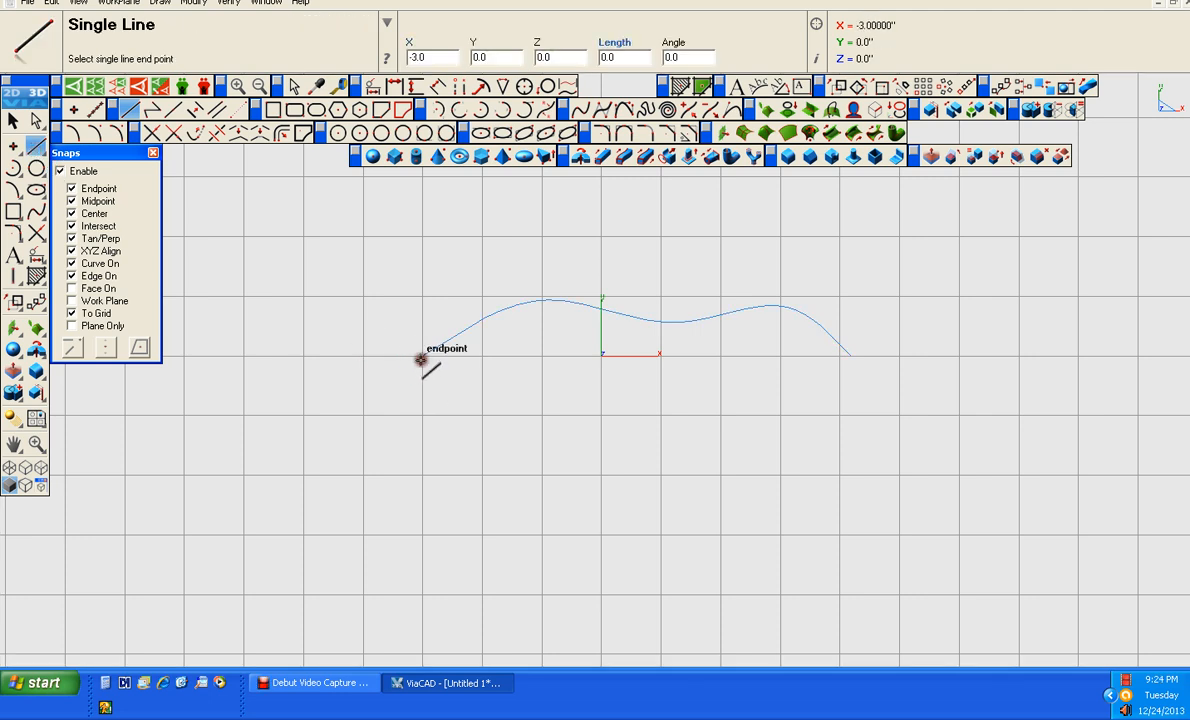
pyautogui.click(851, 355)
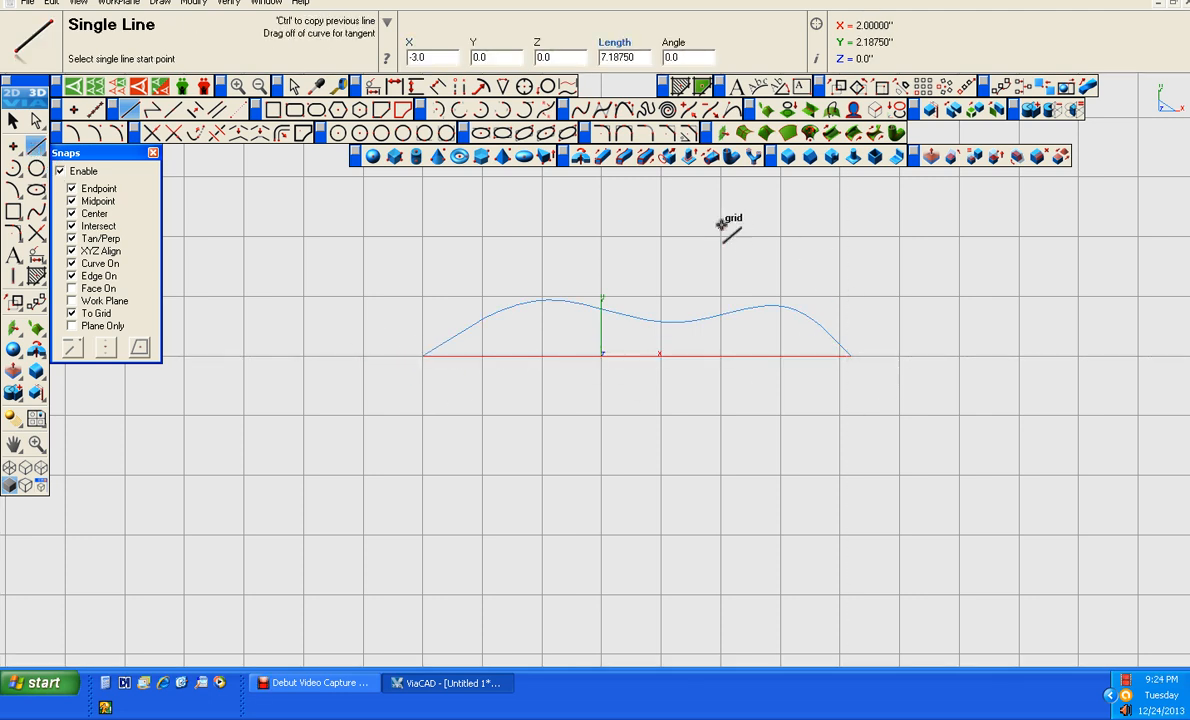
pyautogui.click(13, 120)
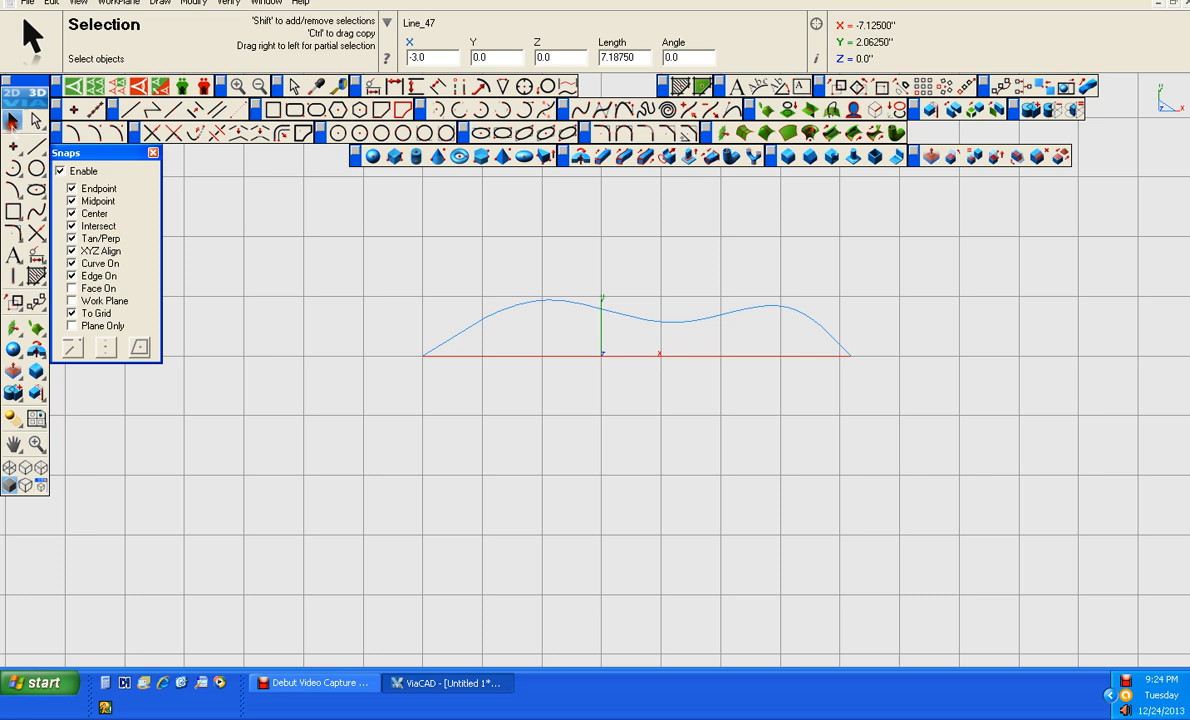
# Step: Create a Lathe Solid by revolving the spline and line profile 360 degrees about the straight line
pyautogui.click(583, 156)
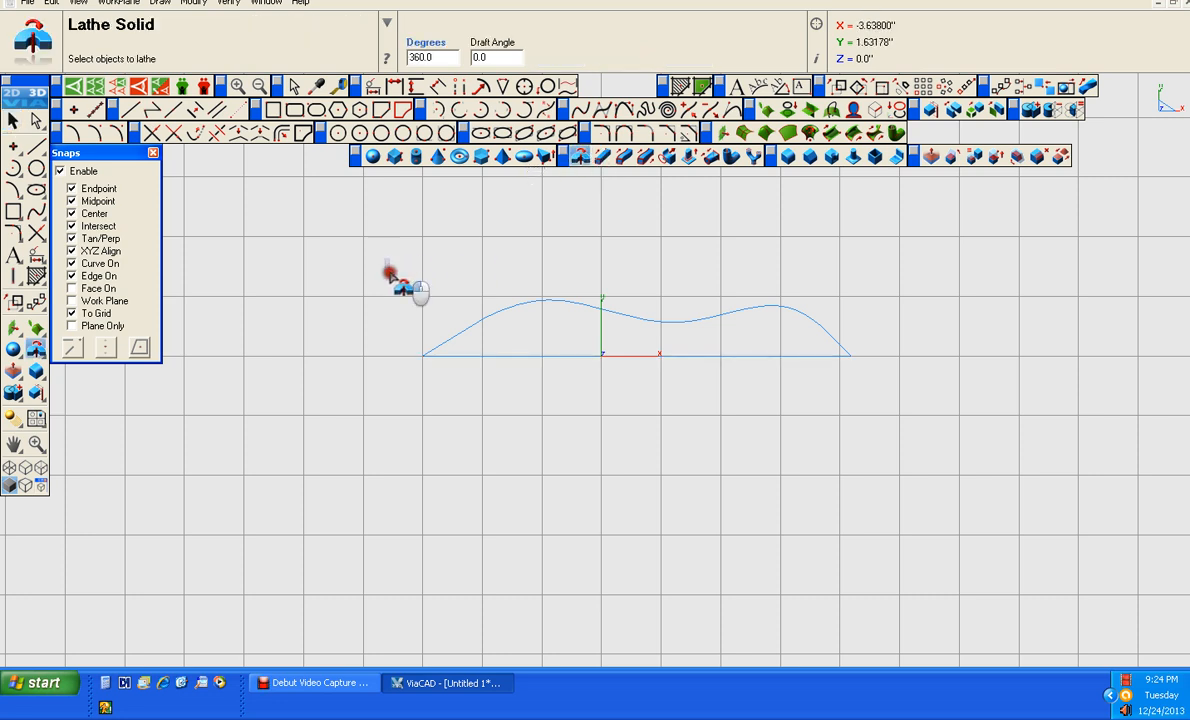
pyautogui.moveTo(386, 259); pyautogui.dragTo(945, 446)
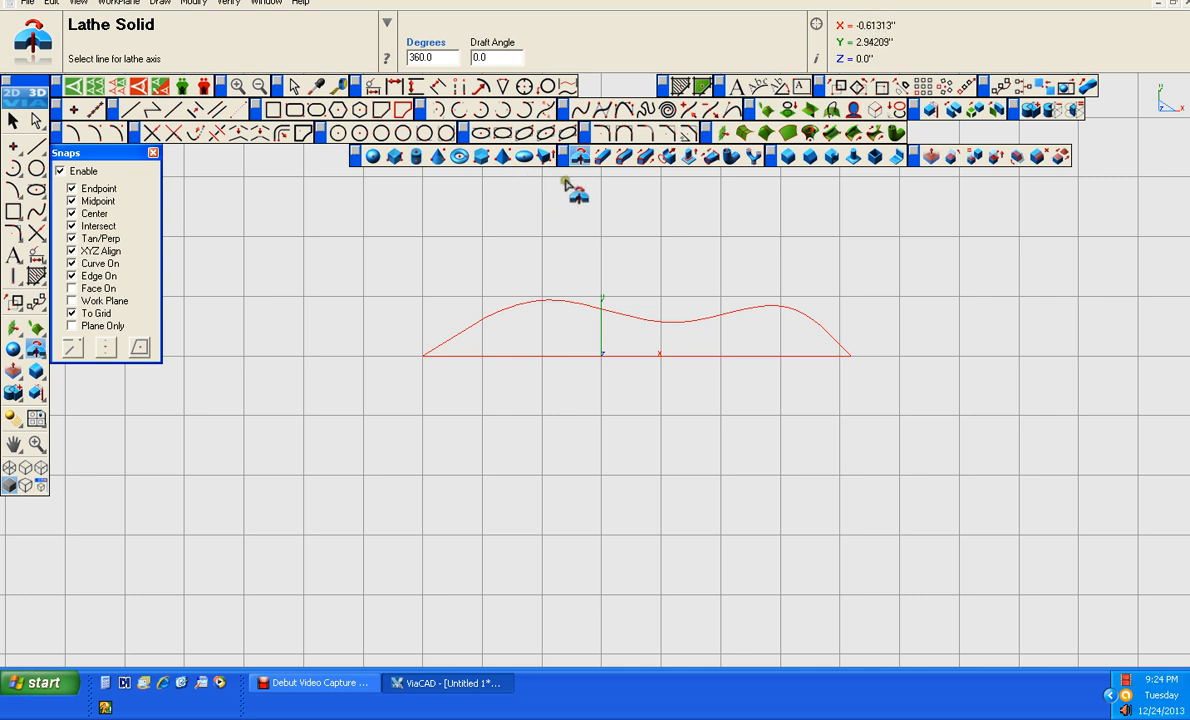
pyautogui.click(564, 355)
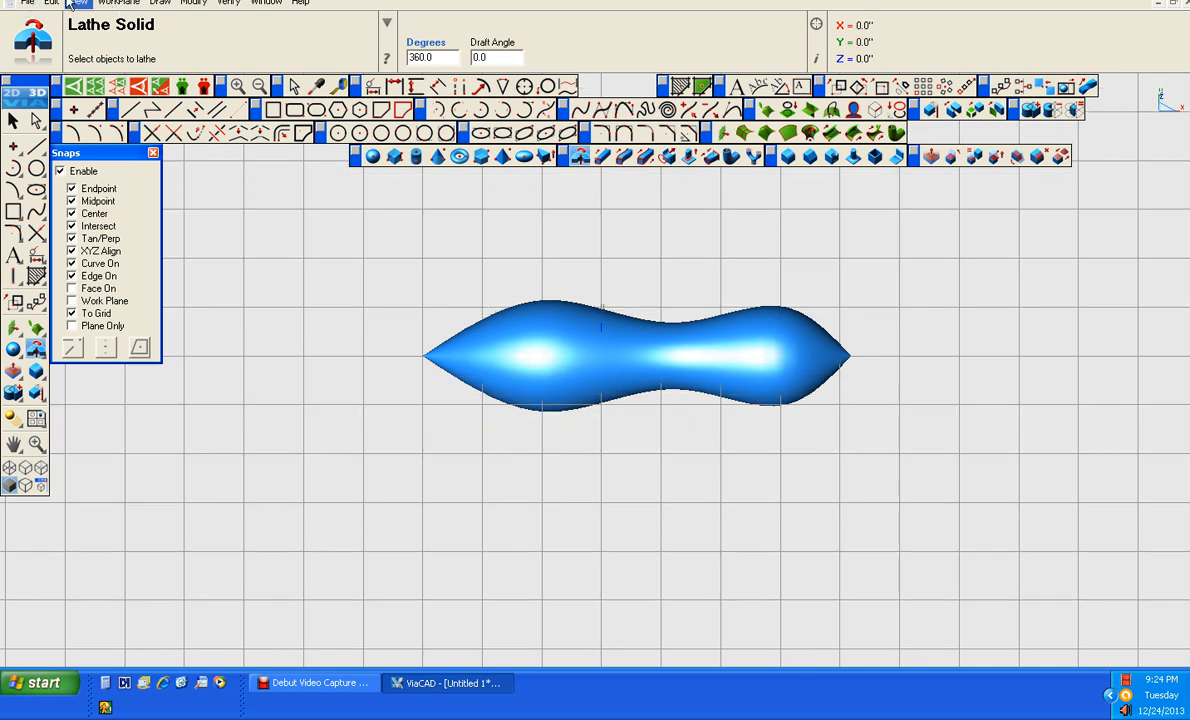
# Step: In the top view, draw a diagonal rectangle about 8.75 by 2.94 inches around the lathed body
pyautogui.click(76, 3)
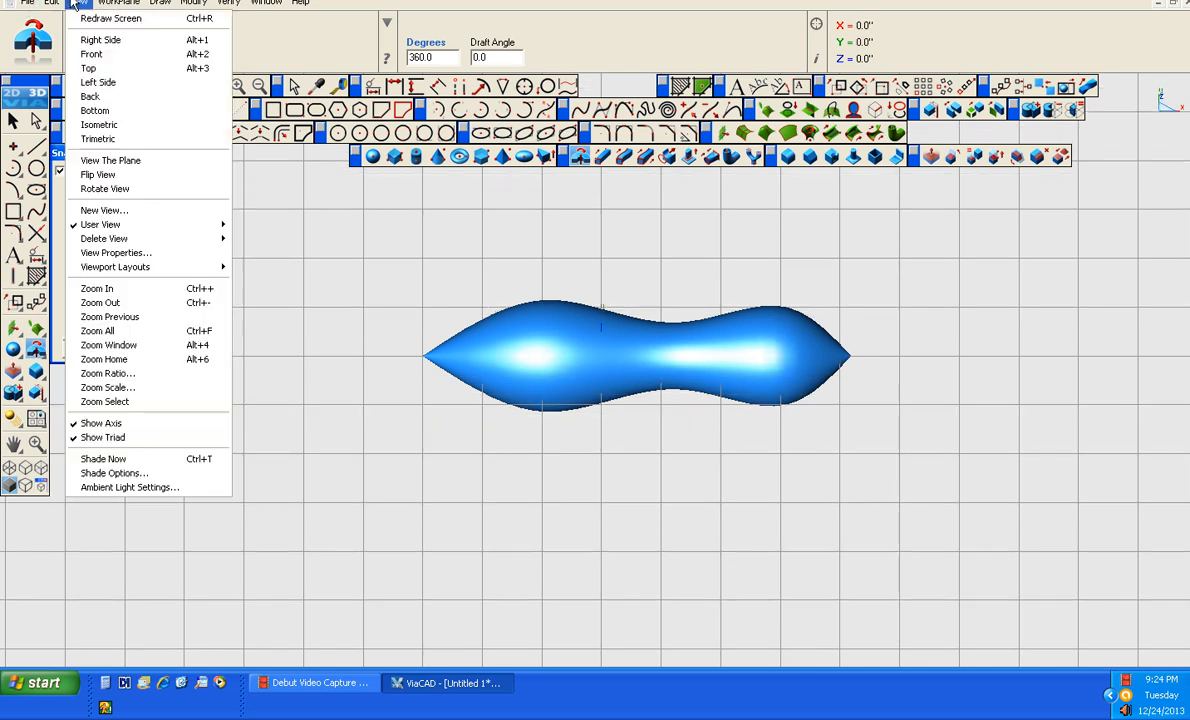
pyautogui.click(110, 69)
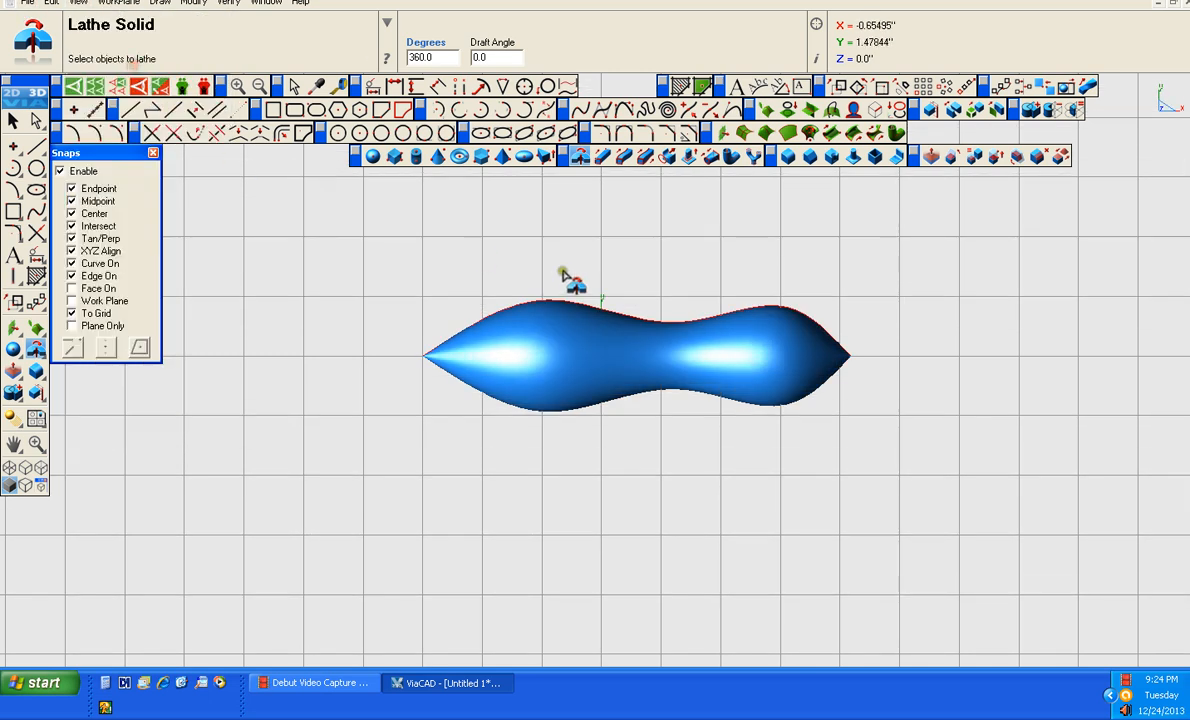
pyautogui.click(13, 211)
pyautogui.click(385, 269)
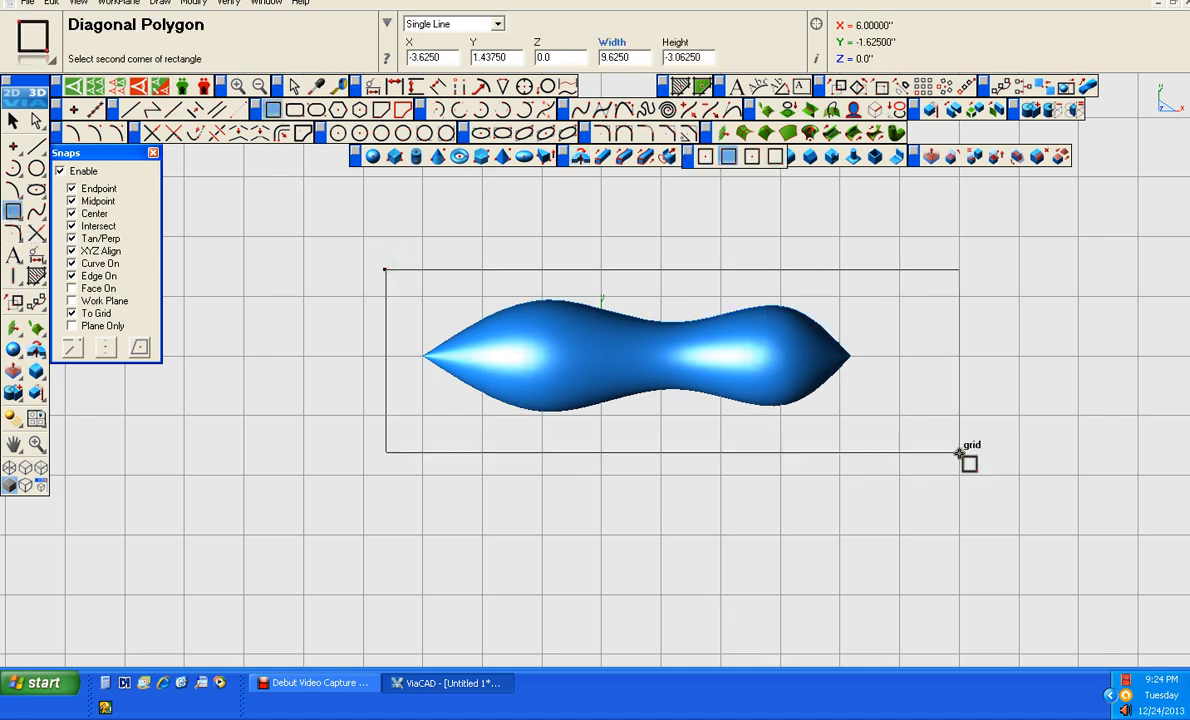
pyautogui.click(907, 445)
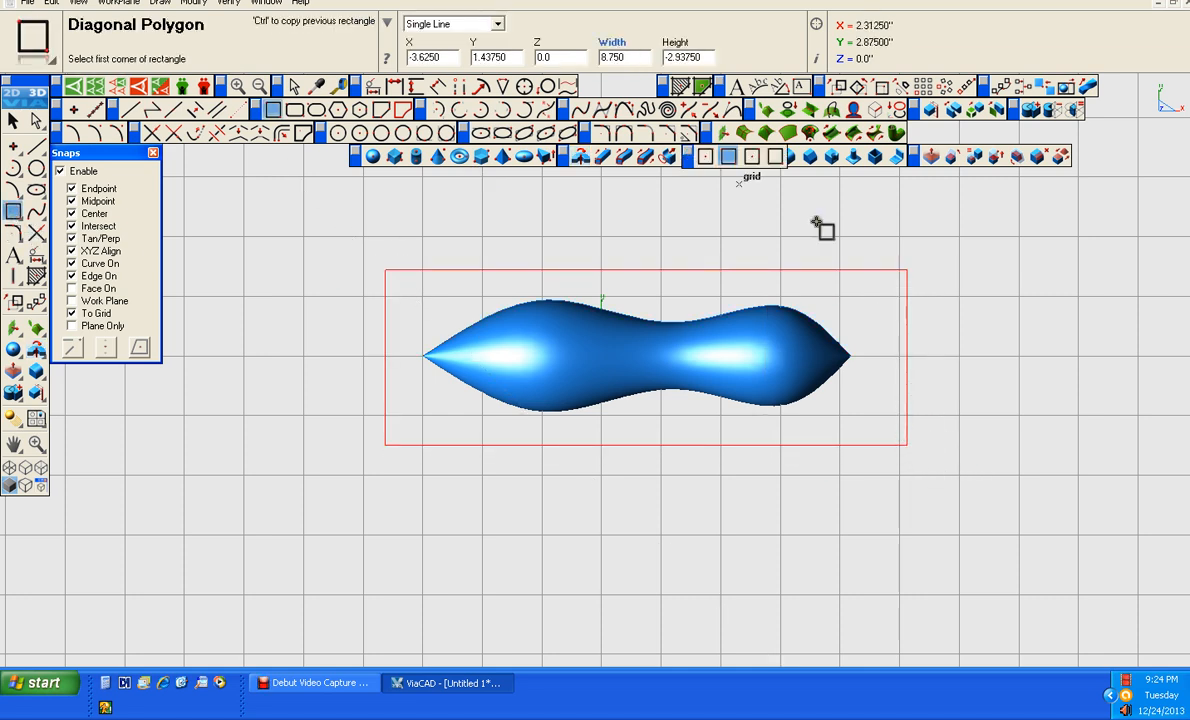
# Step: Extrude the rectangle into a solid block with a dZ of -1.5 inches
pyautogui.click(602, 156)
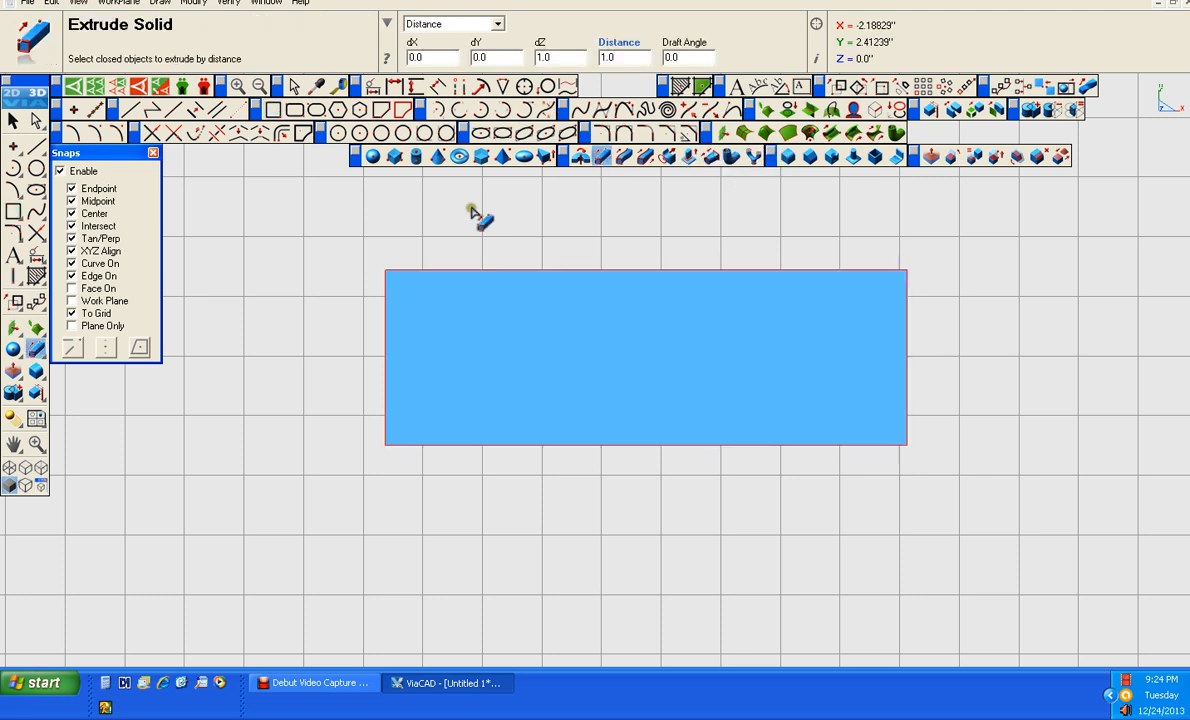
pyautogui.click(545, 57)
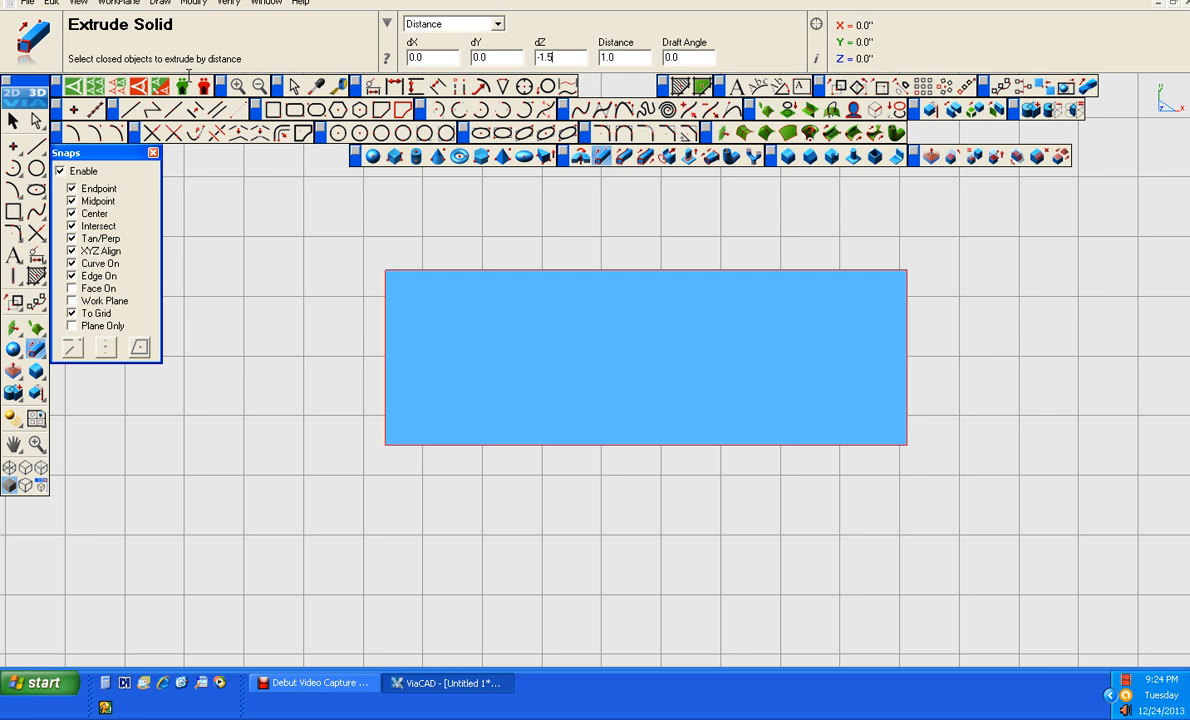
pyautogui.write('-1.5')
pyautogui.press('Return')
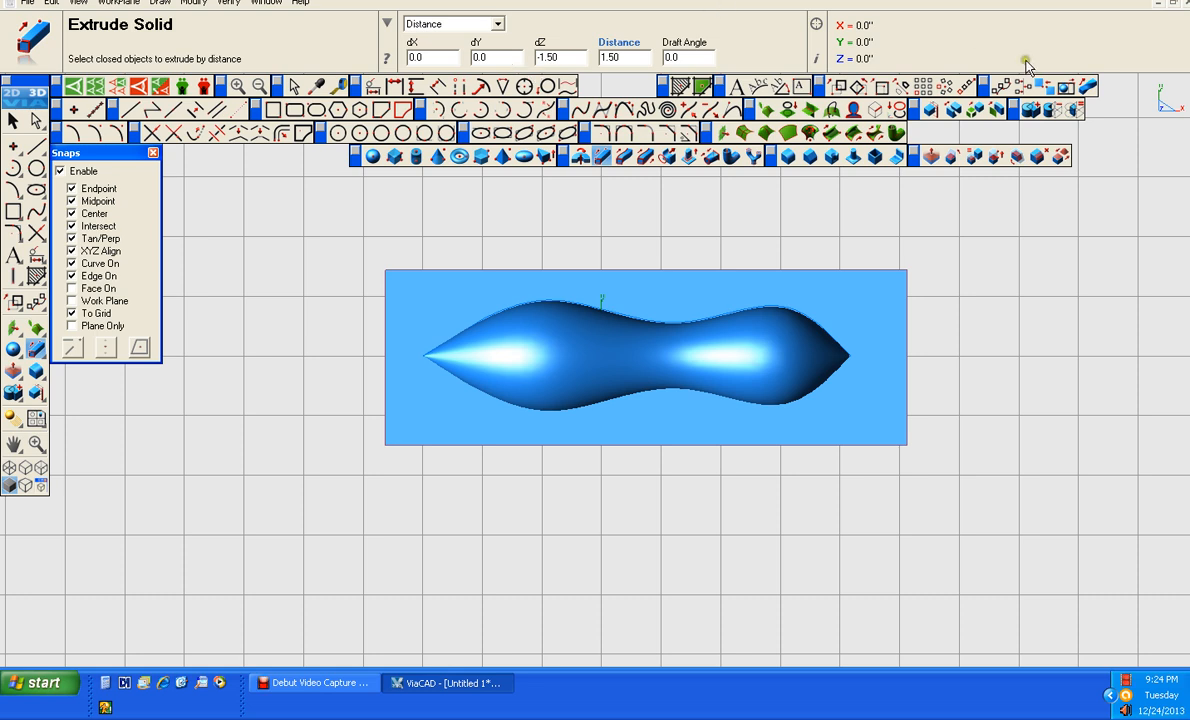
# Step: Subtract the lathed body from the rectangular block to form the mold cavity
pyautogui.click(1052, 109)
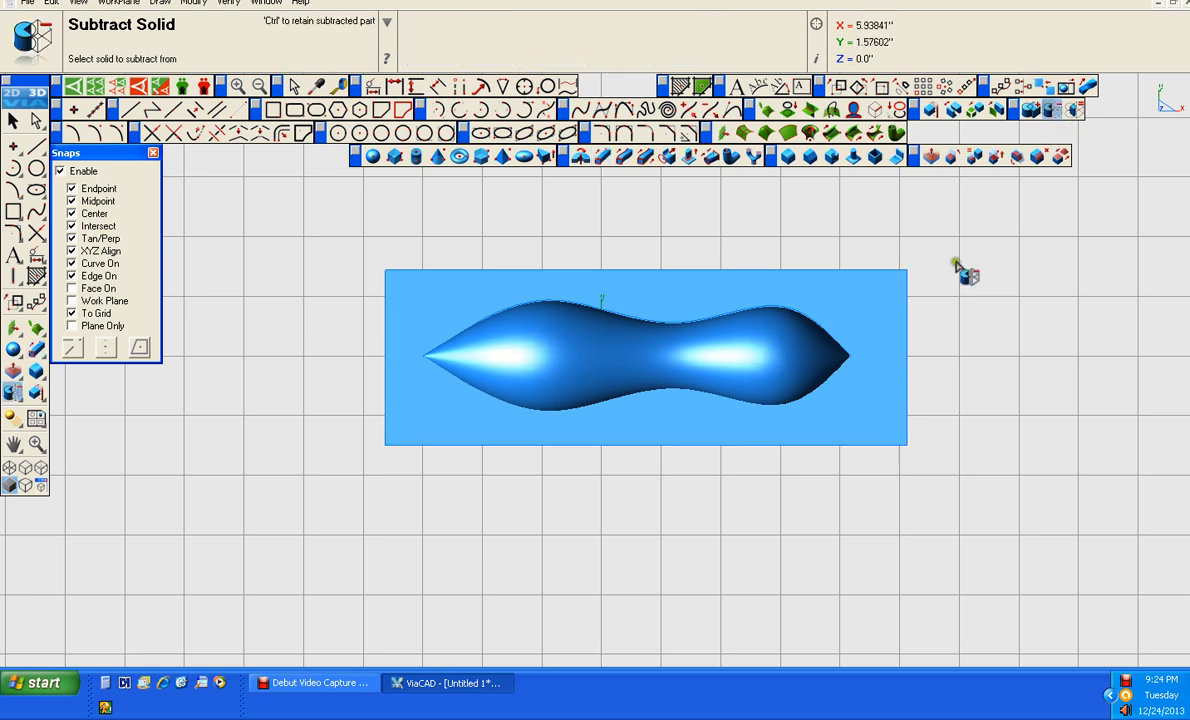
pyautogui.click(895, 321)
pyautogui.click(806, 368)
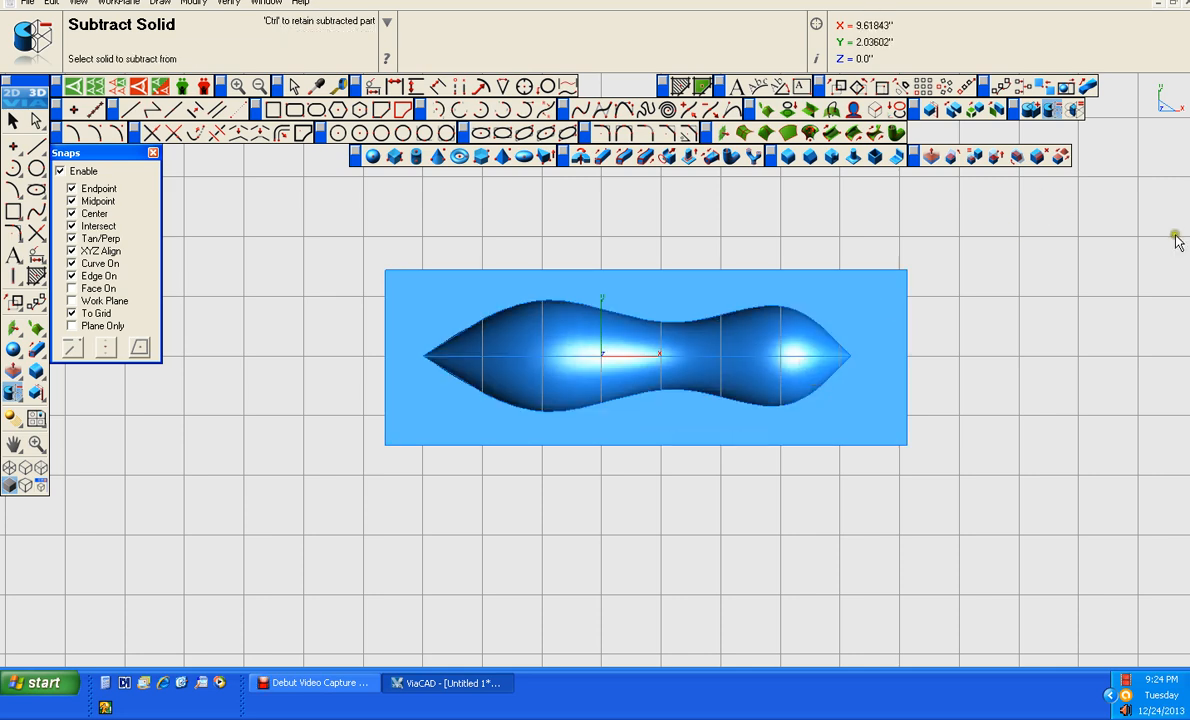
# Step: Export the mold block as an STL file, replacing TEST MOLD.stl in the 3D Files folder and accepting the current mesh parameters
pyautogui.moveTo(995, 331); pyautogui.dragTo(975, 235, button='middle')
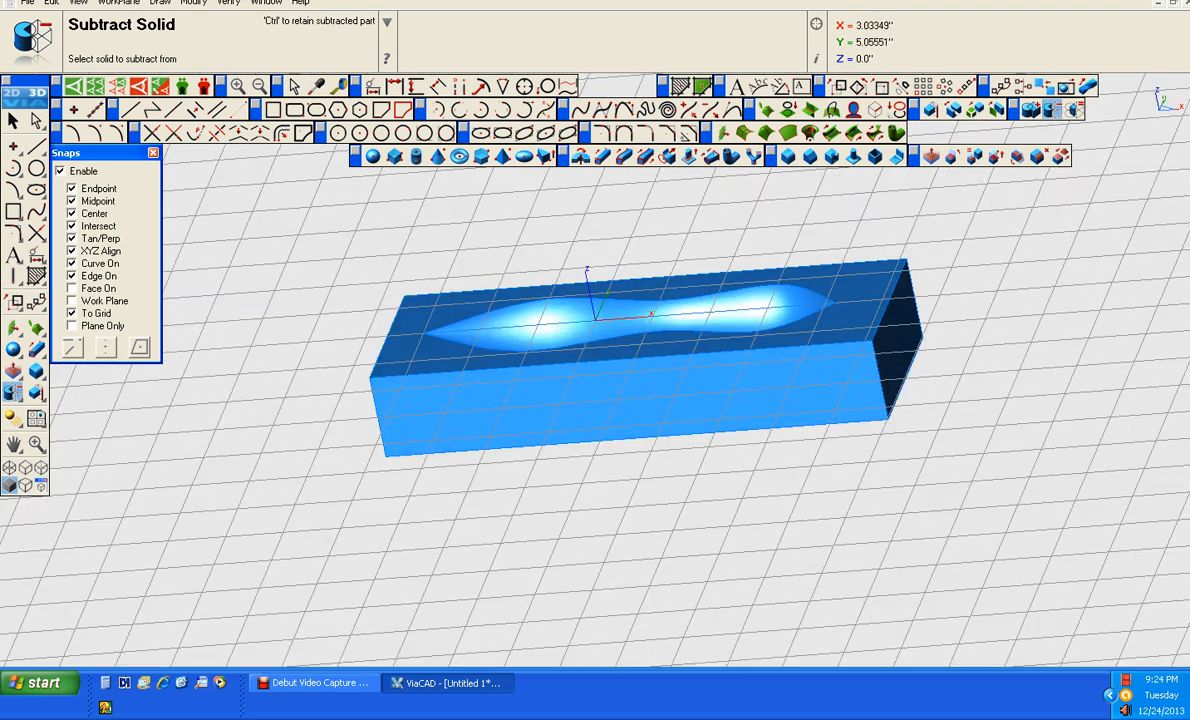
pyautogui.click(27, 4)
pyautogui.click(402, 252)
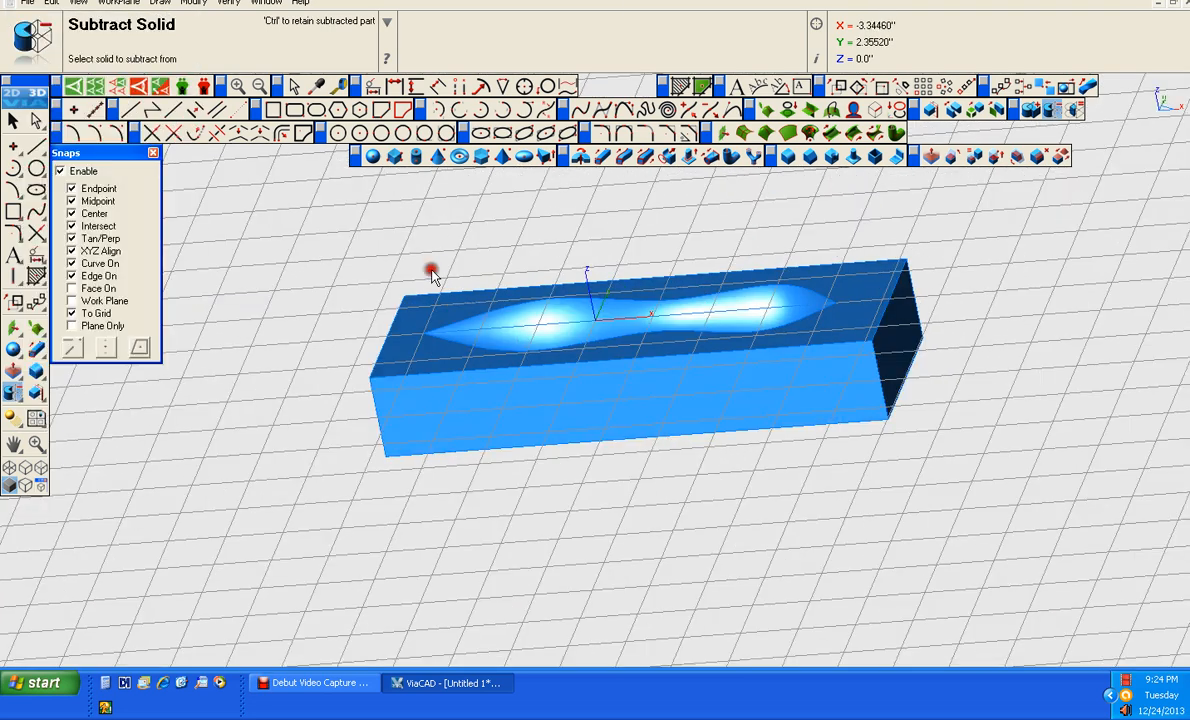
pyautogui.click(28, 4)
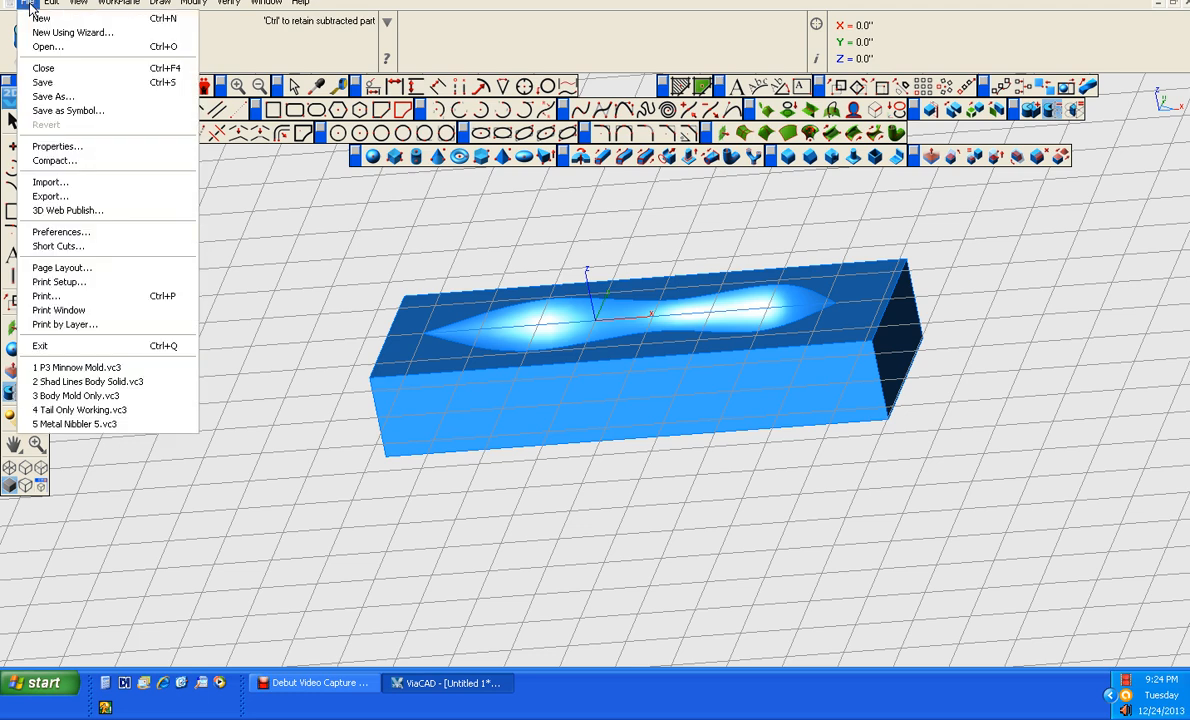
pyautogui.click(80, 197)
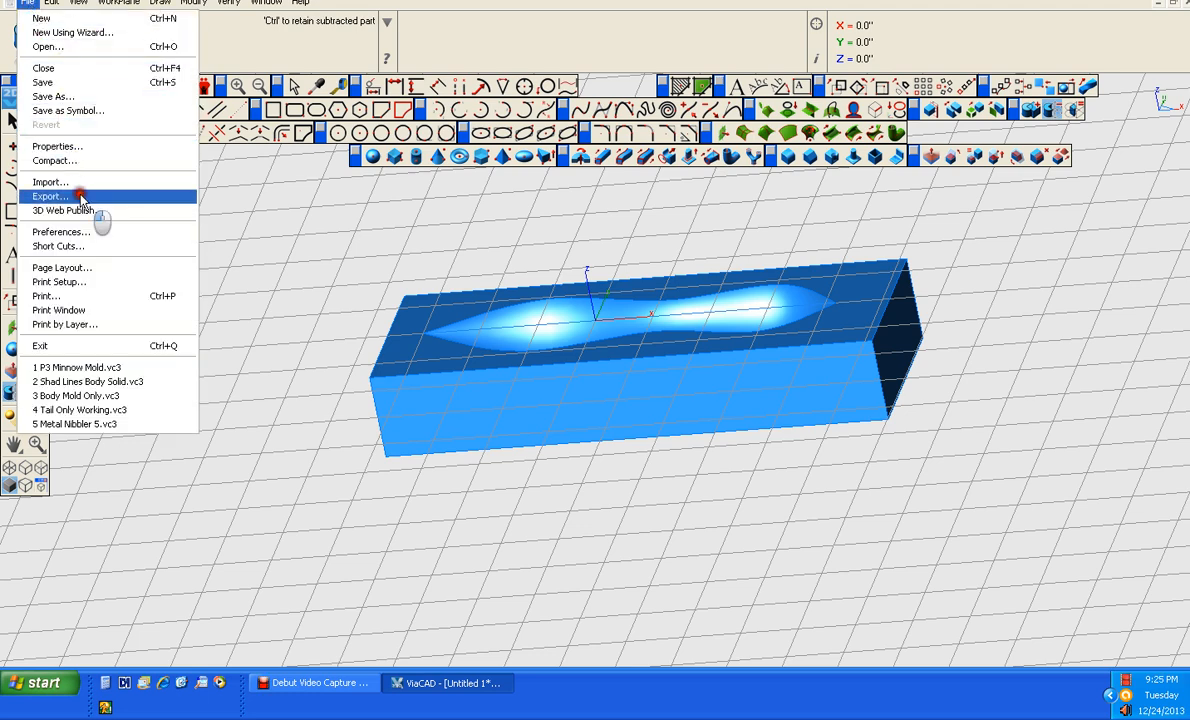
pyautogui.click(752, 266)
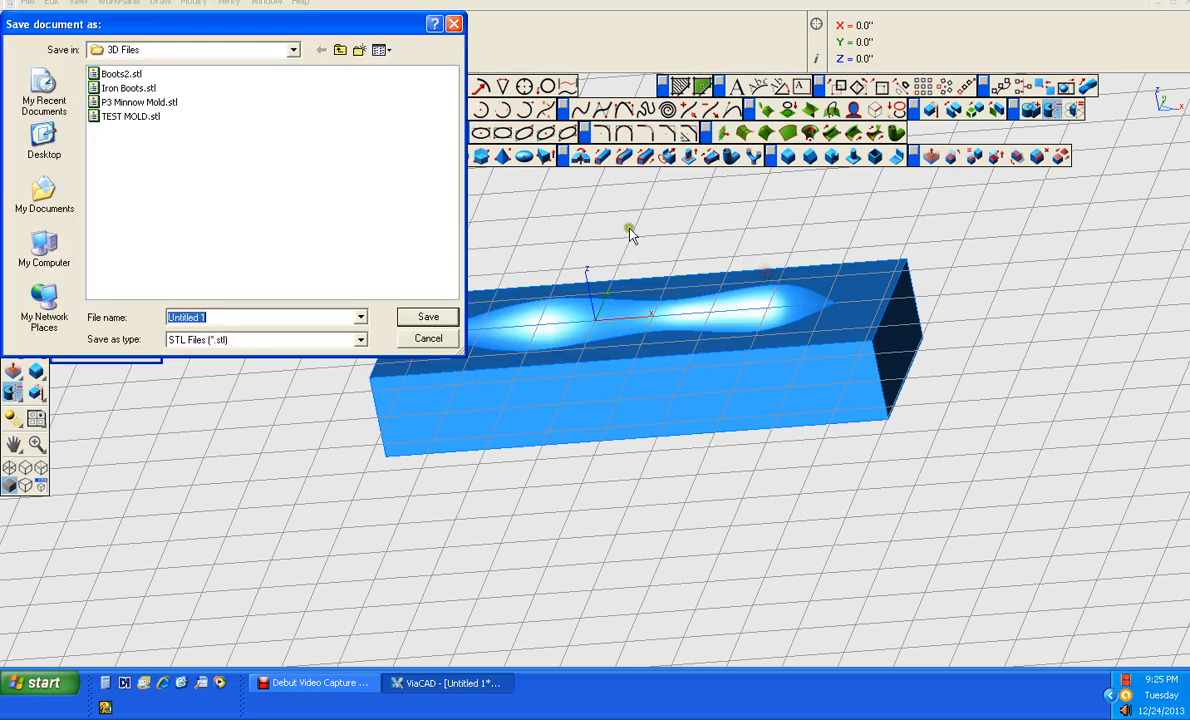
pyautogui.doubleClick(132, 116)
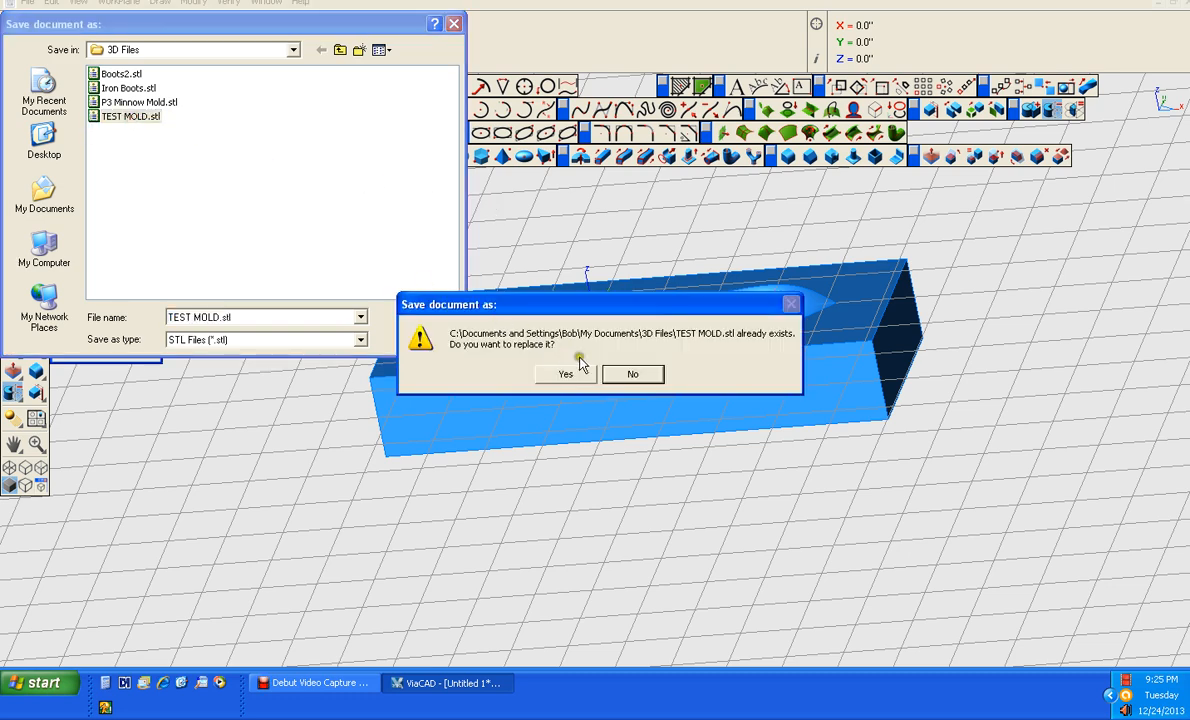
pyautogui.click(578, 372)
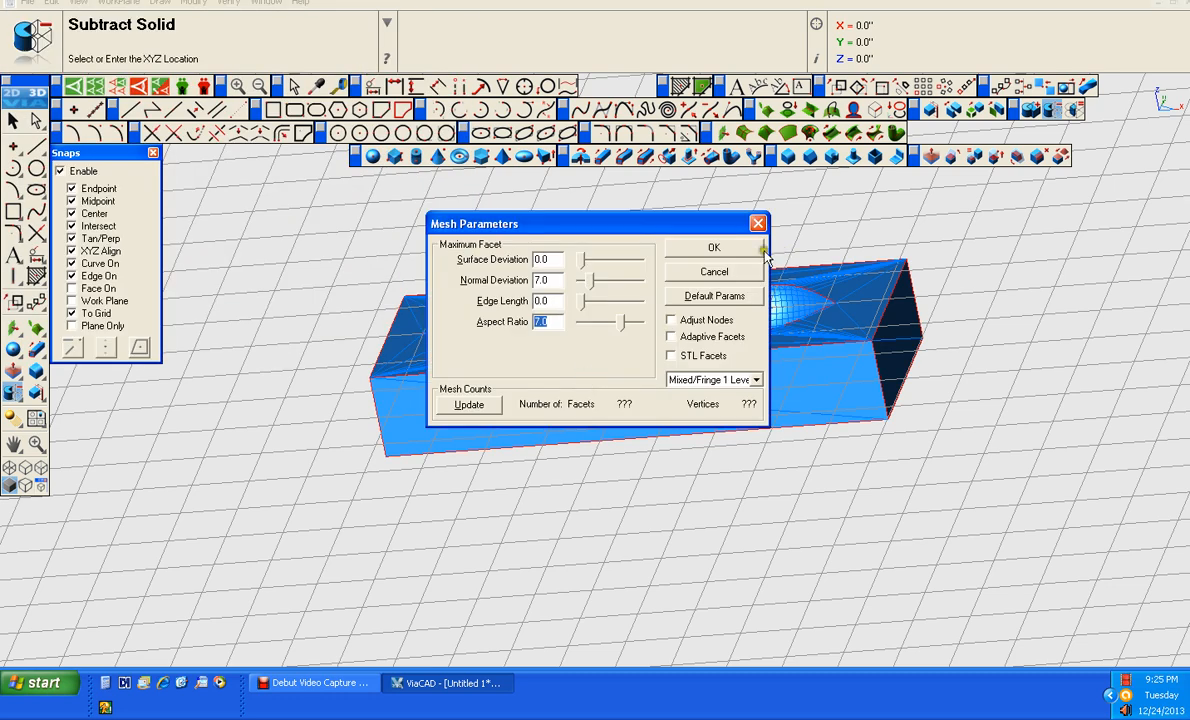
pyautogui.click(762, 249)
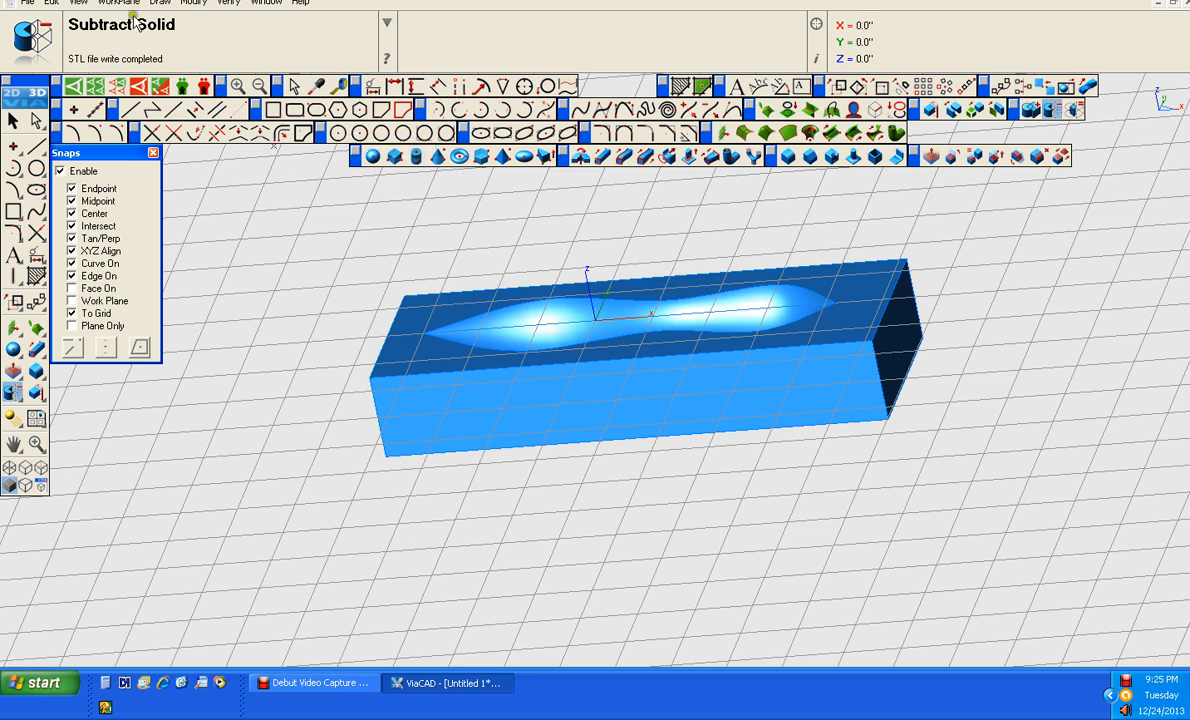
# Step: Extrude the mold block's top face around the cavity into a thin plate with a dZ of .001 inch
pyautogui.click(599, 157)
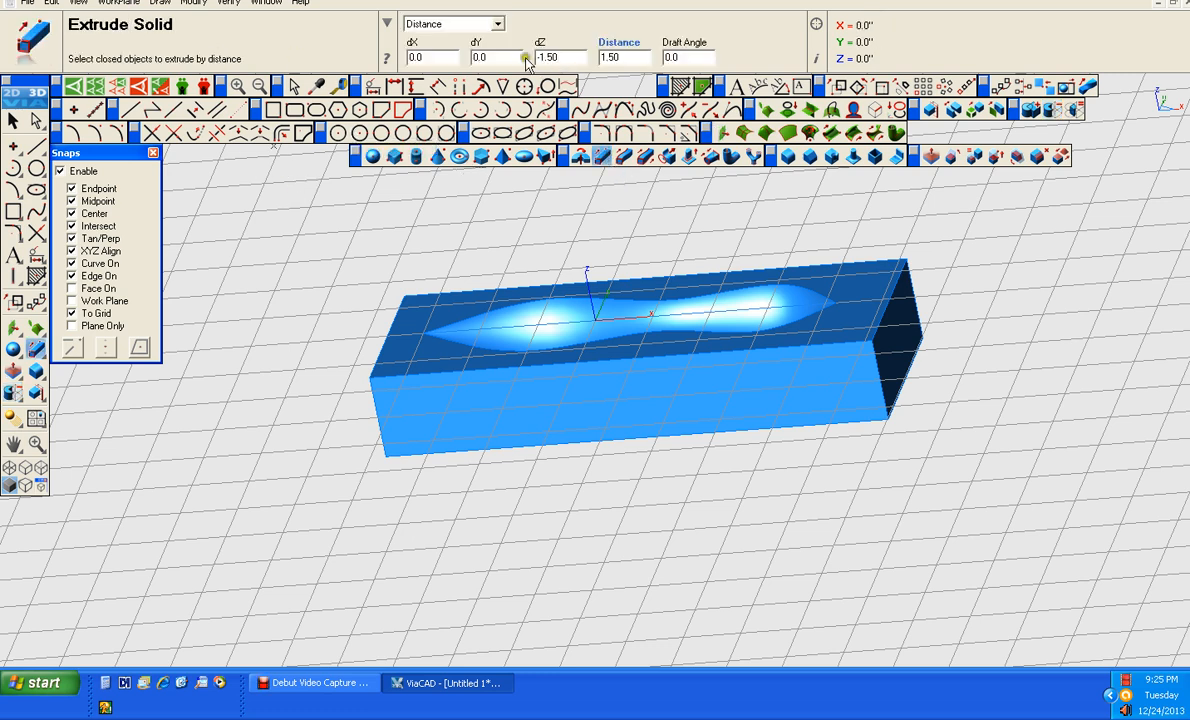
pyautogui.click(571, 55)
pyautogui.doubleClick(571, 56)
pyautogui.press('Tab')
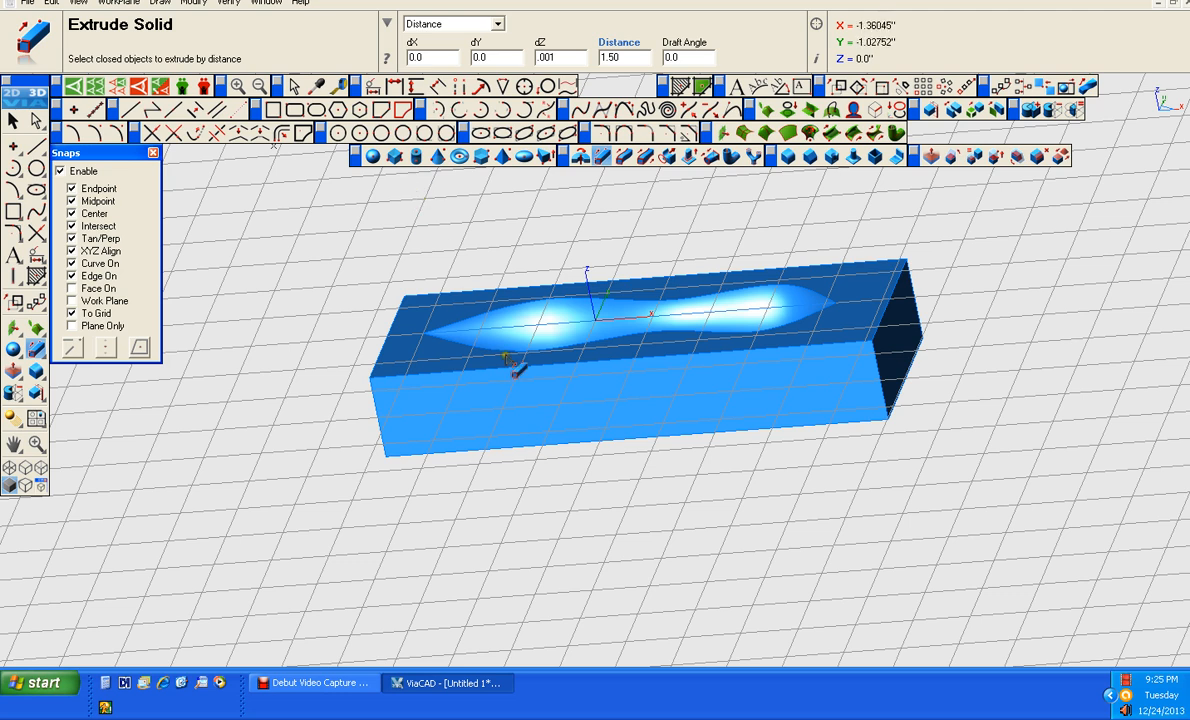
pyautogui.click(450, 310)
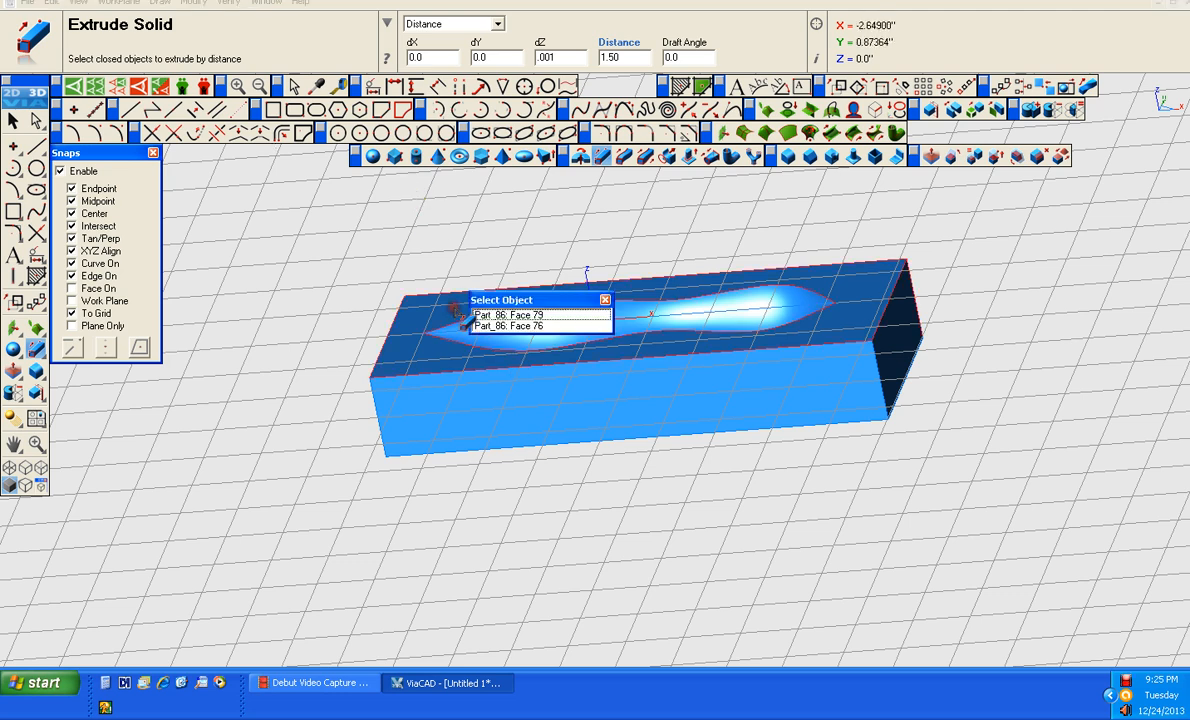
pyautogui.click(507, 326)
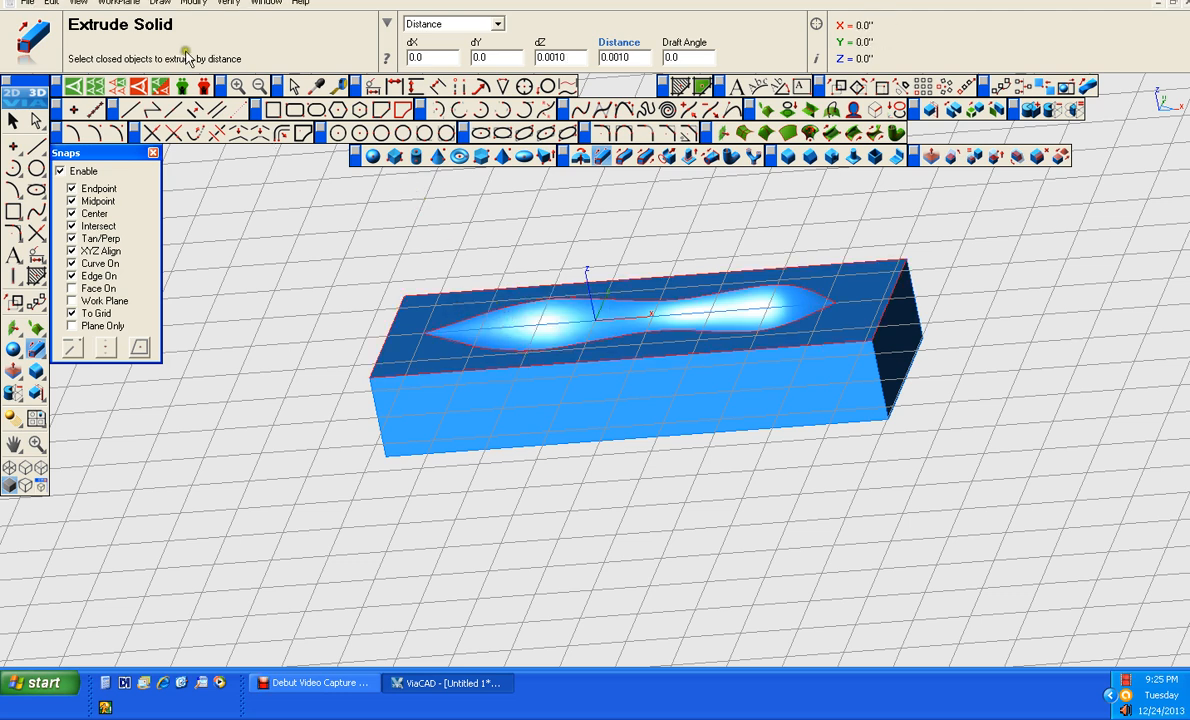
# Step: Select the mold block and hide it, leaving the thin extruded plate displayed
pyautogui.click(13, 120)
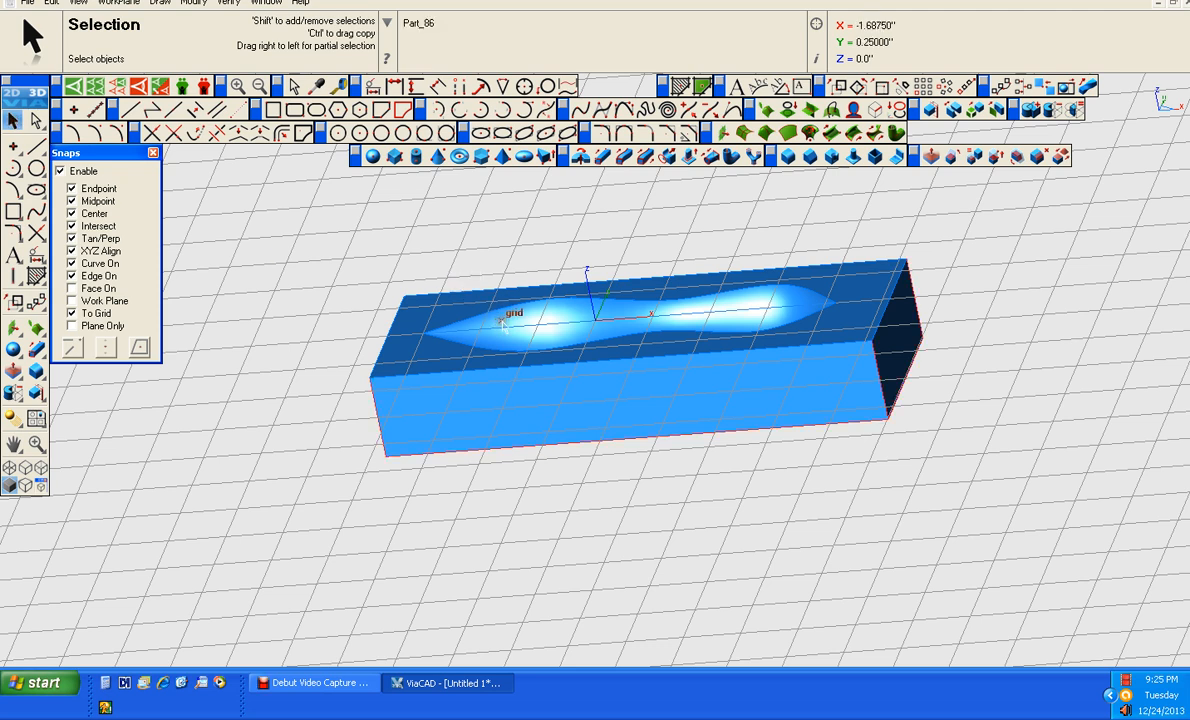
pyautogui.click(135, 82)
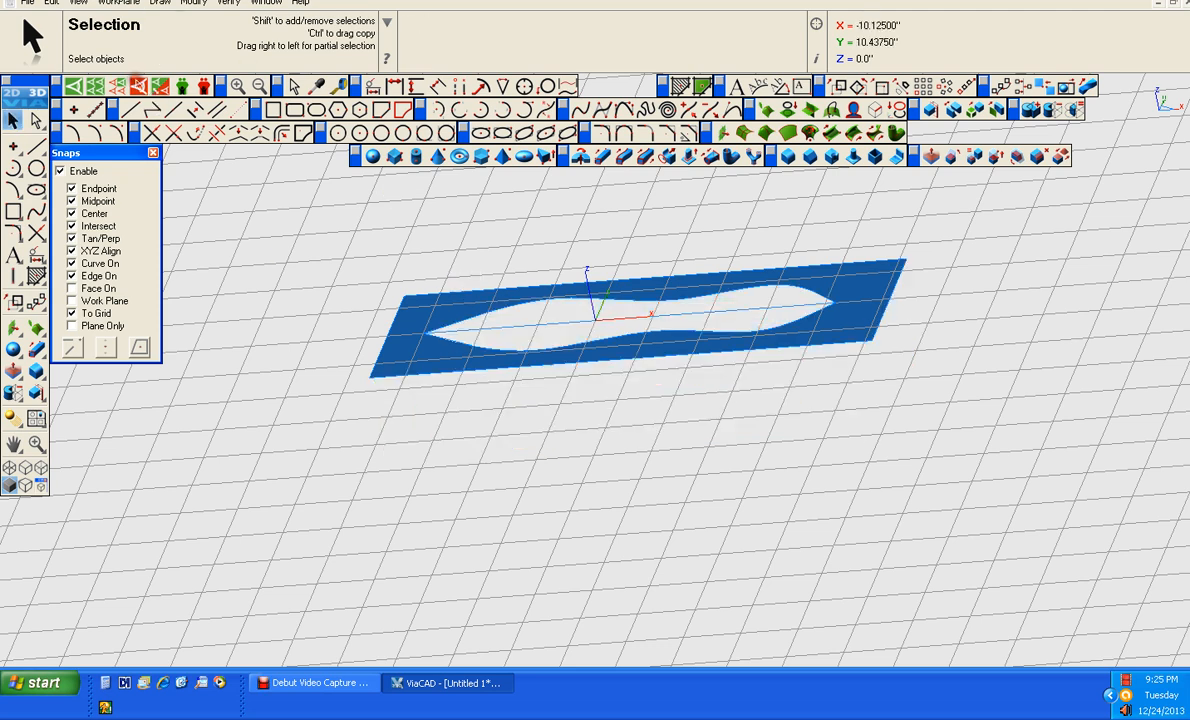
# Step: Export only the selected thin plate as a binary STL named TEST MOLD OUTLINE.stl in the 3D Files folder, accepting the current mesh parameters
pyautogui.click(443, 362)
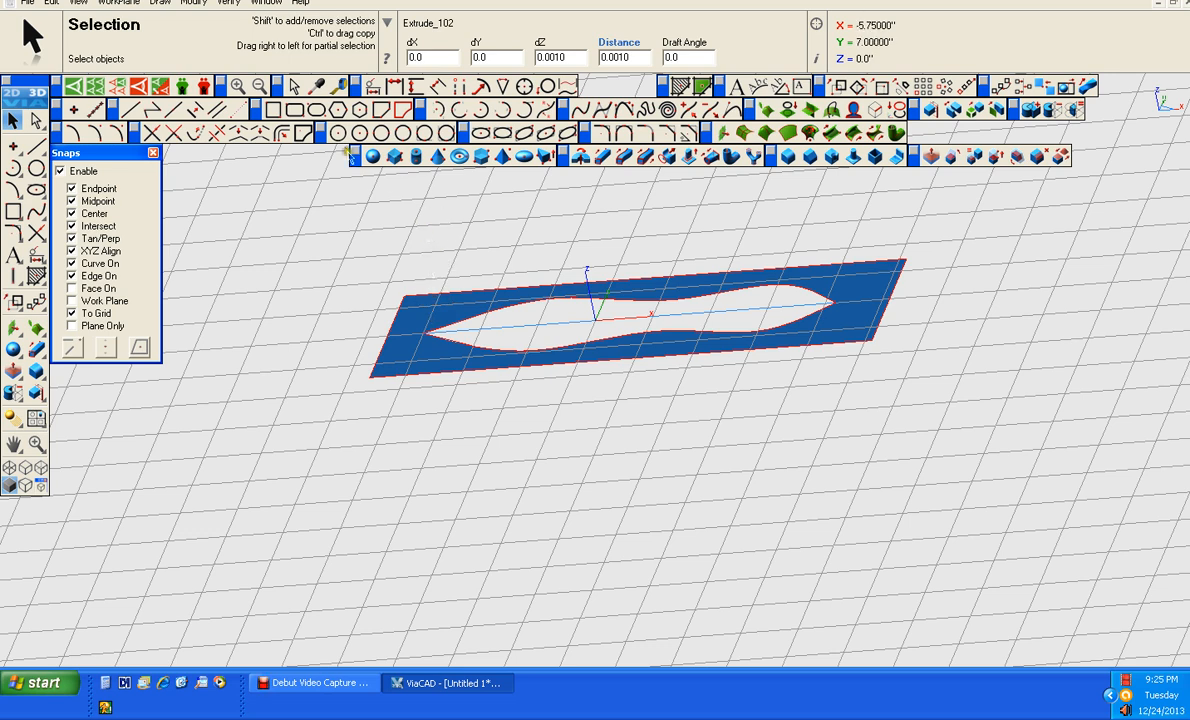
pyautogui.click(29, 6)
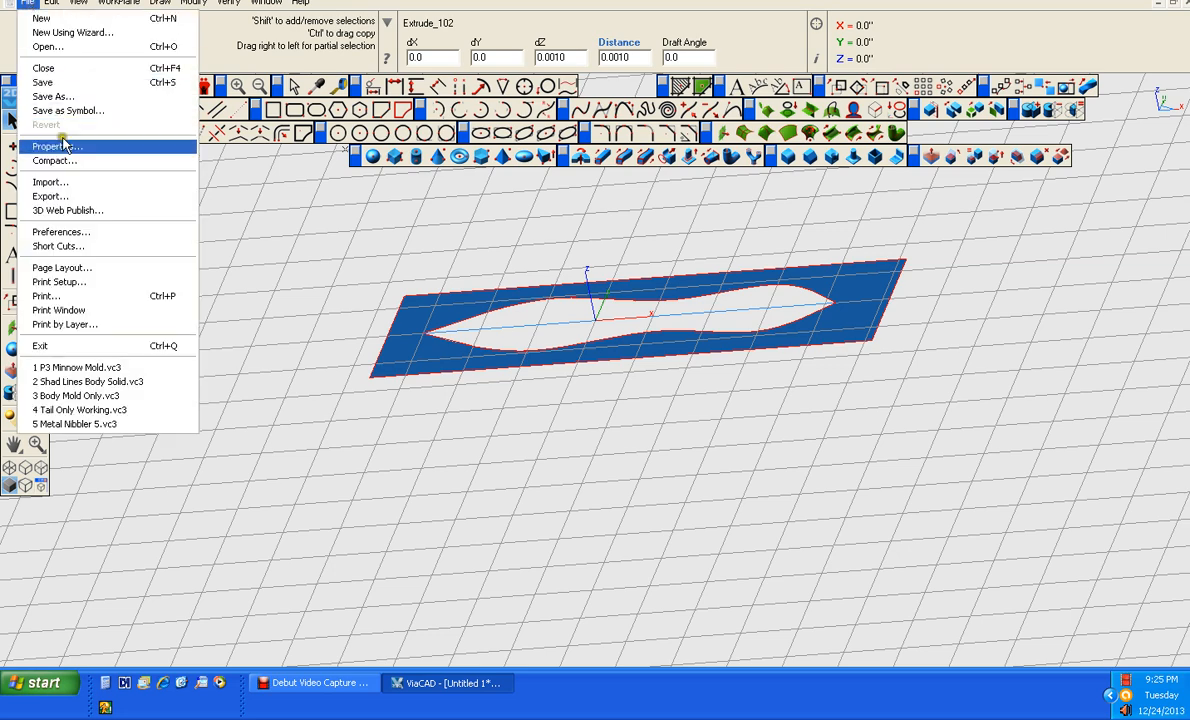
pyautogui.click(67, 191)
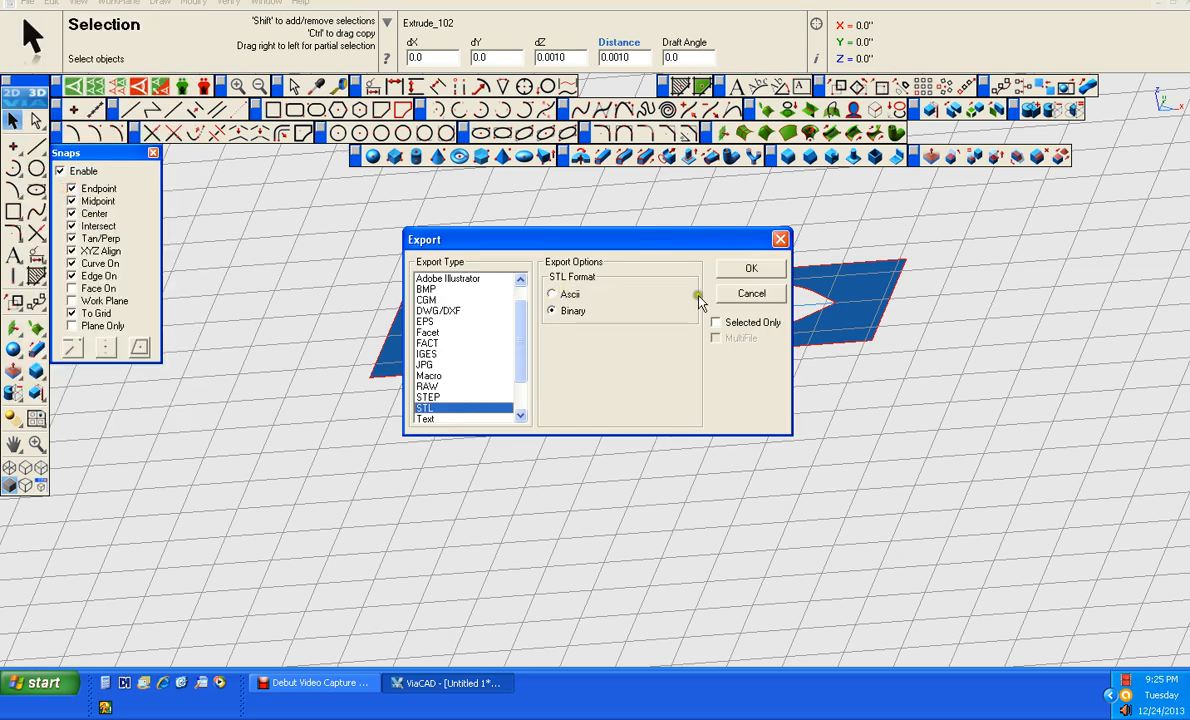
pyautogui.click(735, 323)
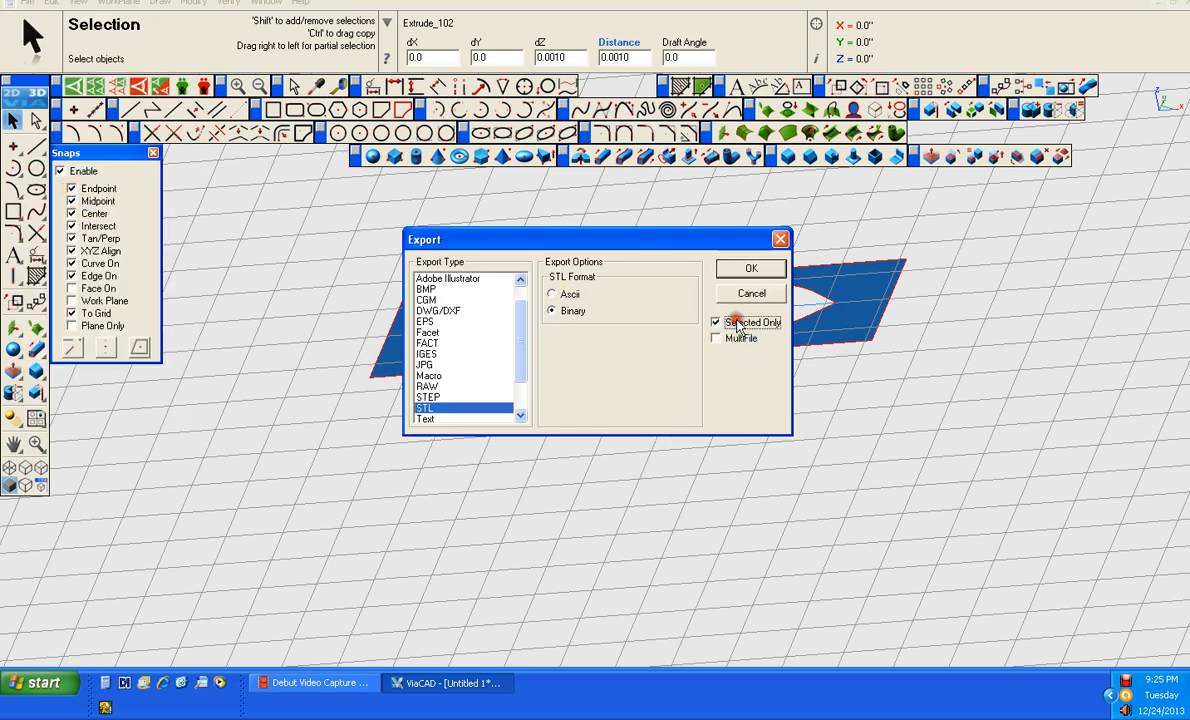
pyautogui.click(752, 270)
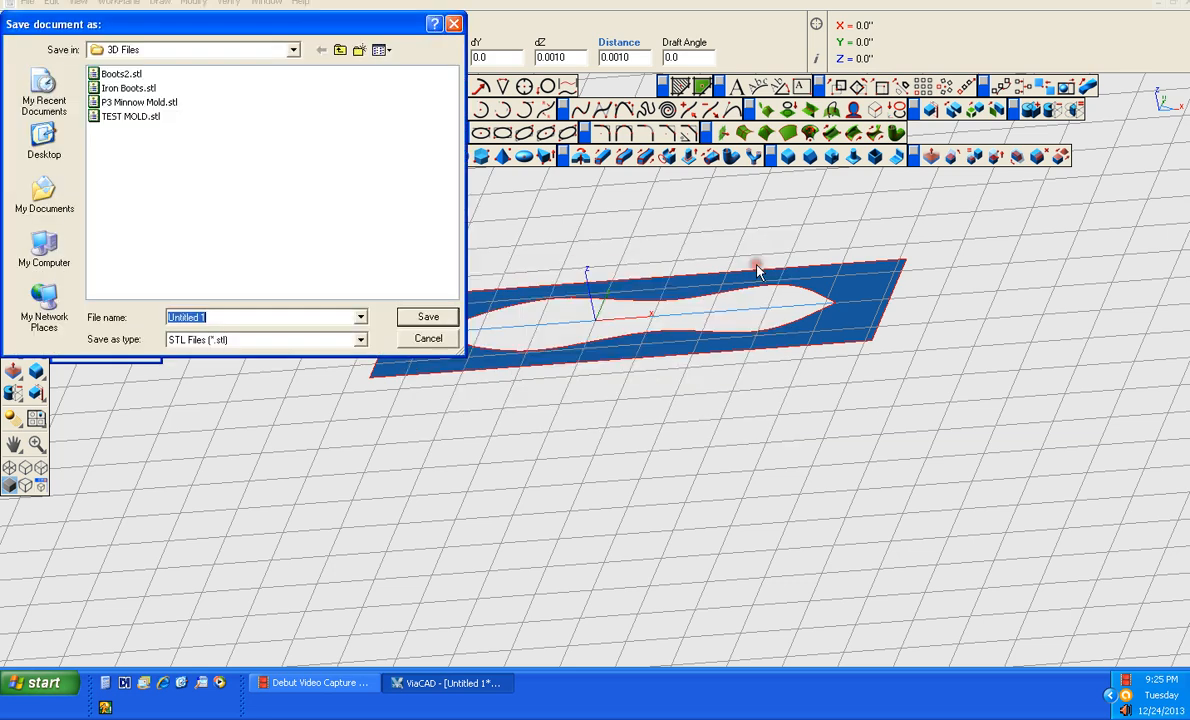
pyautogui.click(130, 117)
pyautogui.click(220, 316)
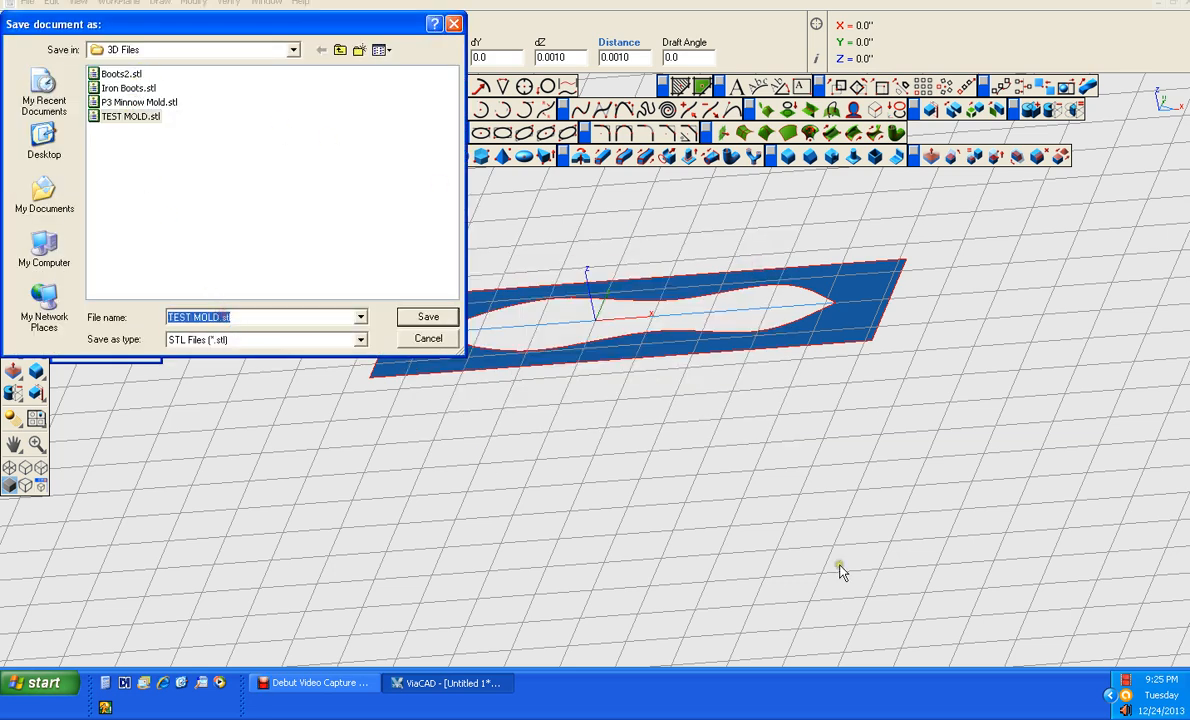
pyautogui.press('Left')
pyautogui.press('Left')
pyautogui.press('Left')
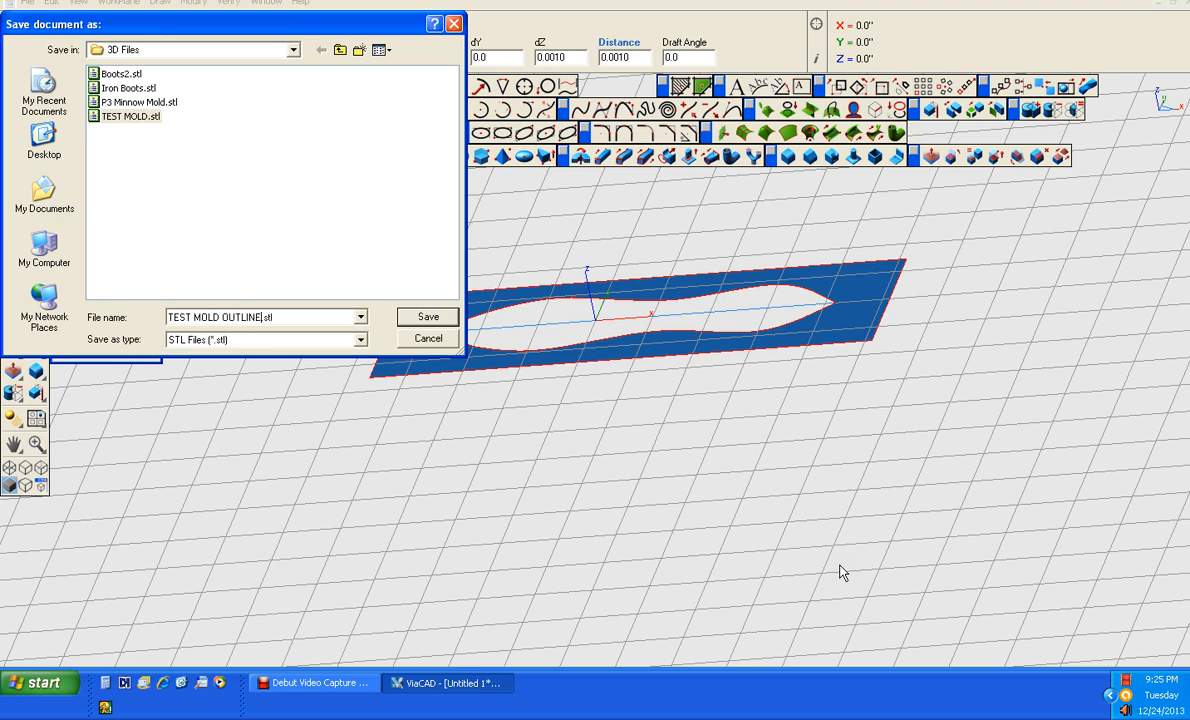
pyautogui.click(425, 316)
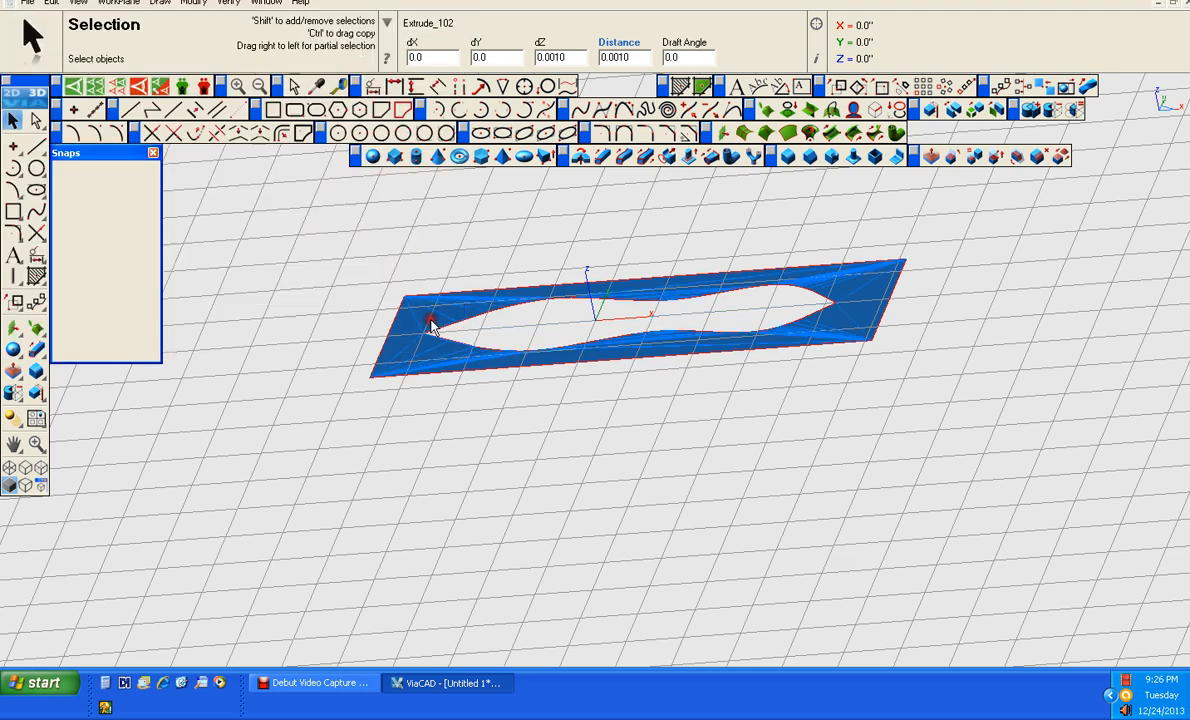
pyautogui.click(713, 247)
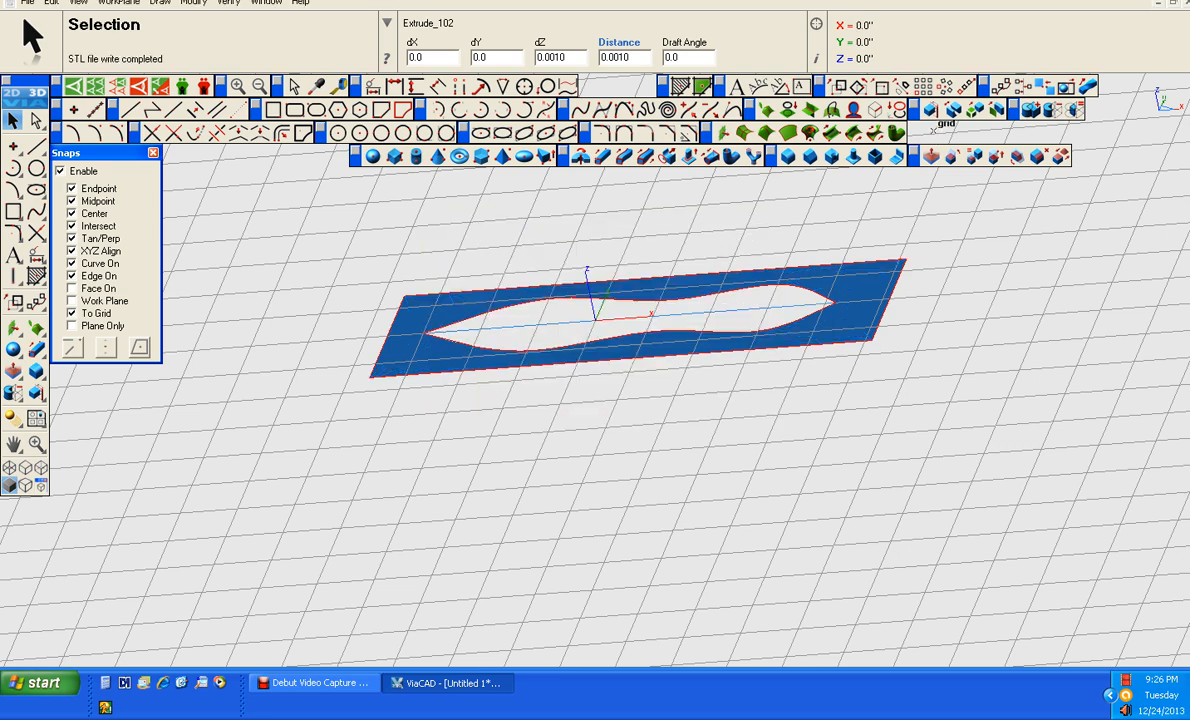
pyautogui.click(240, 629)
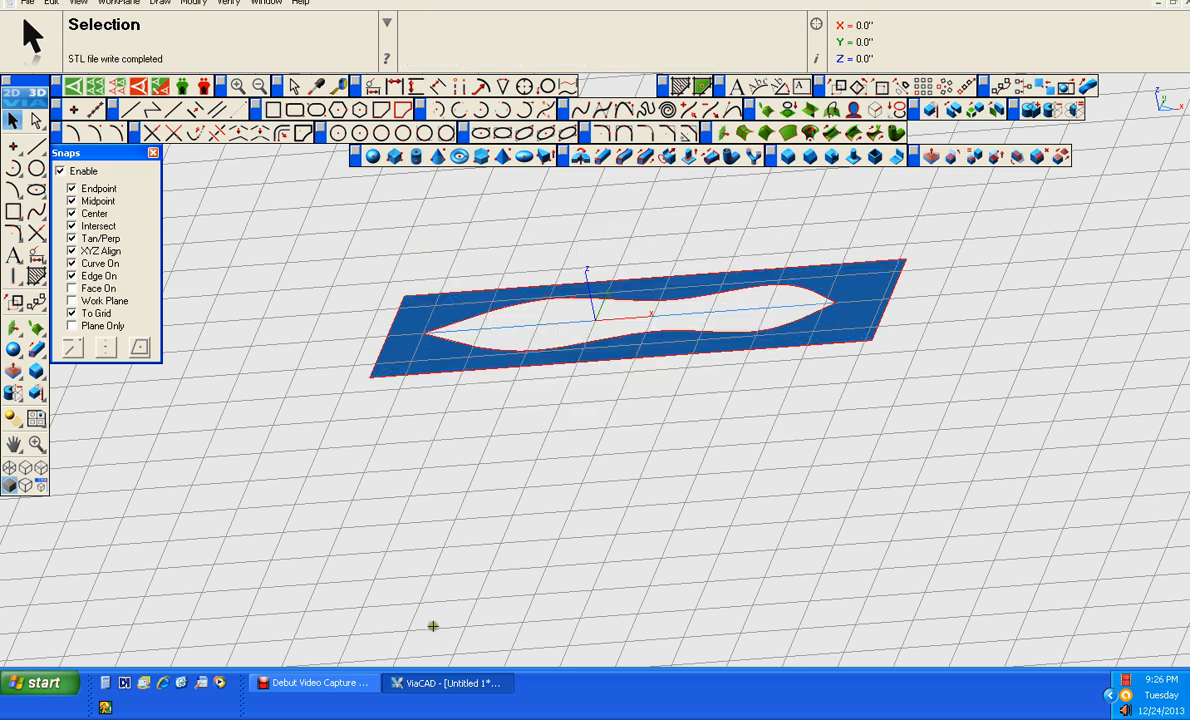
# Step: Switch to CamBam plus 0.9.8 and close the ViaCAD drawing without saving its changes
pyautogui.click(40, 682)
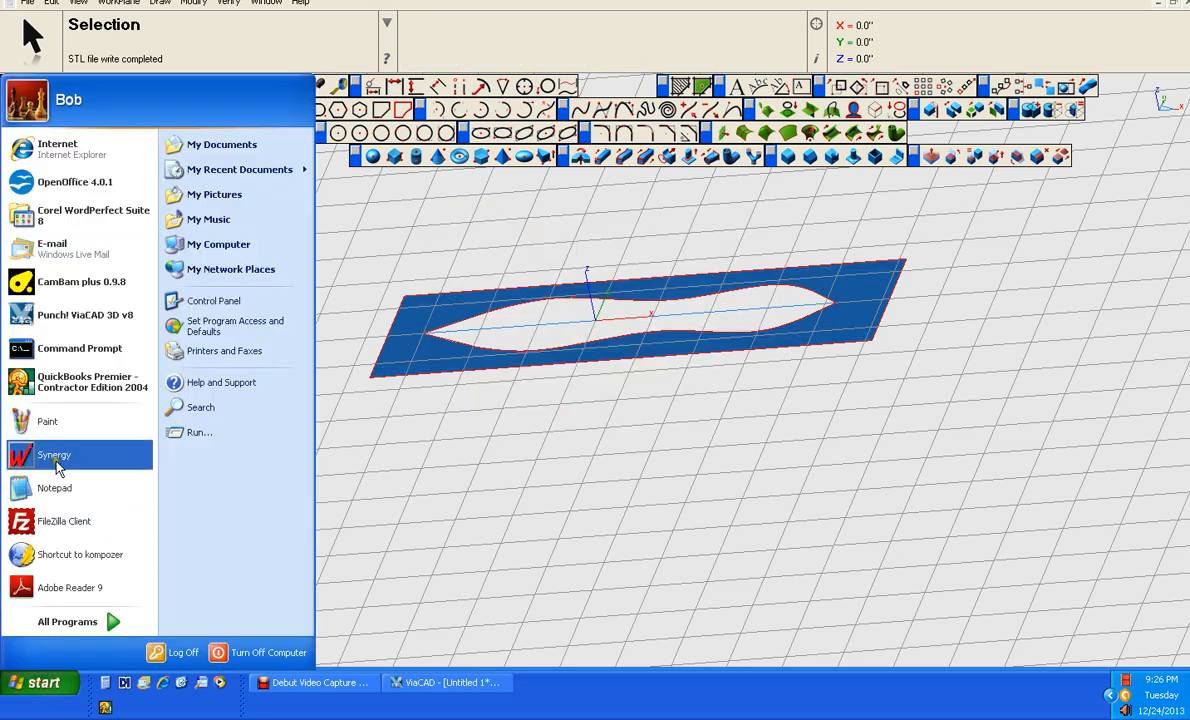
pyautogui.click(80, 314)
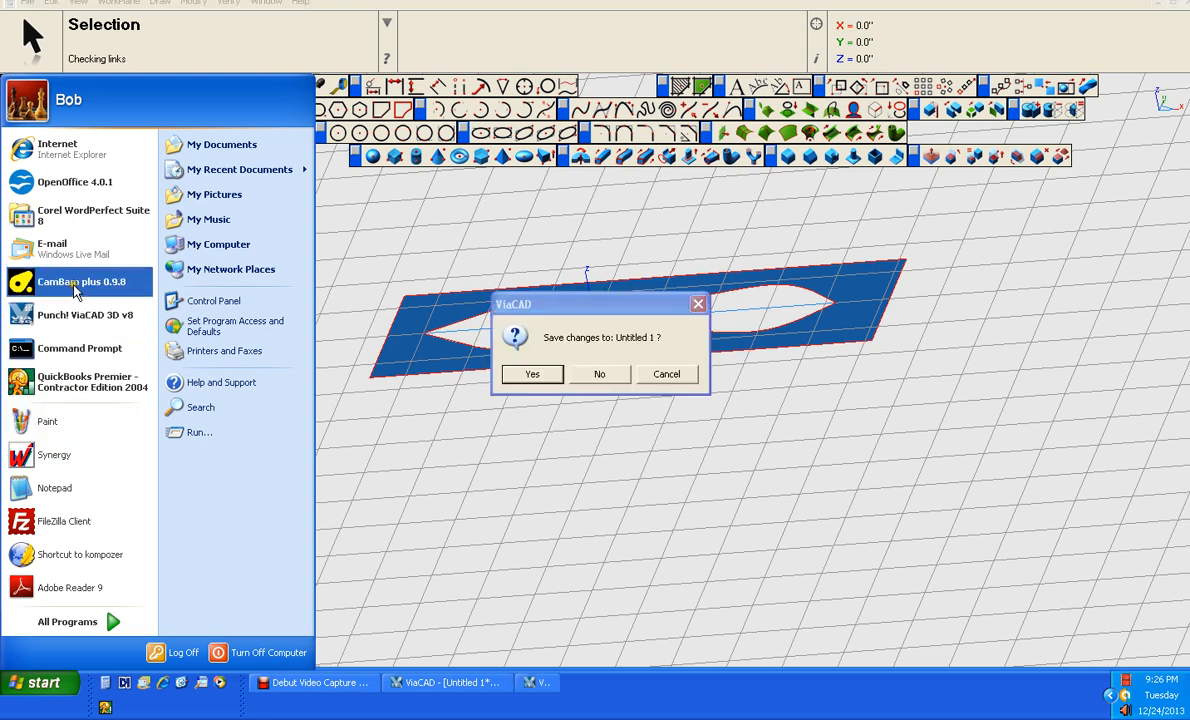
pyautogui.click(599, 374)
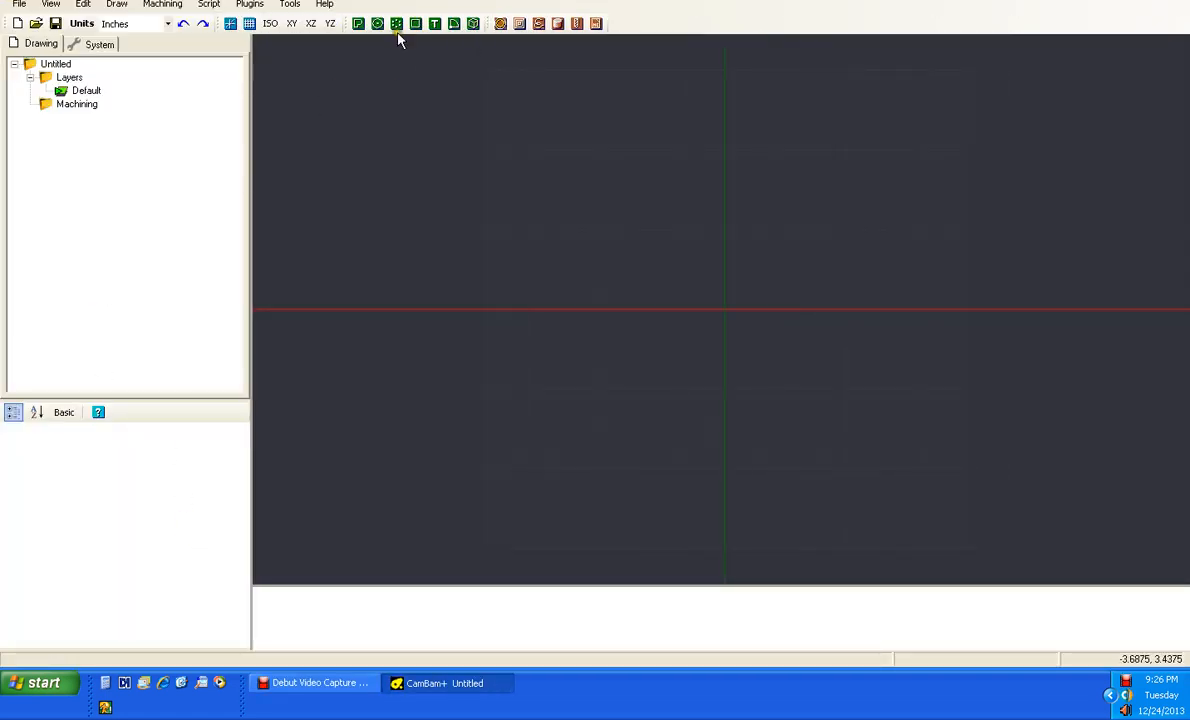
# Step: Add two new layers to the untitled drawing
pyautogui.rightClick(63, 84)
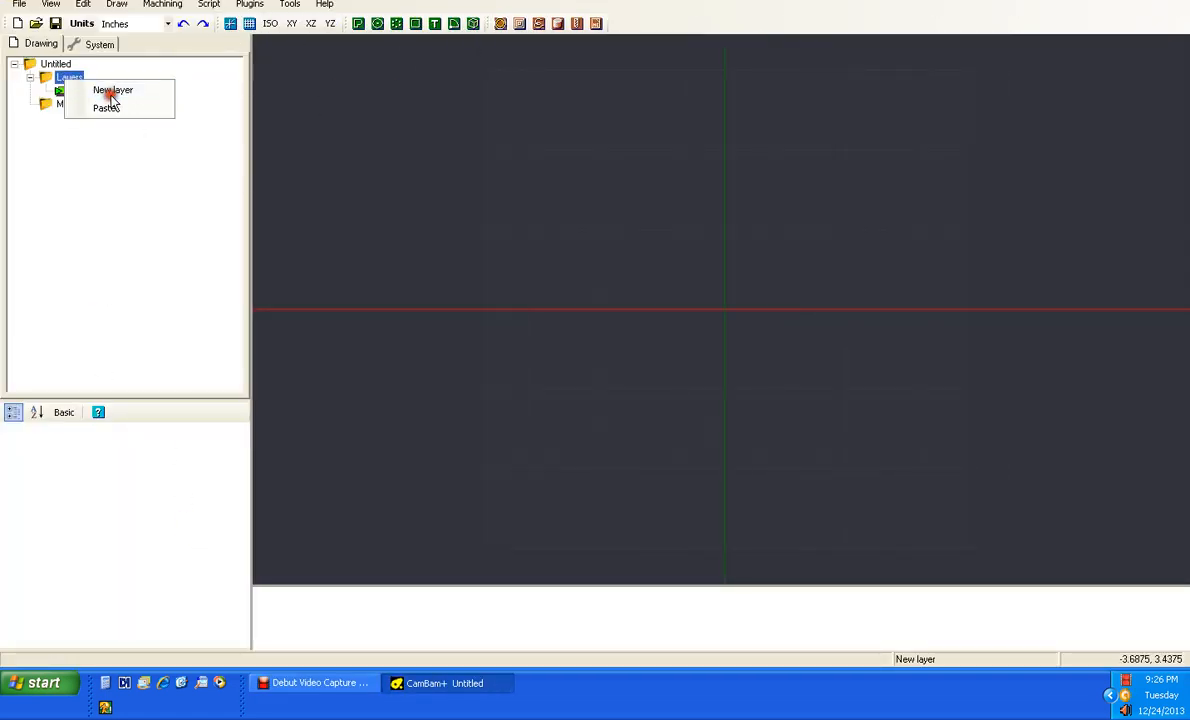
pyautogui.click(108, 90)
pyautogui.rightClick(66, 80)
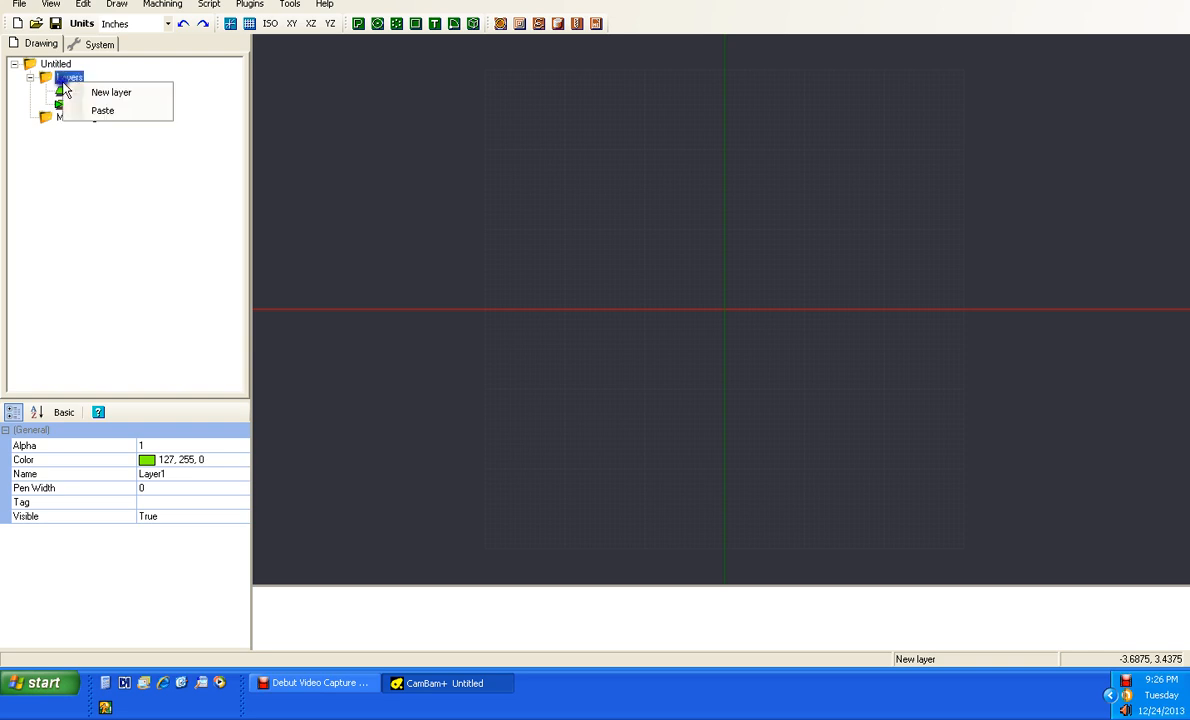
pyautogui.click(108, 93)
# Step: Rename the Default, Layer1 and Layer2 layers as MOLD, OUTLINE and OUTLINE-LINES
pyautogui.click(97, 92)
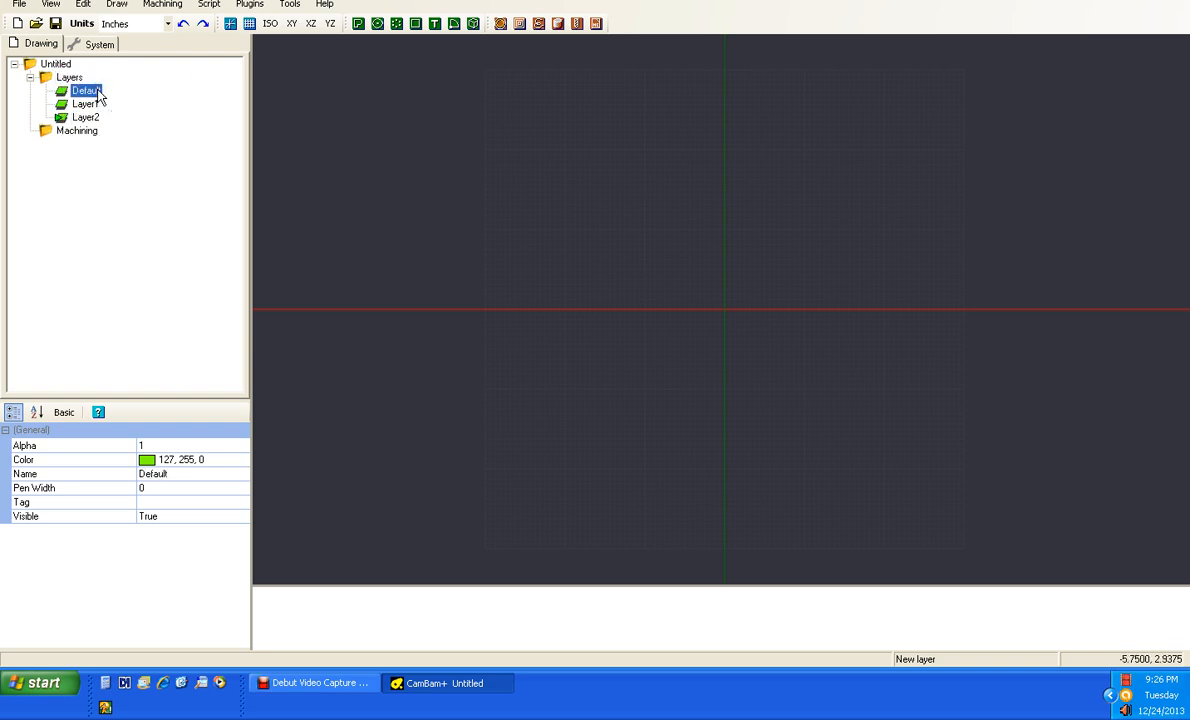
pyautogui.click(88, 91)
pyautogui.write('MOLD')
pyautogui.click(88, 104)
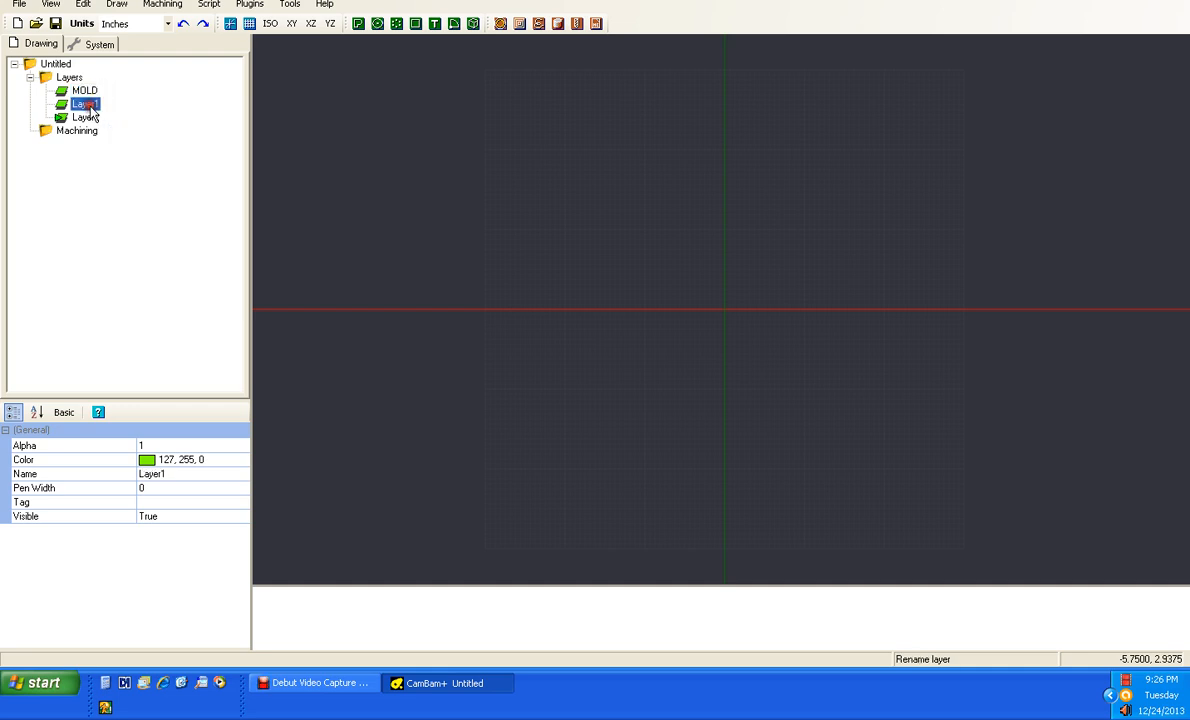
pyautogui.click(88, 104)
pyautogui.click(88, 118)
pyautogui.click(89, 120)
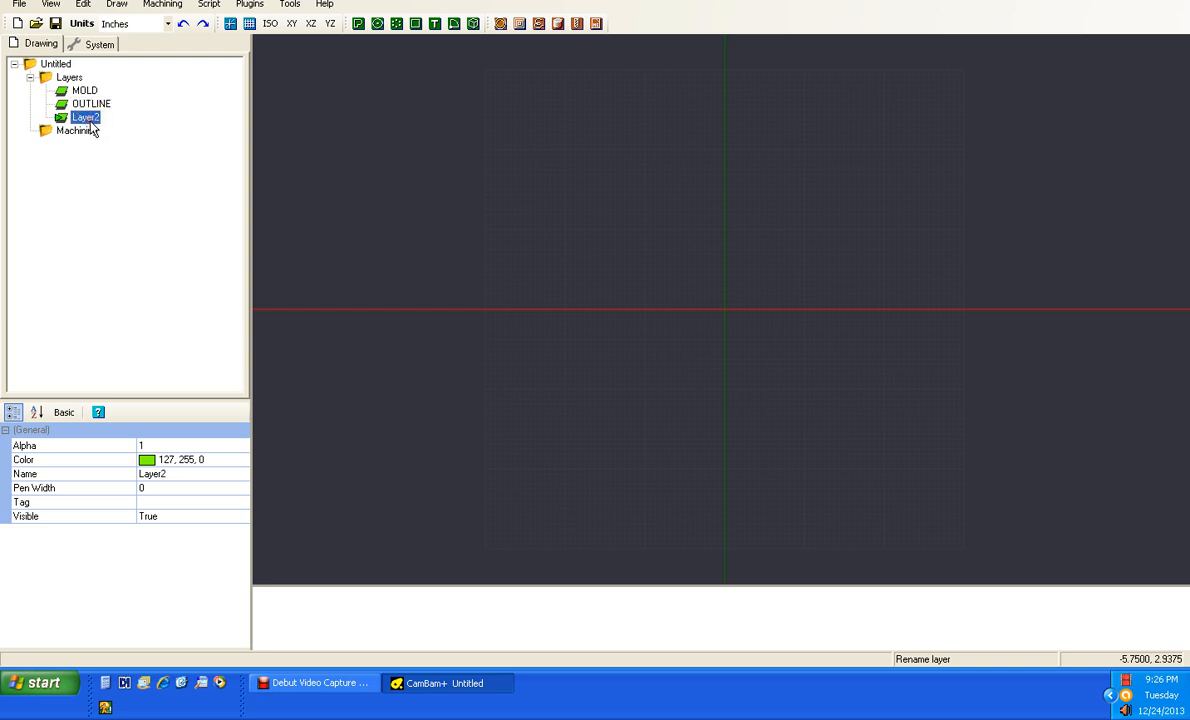
pyautogui.write('OUTLINE-LINES')
pyautogui.press('Return')
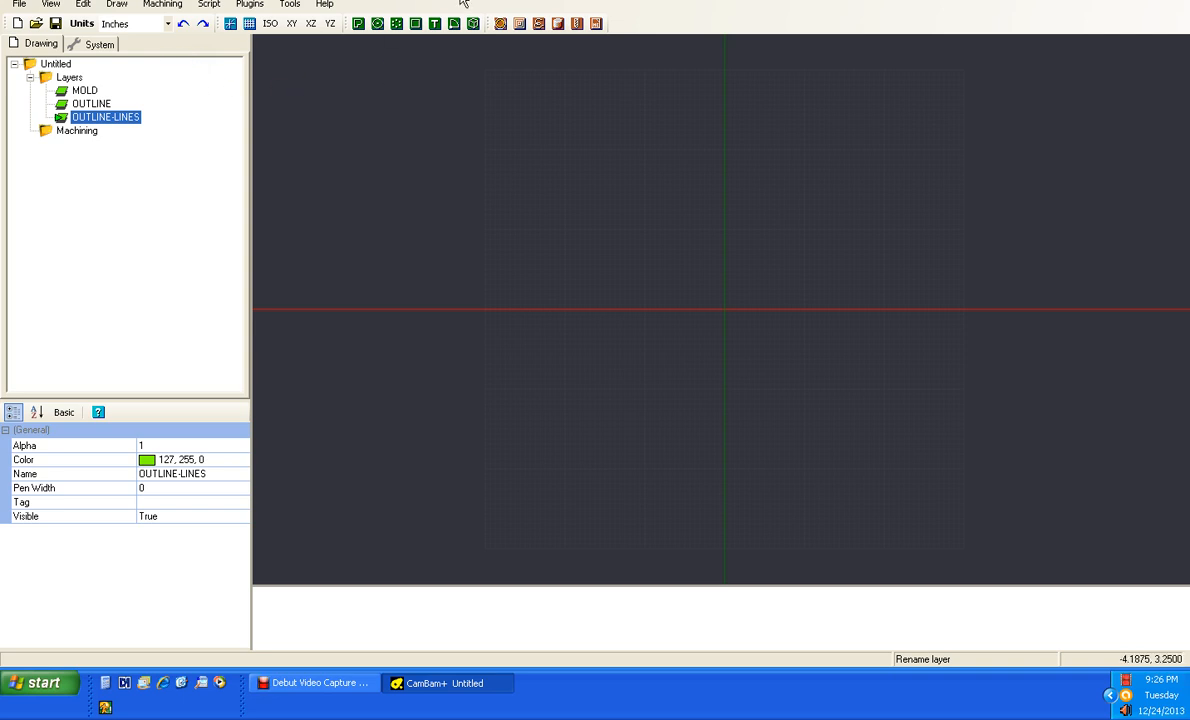
# Step: Import TEST MOLD.stl as a surface and move it to the MOLD layer
pyautogui.click(473, 23)
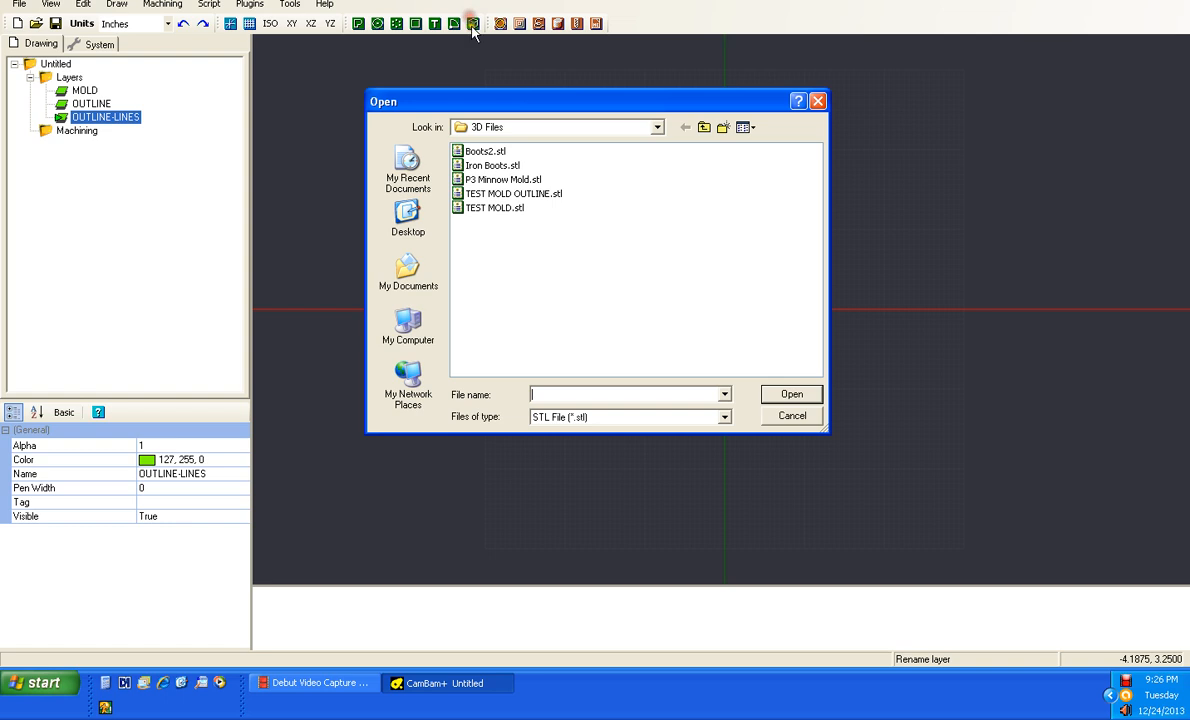
pyautogui.doubleClick(510, 206)
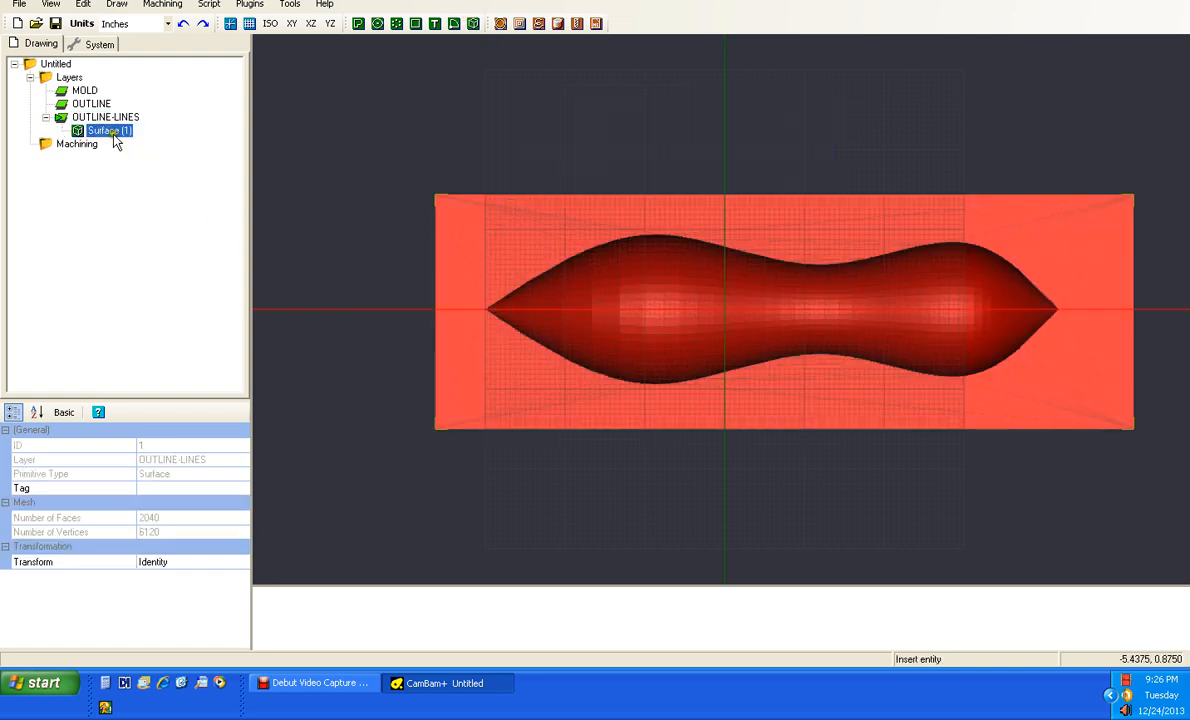
pyautogui.moveTo(110, 133); pyautogui.dragTo(84, 91)
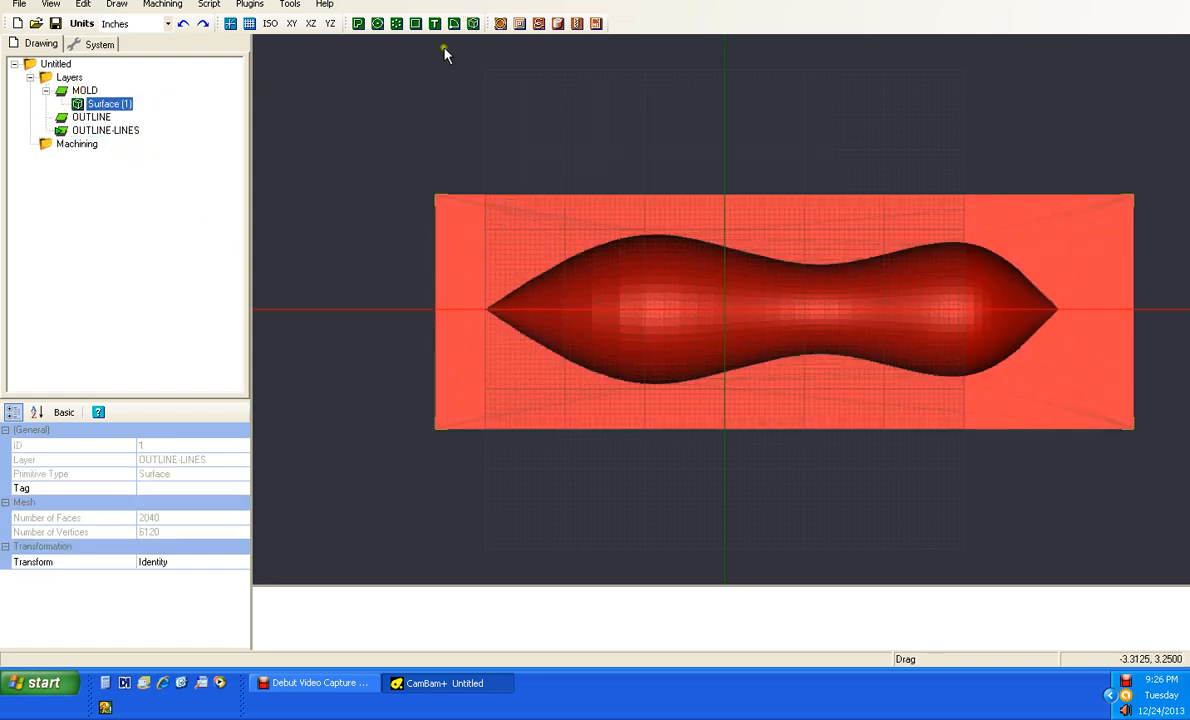
# Step: Import TEST MOLD OUTLINE.stl as a surface and move it to the OUTLINE layer
pyautogui.click(473, 23)
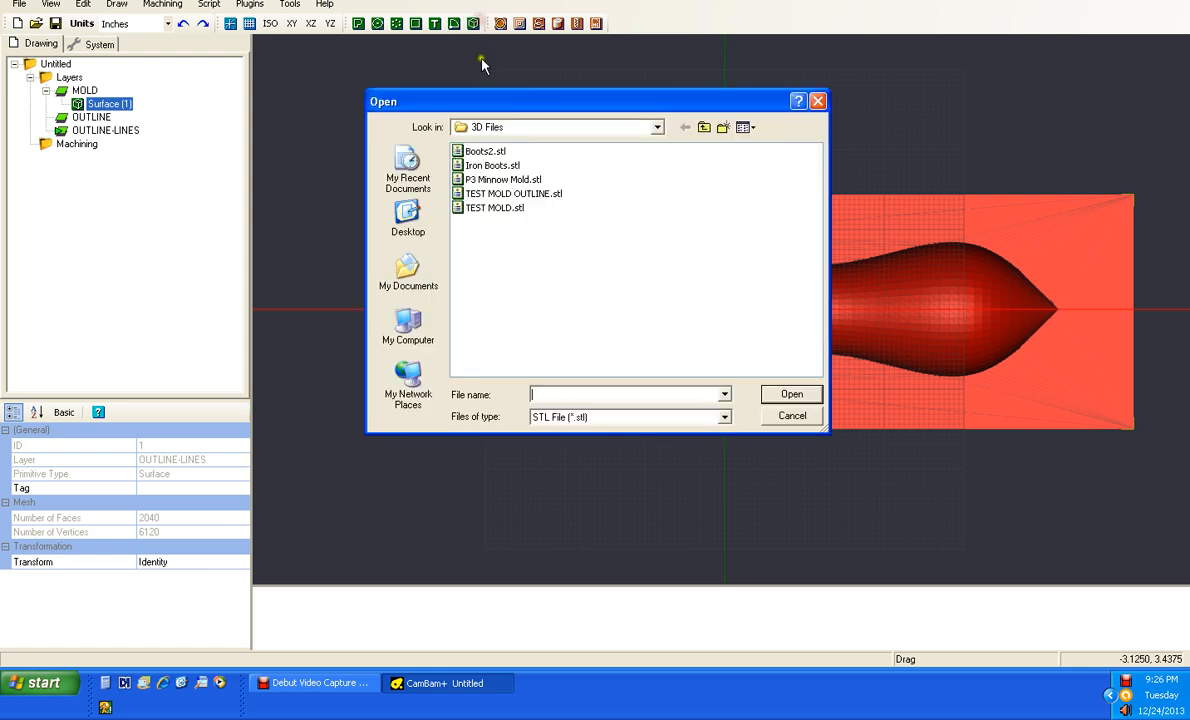
pyautogui.click(482, 193)
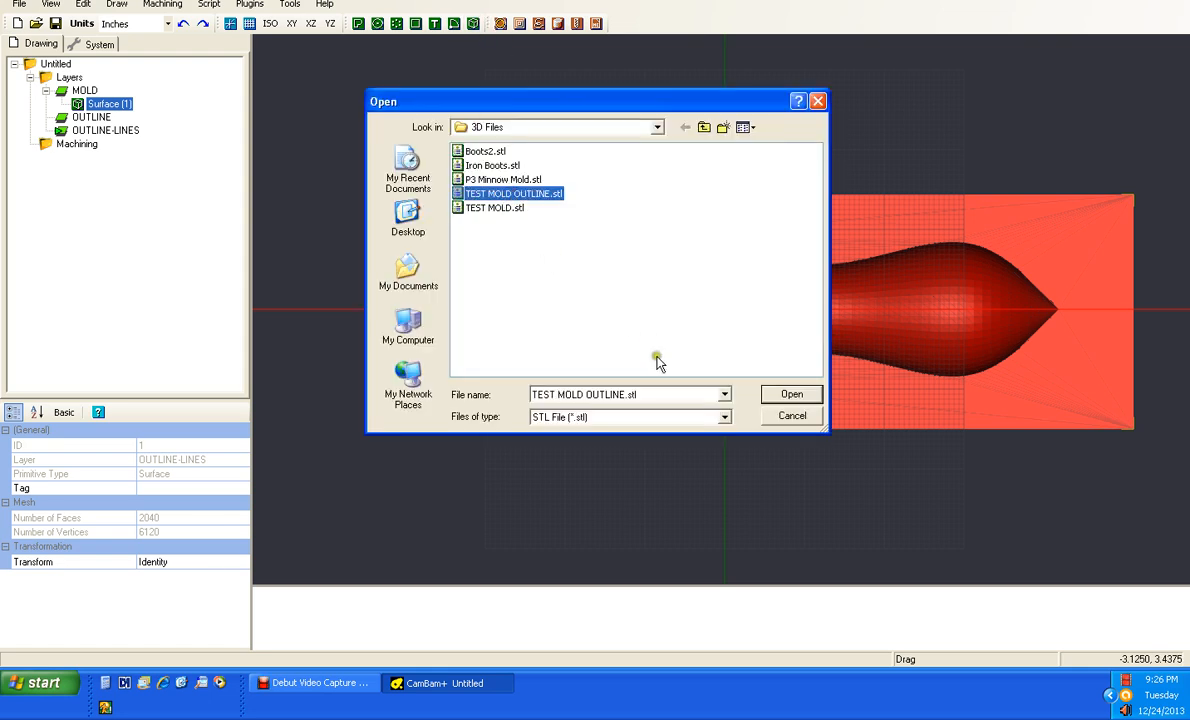
pyautogui.click(791, 395)
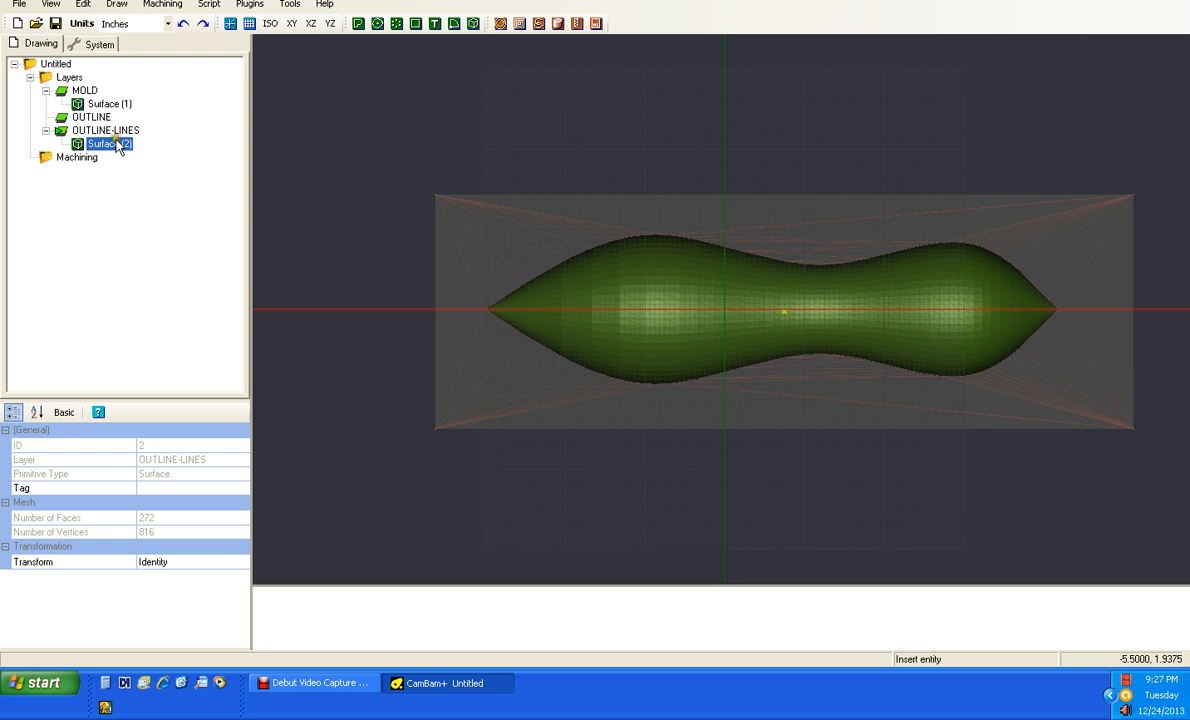
pyautogui.moveTo(116, 141); pyautogui.dragTo(98, 117)
pyautogui.click(386, 189)
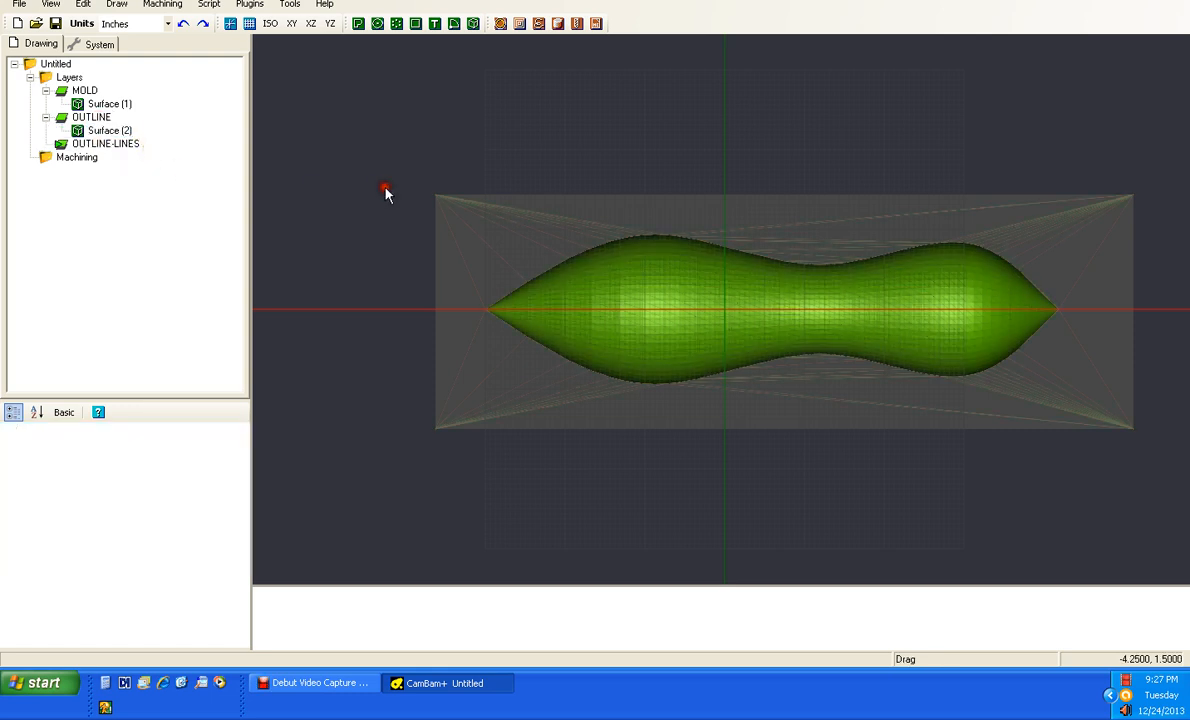
# Step: Hide the MOLD layer and extract the outline surface's silhouette as polylines on the OUTLINE-LINES layer, with a slice width of .5
pyautogui.click(86, 90)
pyautogui.press('space')
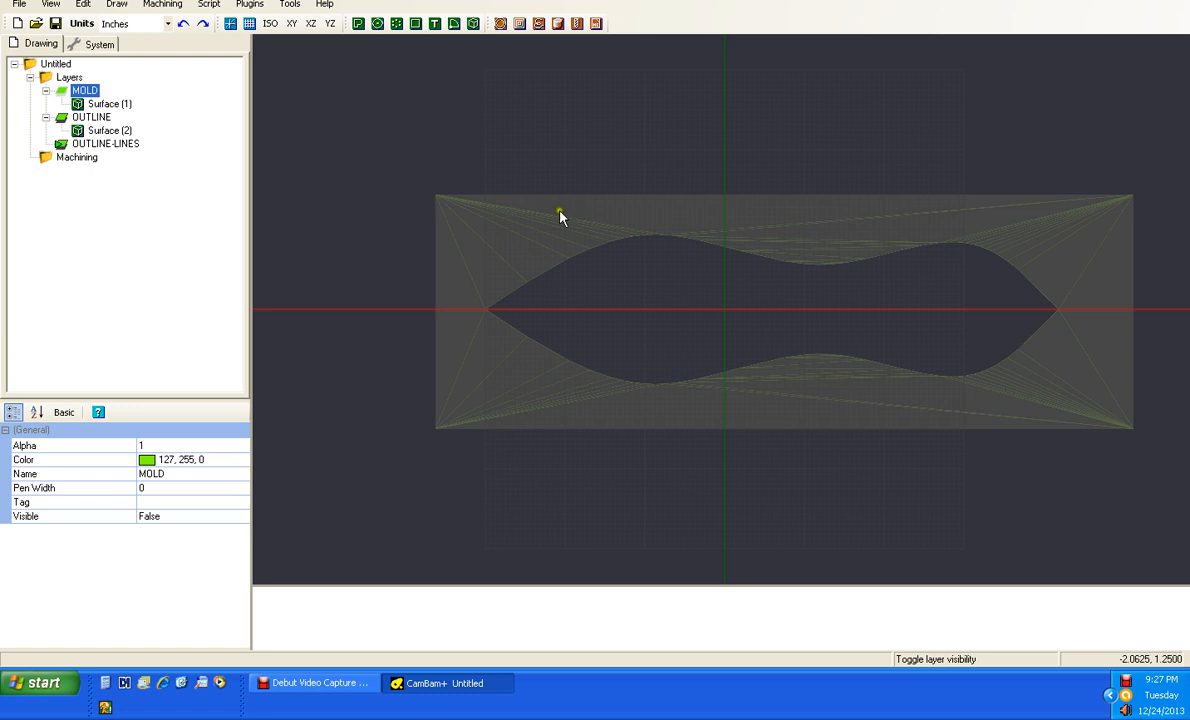
pyautogui.click(559, 213)
pyautogui.click(90, 6)
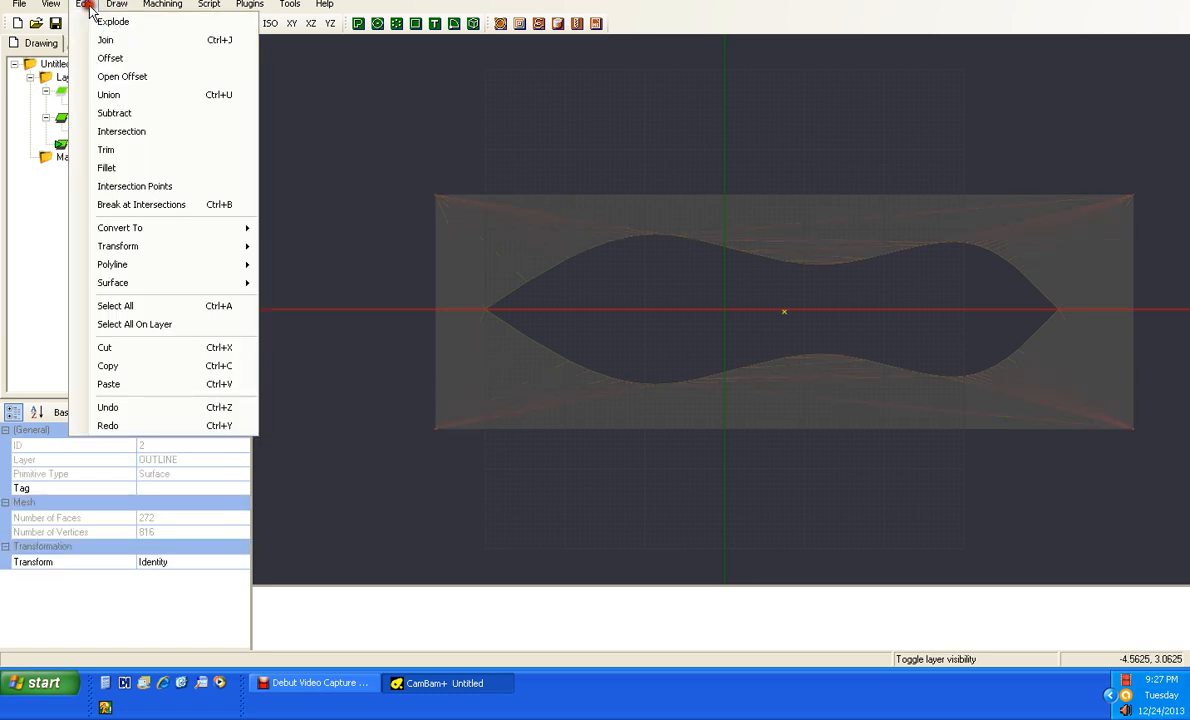
pyautogui.click(187, 284)
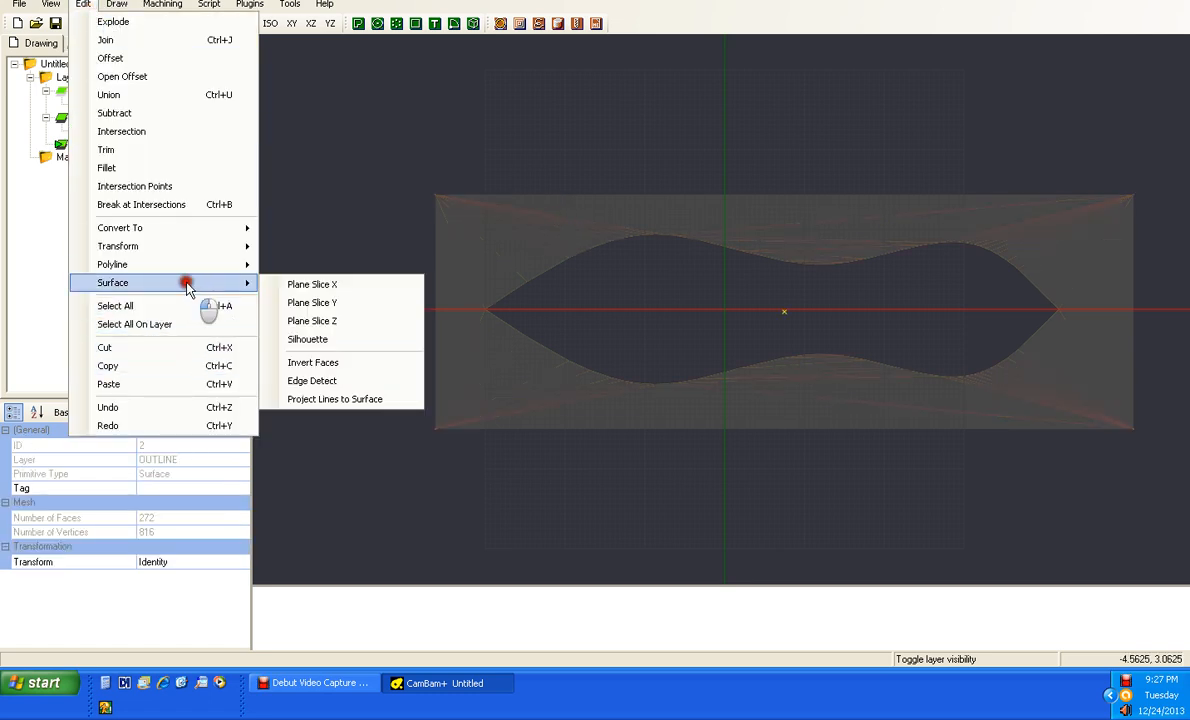
pyautogui.click(320, 321)
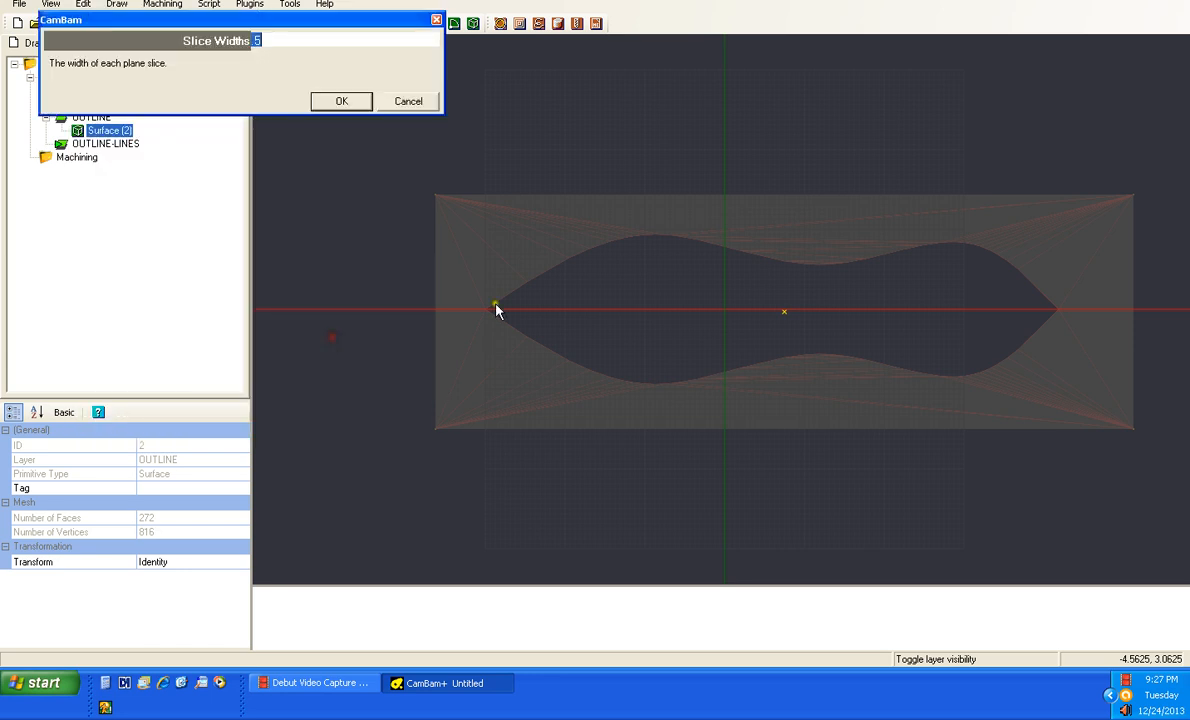
pyautogui.click(346, 104)
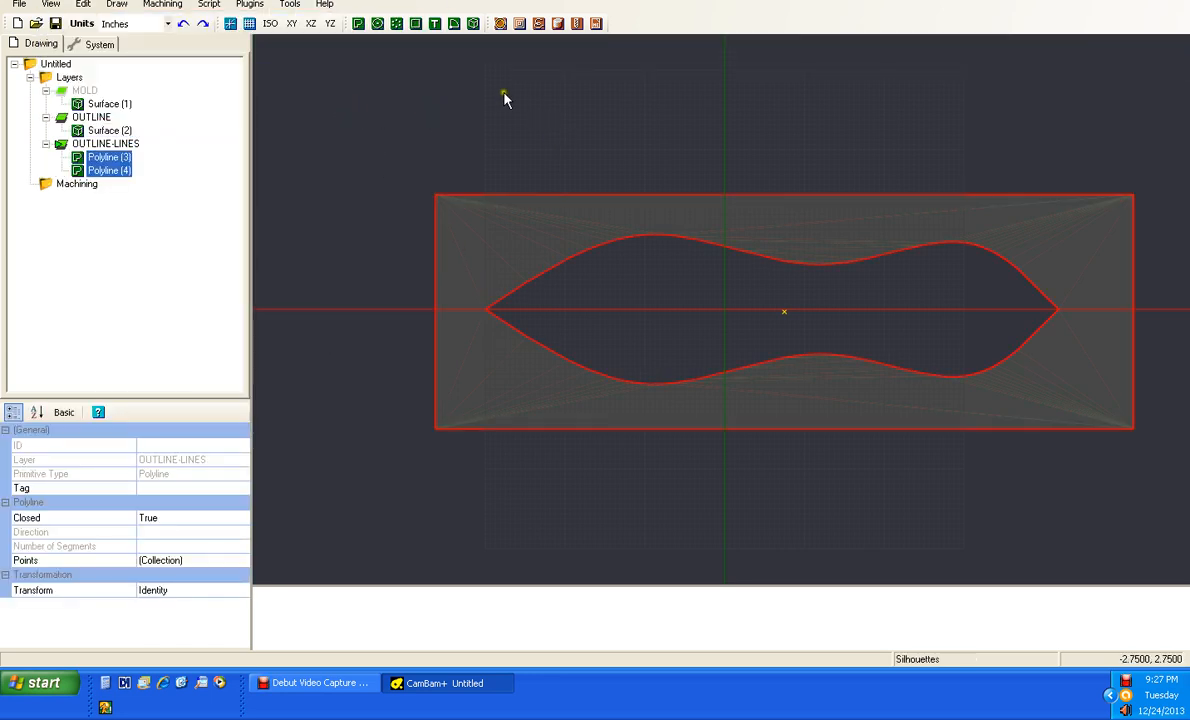
pyautogui.click(475, 94)
# Step: Hide the OUTLINE layer, leaving only the extracted polylines displayed
pyautogui.click(505, 241)
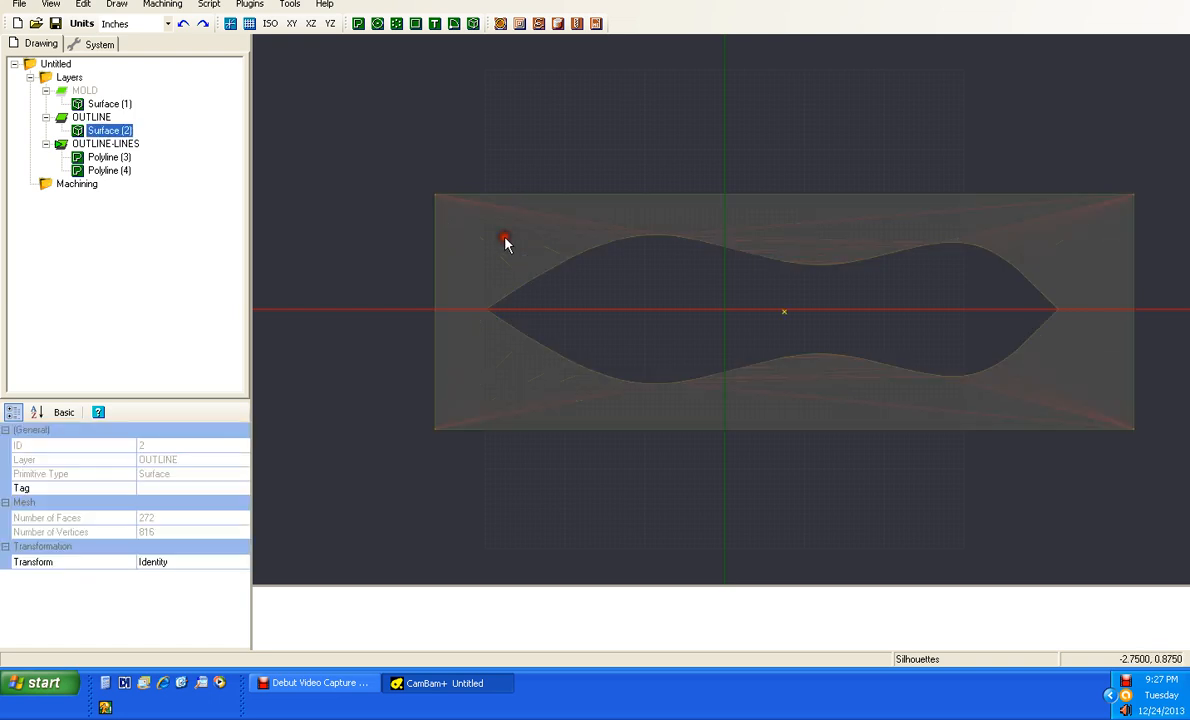
pyautogui.click(86, 119)
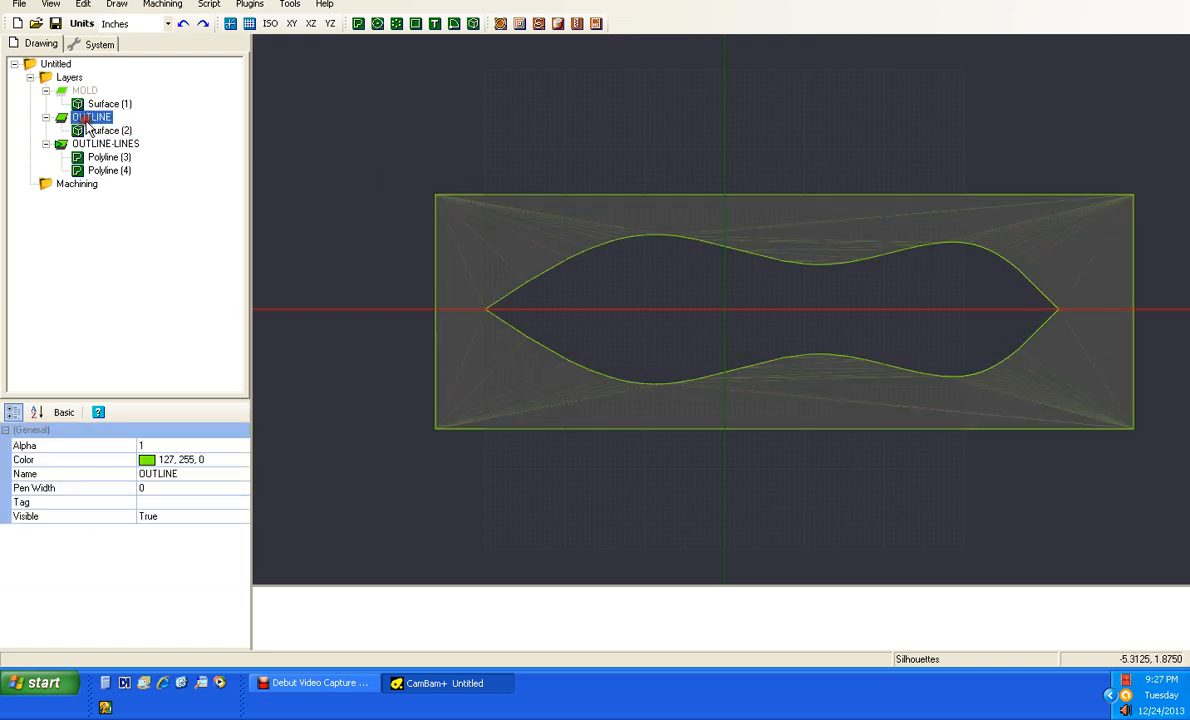
pyautogui.press('space')
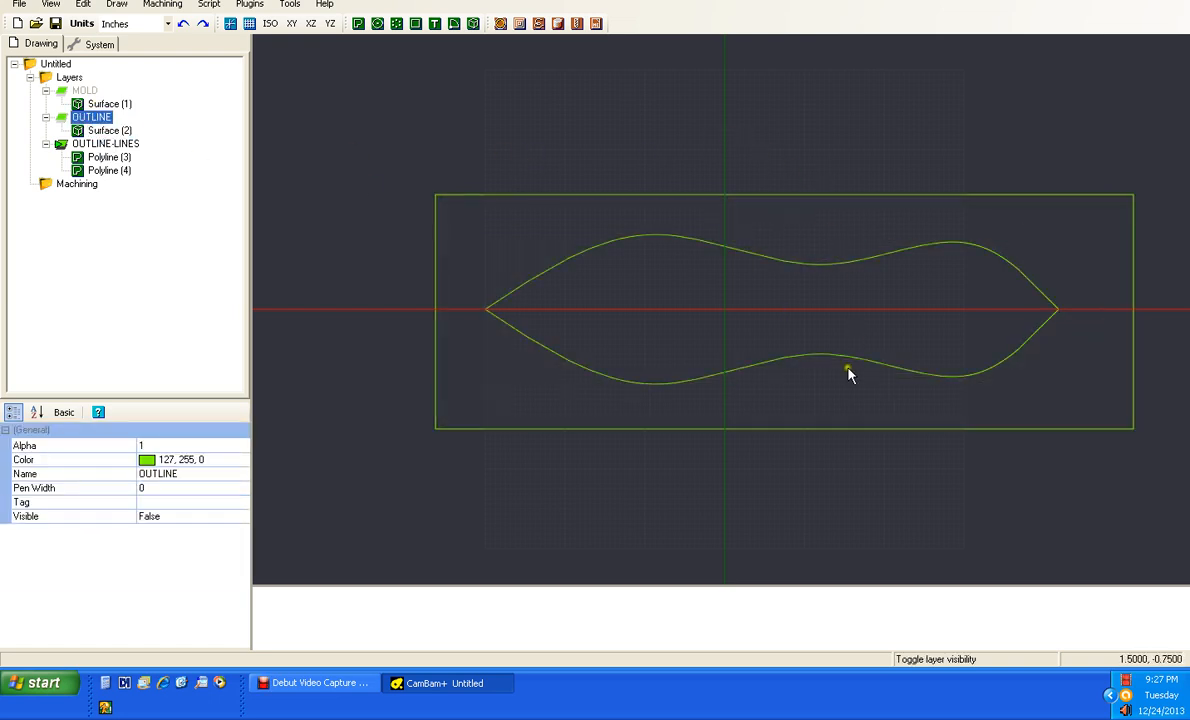
pyautogui.keyDown('alt'); pyautogui.moveTo(847, 372); pyautogui.dragTo(912, 270); pyautogui.keyUp('alt')
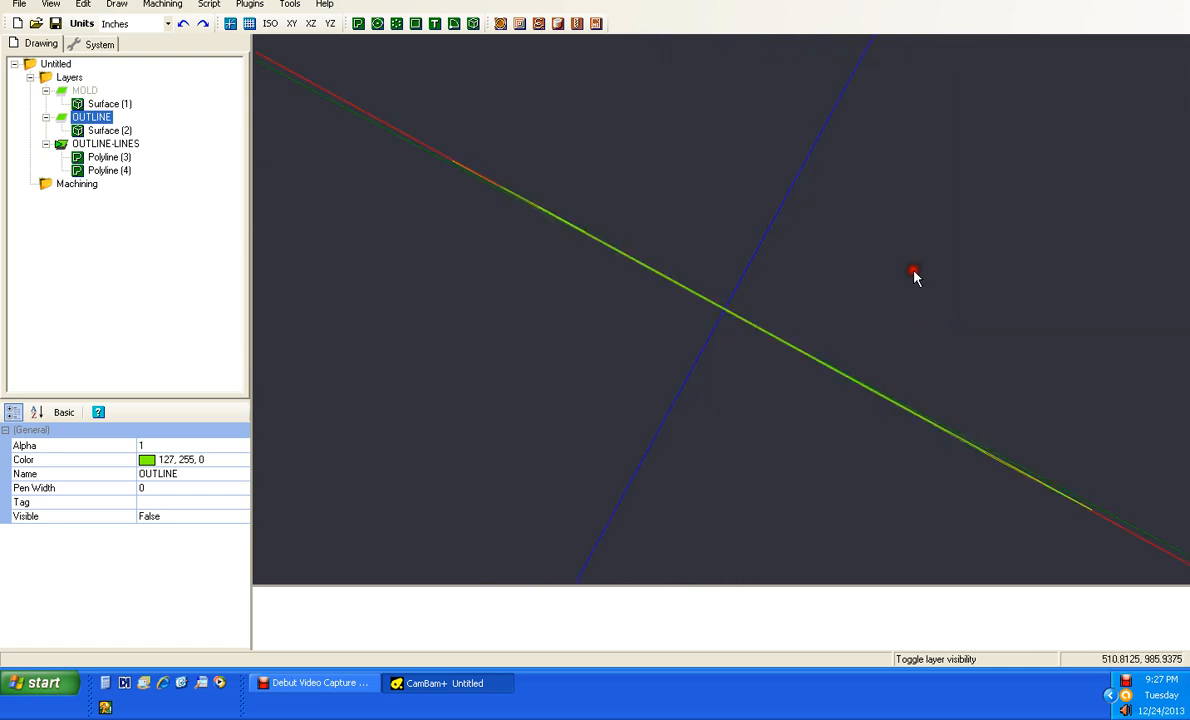
# Step: Show the MOLD layer again and create a 3D surface machining operation from its mold surface
pyautogui.keyDown('alt'); pyautogui.doubleClick(912, 270); pyautogui.keyUp('alt')
pyautogui.click(84, 90)
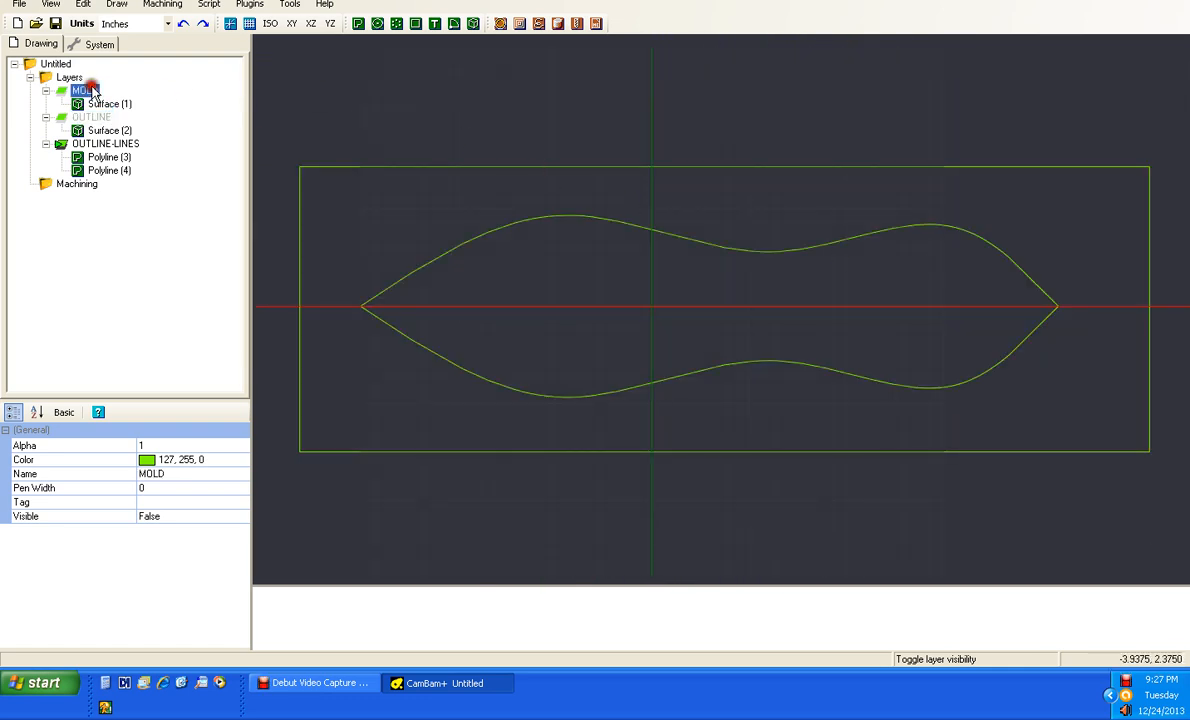
pyautogui.click(62, 90)
pyautogui.click(716, 174)
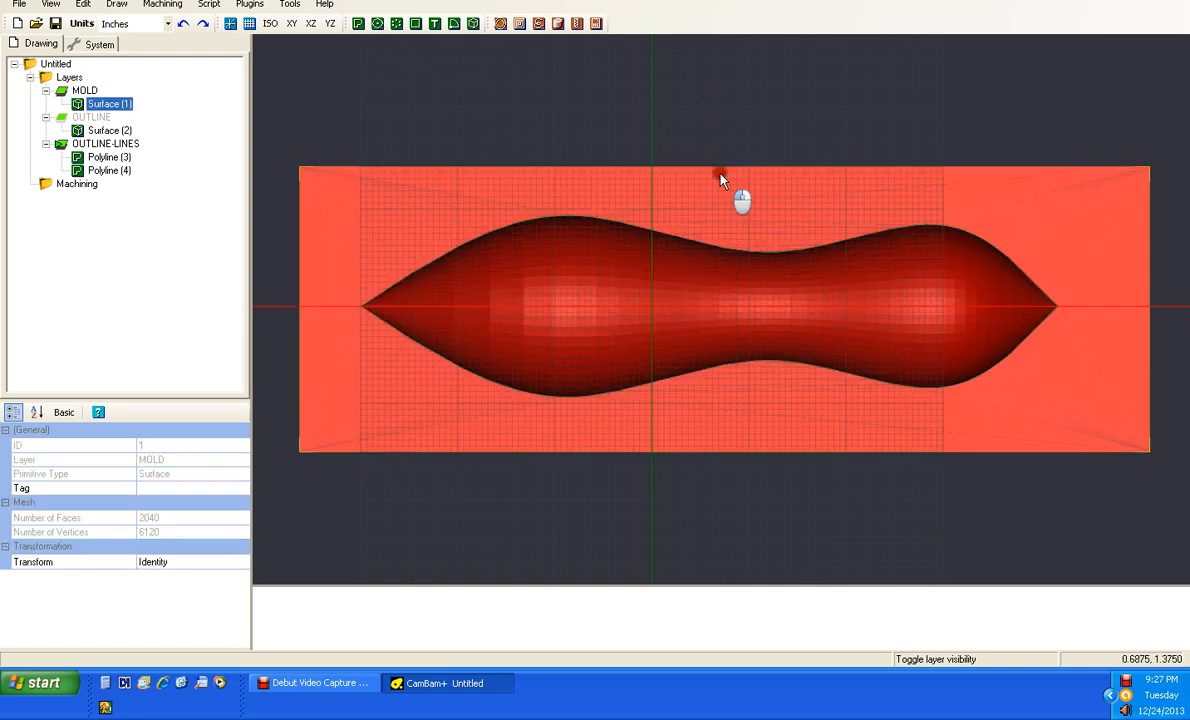
pyautogui.click(575, 25)
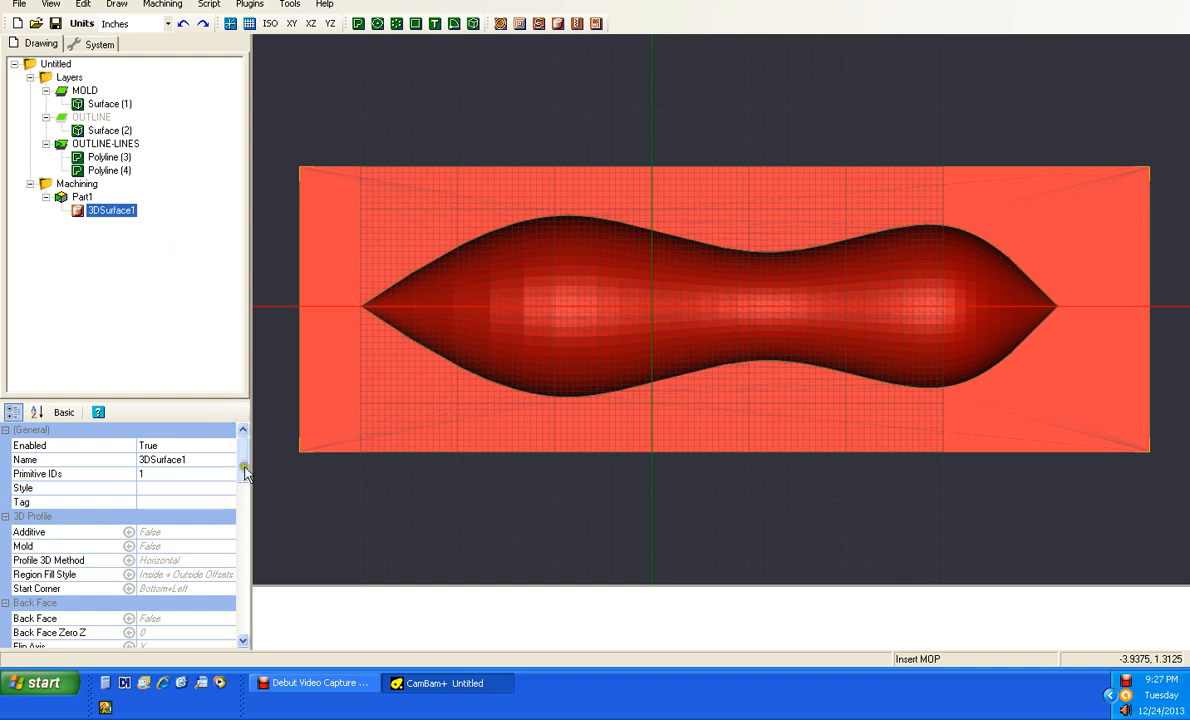
# Step: Set the 3D surface operation's boundary method to Selected Shapes and use the curved inner outline polyline as its boundary
pyautogui.moveTo(245, 470); pyautogui.dragTo(235, 508)
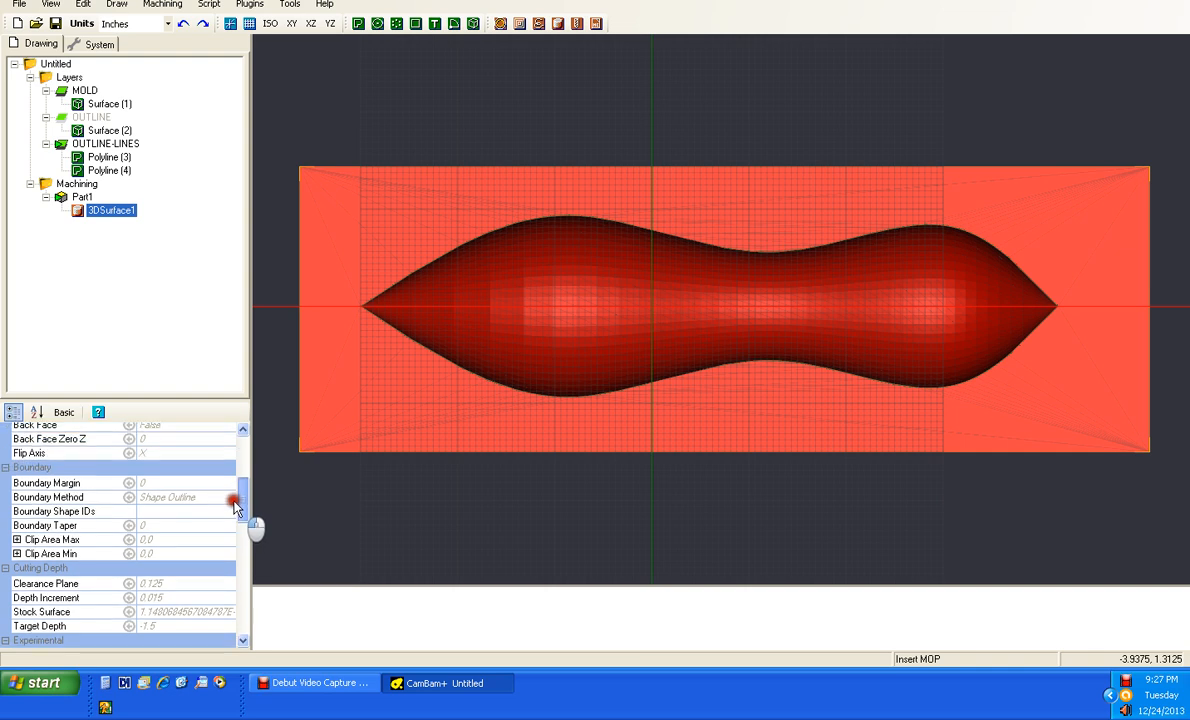
pyautogui.click(228, 498)
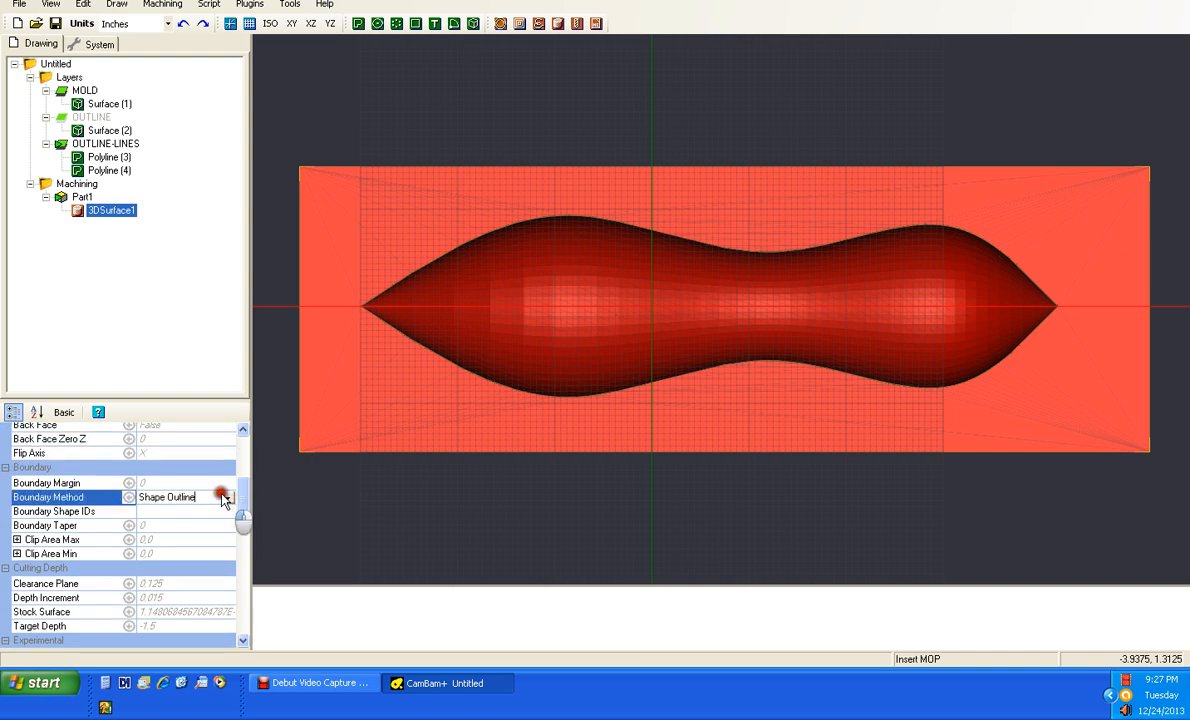
pyautogui.click(226, 498)
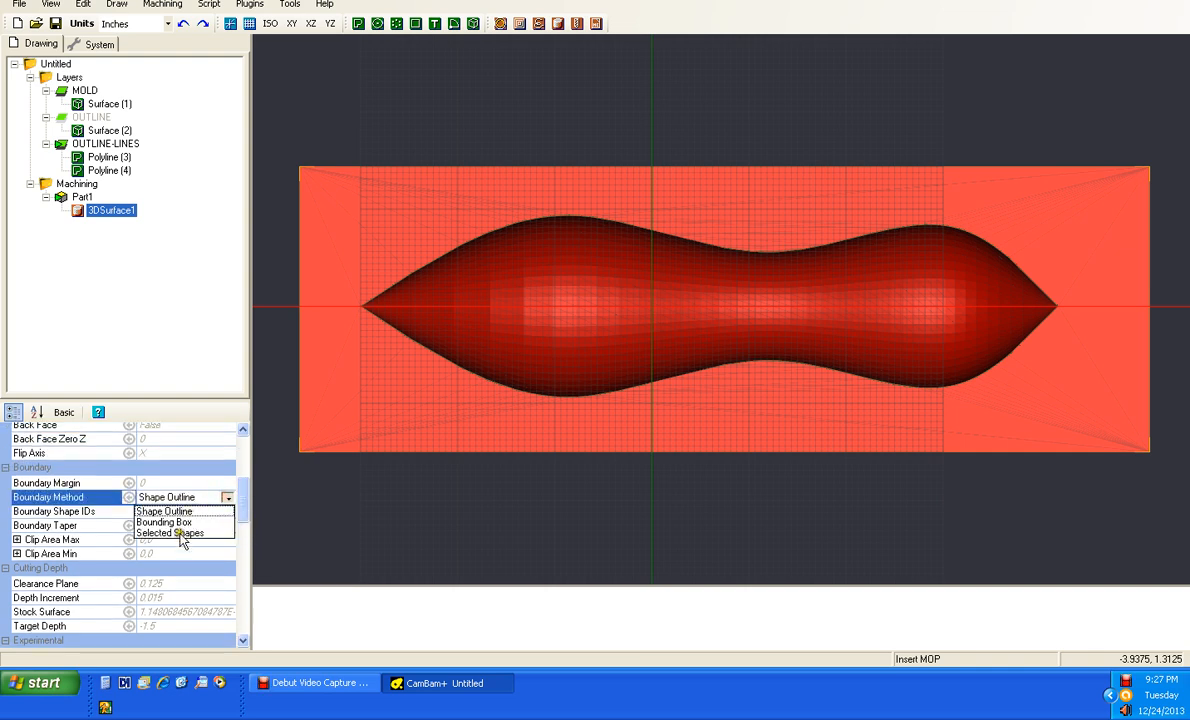
pyautogui.click(182, 539)
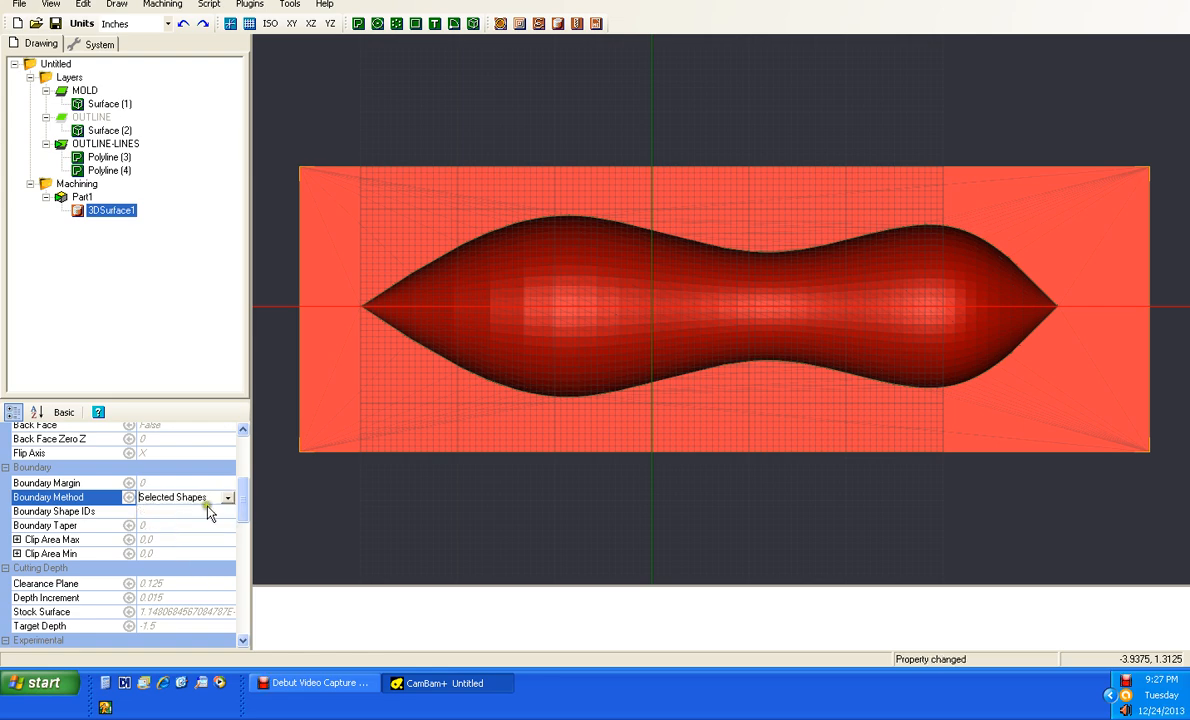
pyautogui.click(220, 511)
pyautogui.click(228, 511)
pyautogui.click(469, 492)
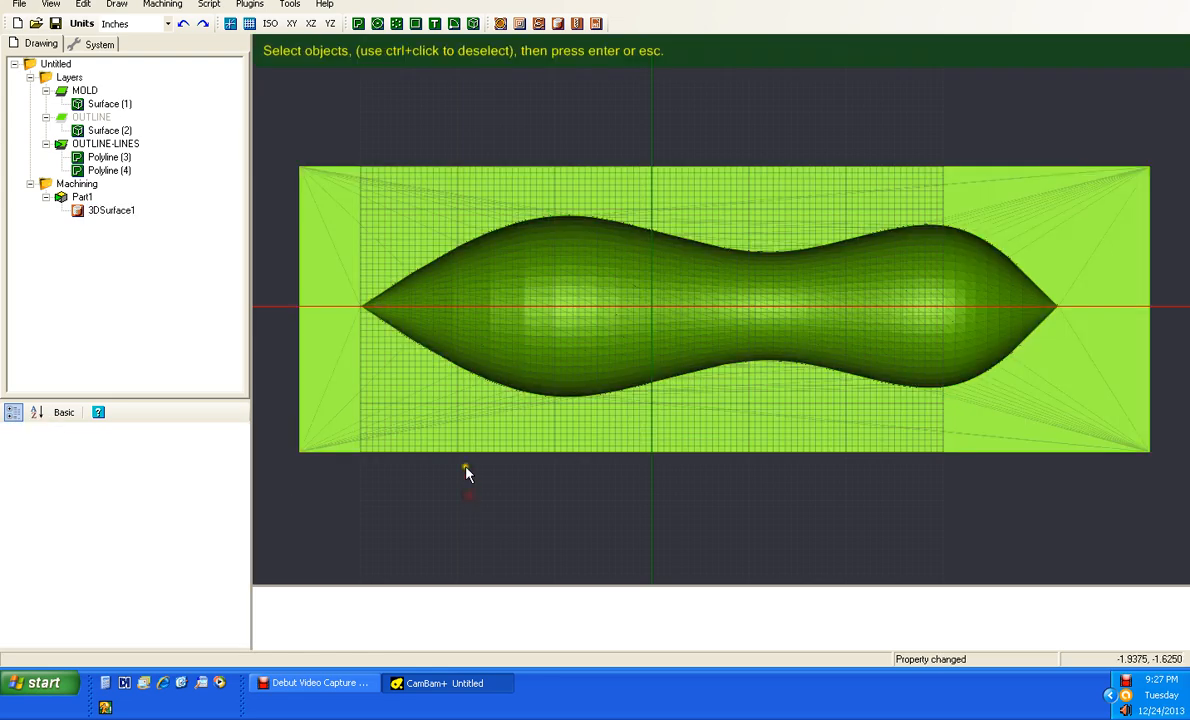
pyautogui.click(488, 387)
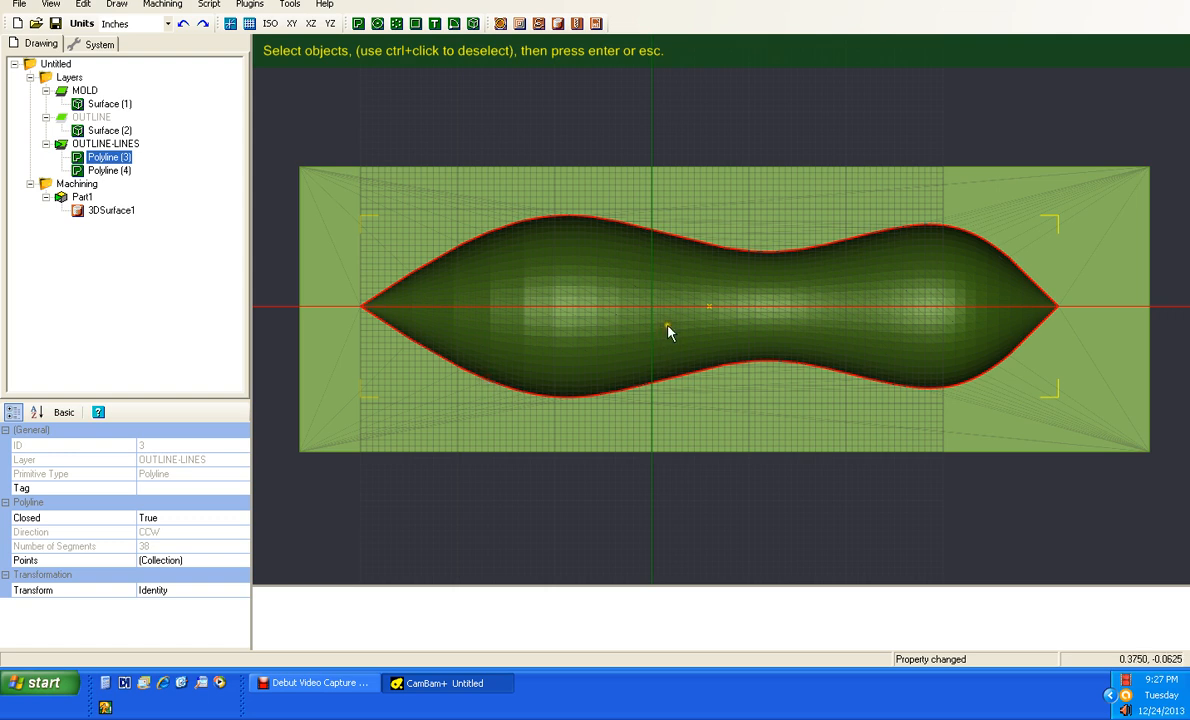
pyautogui.press('Return')
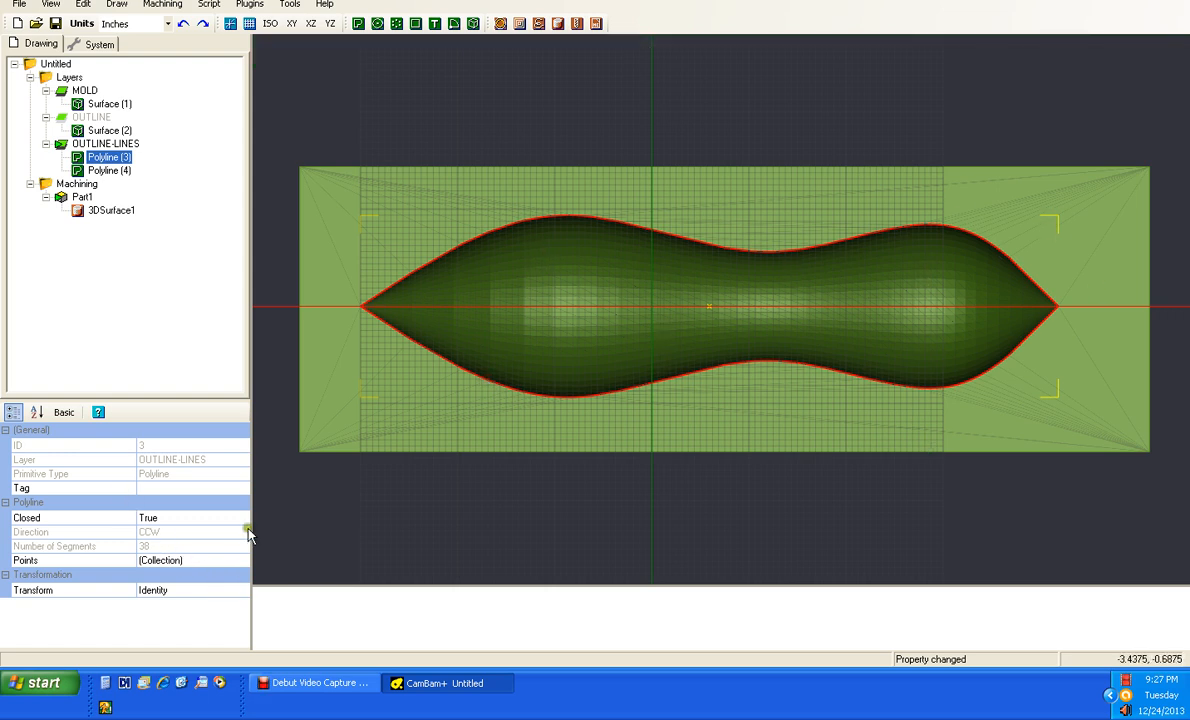
# Step: Give the 3D surface operation a 0.25 diameter Ball Nose tool, tool number 1, and a depth increment of 0
pyautogui.click(104, 214)
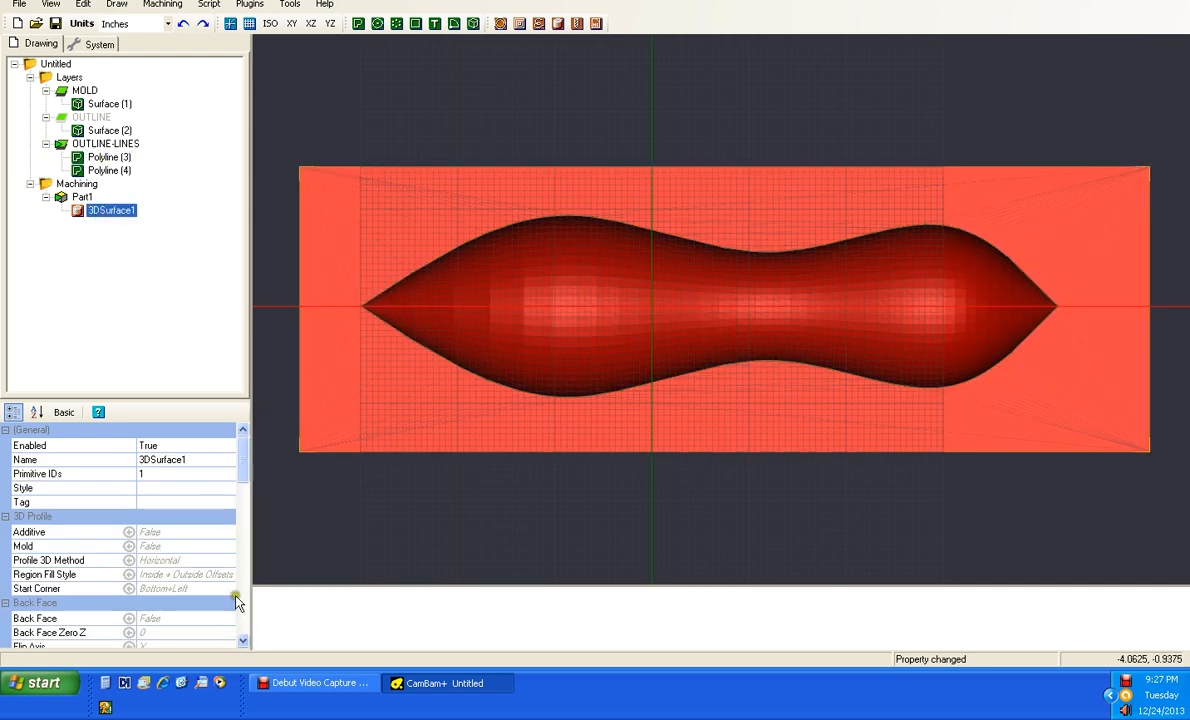
pyautogui.moveTo(243, 462); pyautogui.dragTo(226, 640)
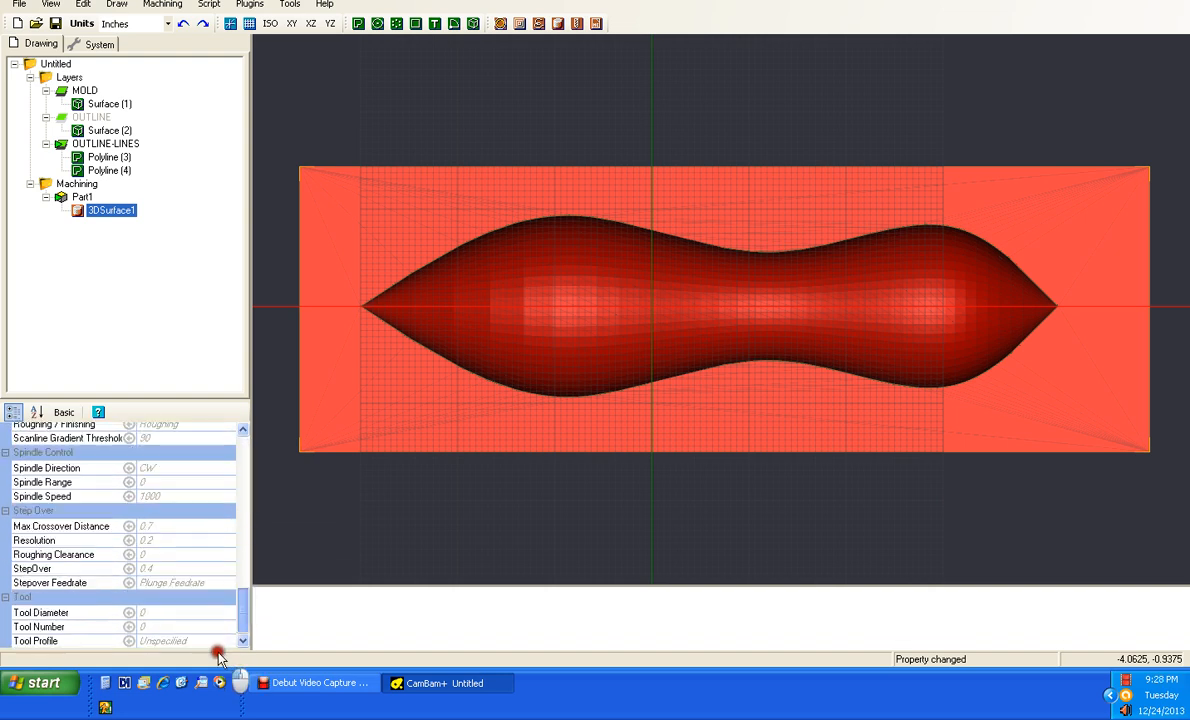
pyautogui.click(161, 614)
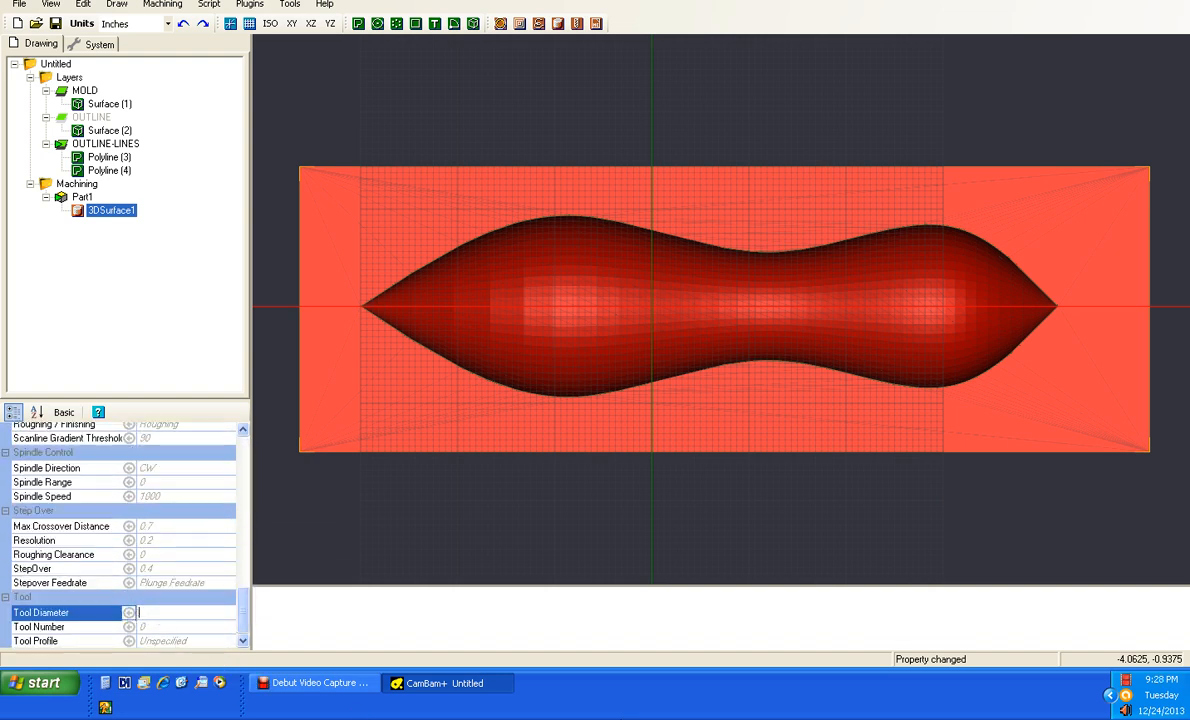
pyautogui.write('.25')
pyautogui.click(226, 626)
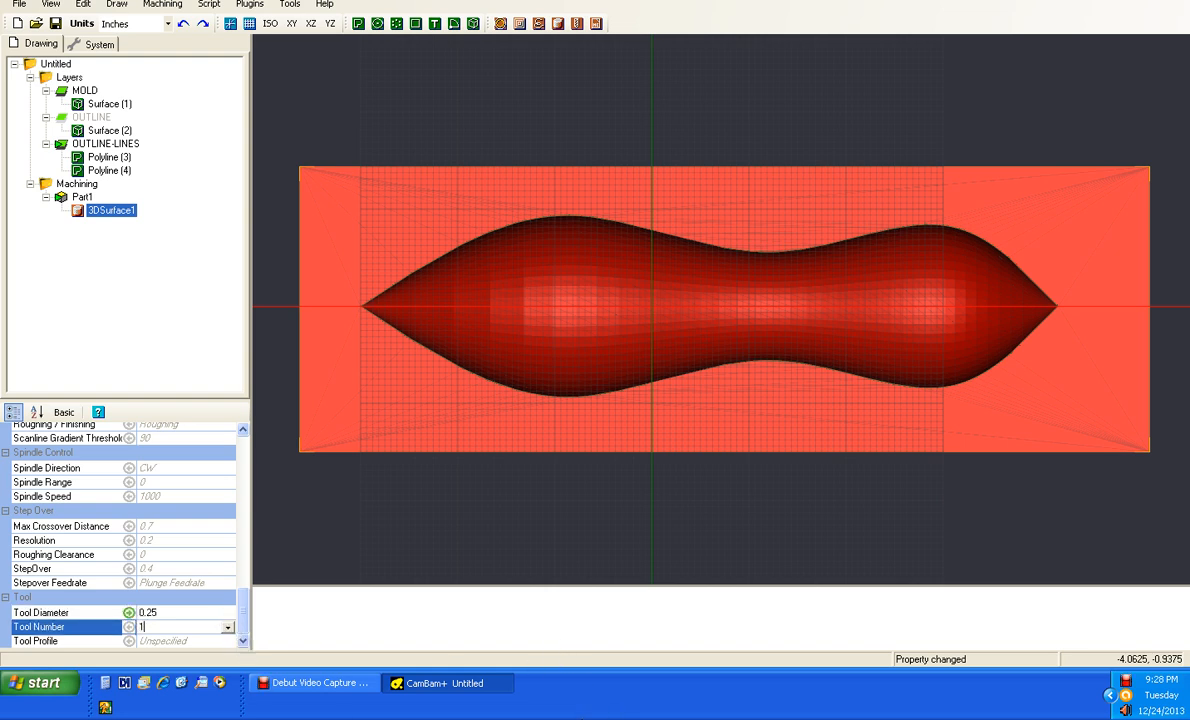
pyautogui.click(230, 641)
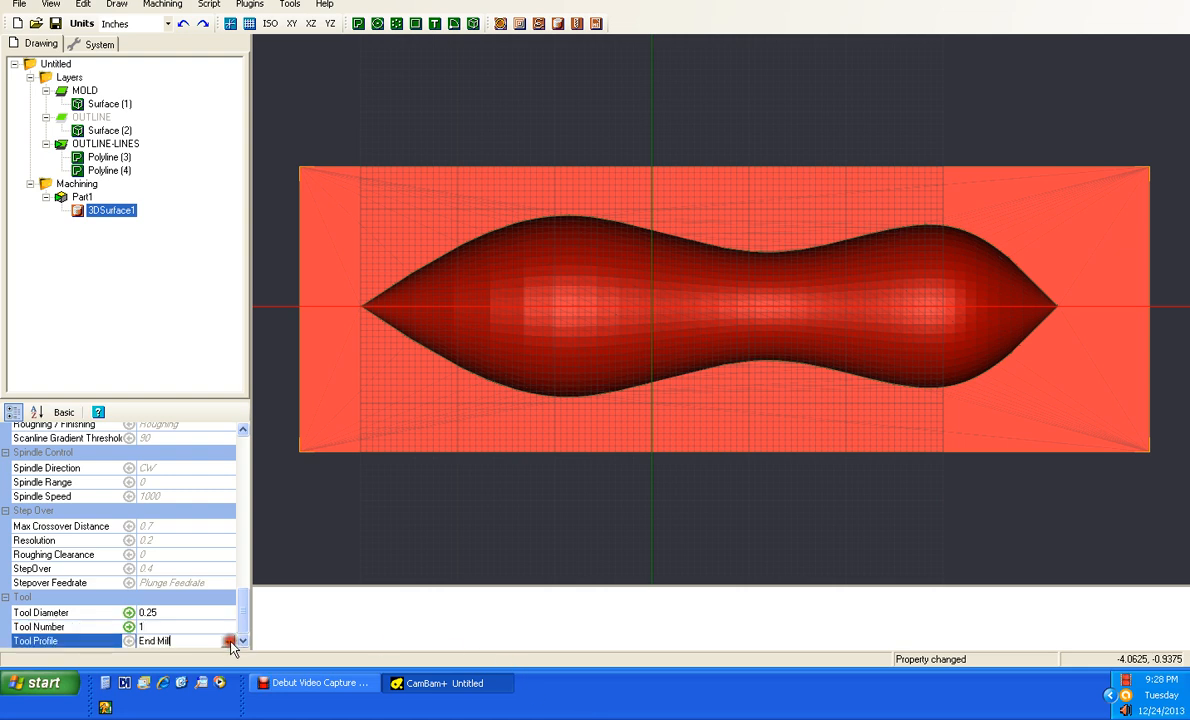
pyautogui.click(229, 641)
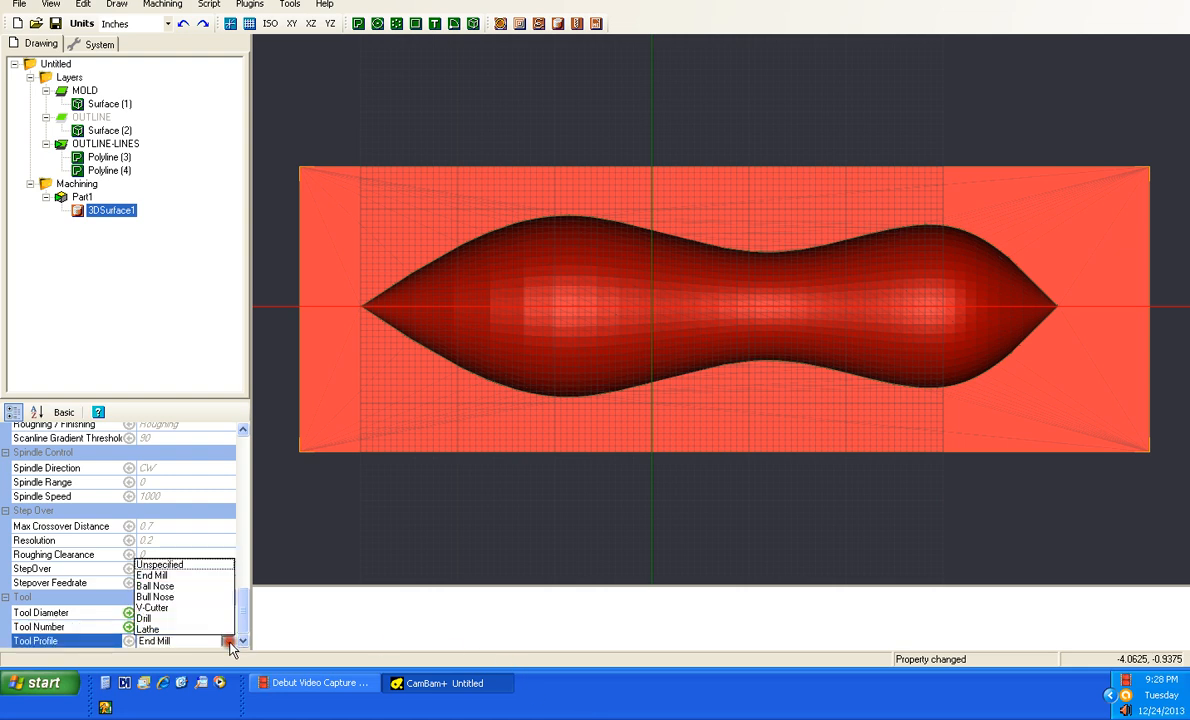
pyautogui.click(157, 586)
pyautogui.moveTo(246, 628); pyautogui.dragTo(241, 525)
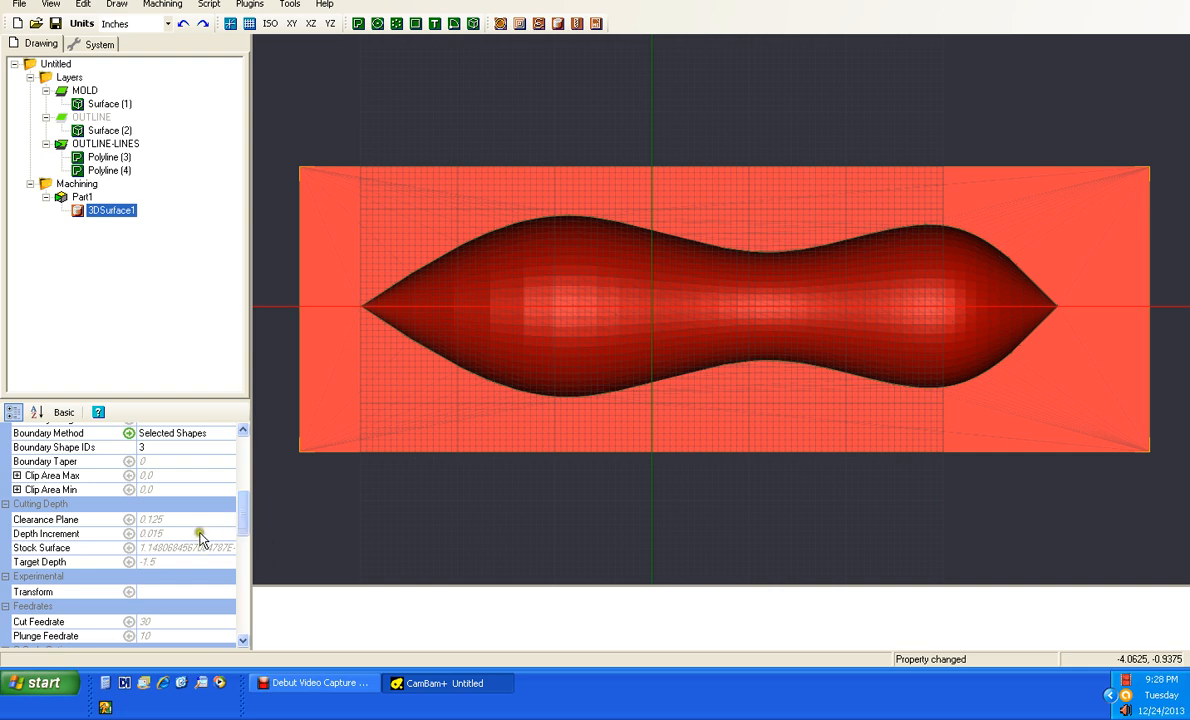
pyautogui.click(200, 537)
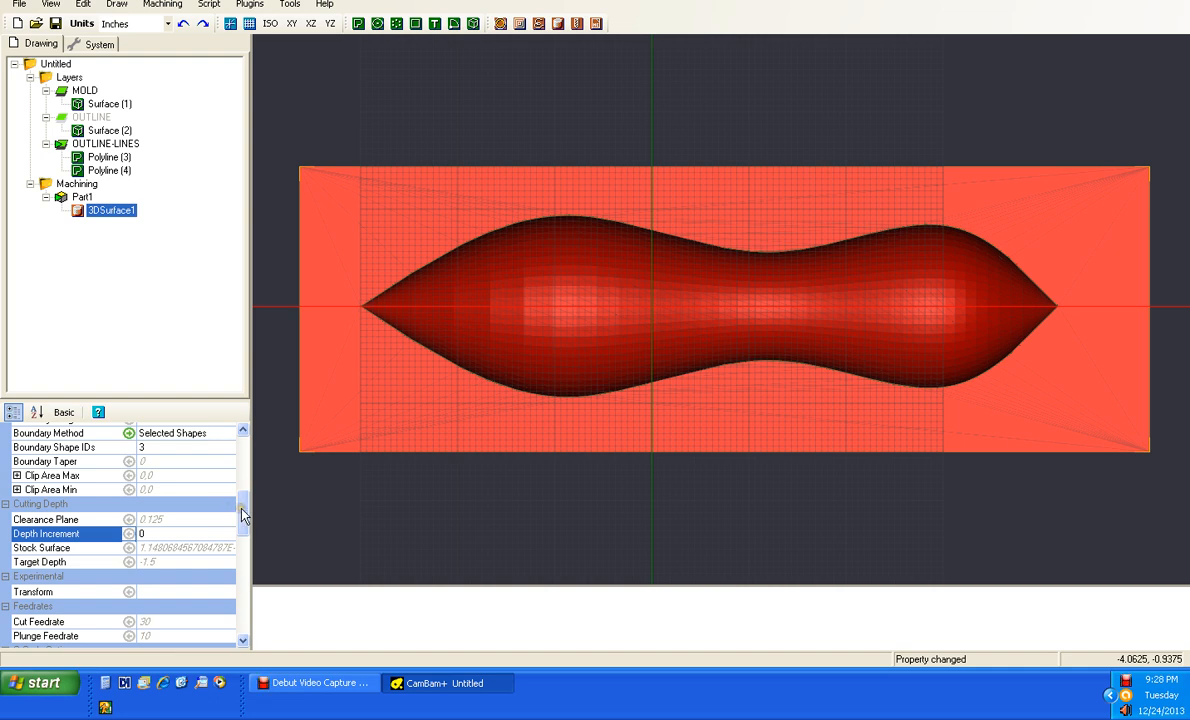
pyautogui.moveTo(243, 514); pyautogui.dragTo(228, 606)
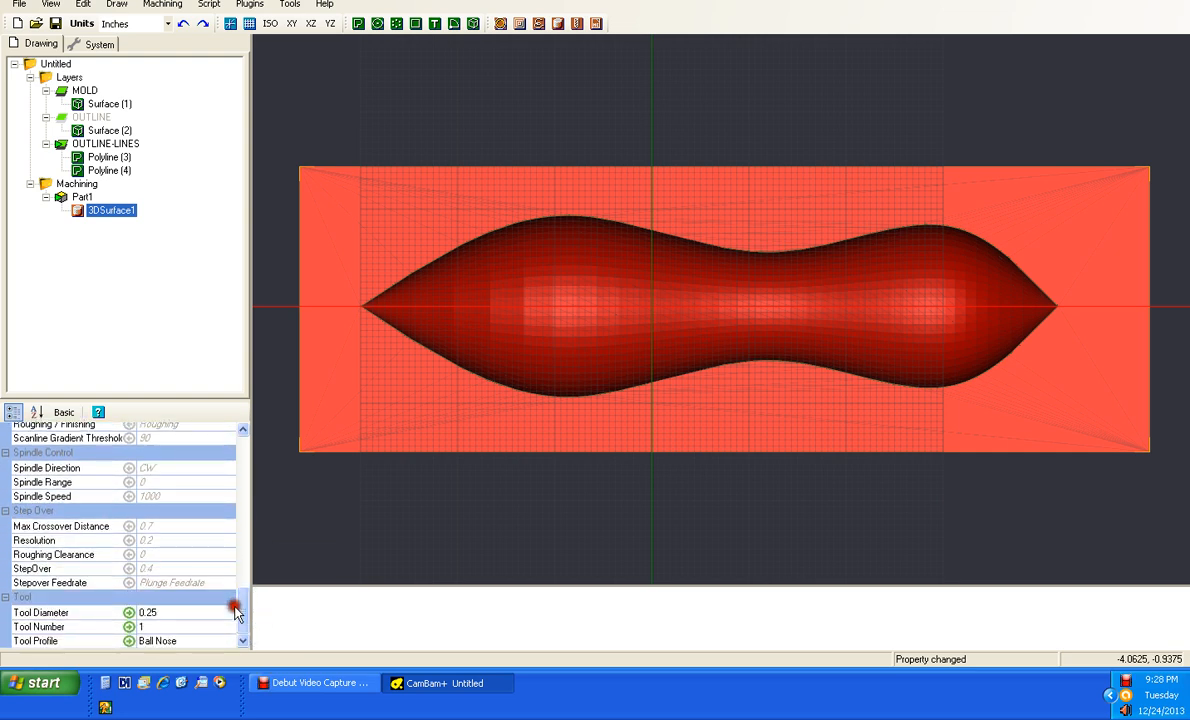
pyautogui.click(181, 541)
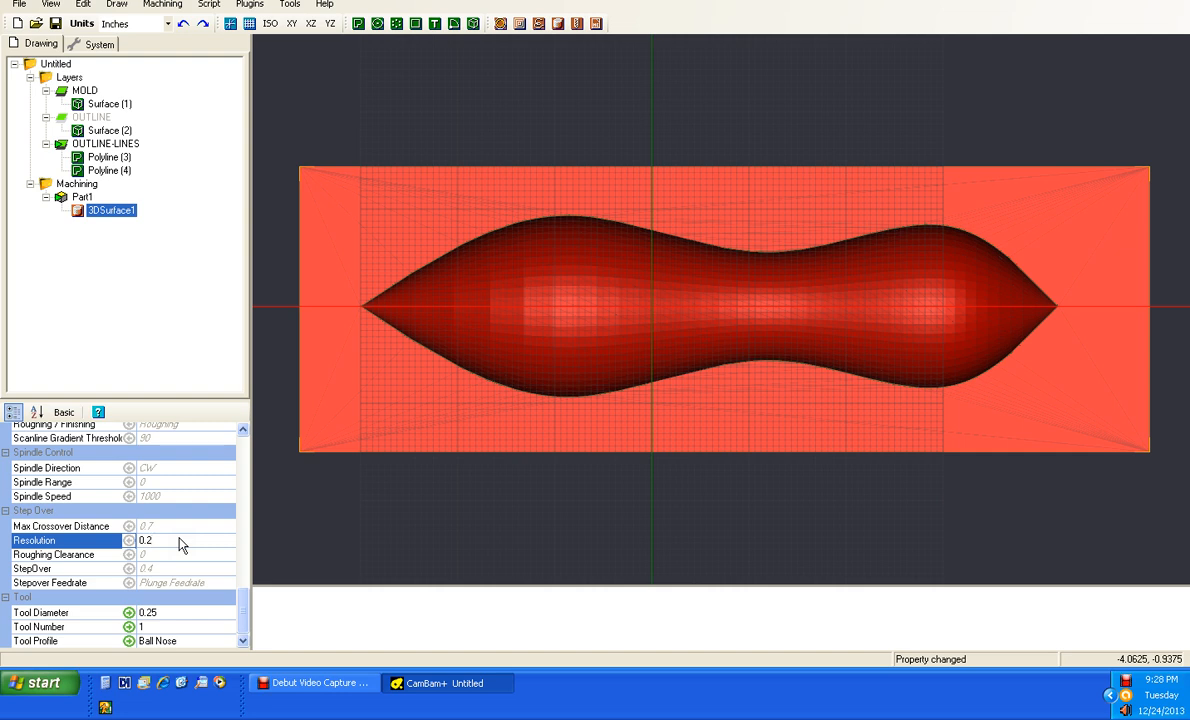
pyautogui.click(180, 541)
pyautogui.press('BackSpace')
pyautogui.write('01')
pyautogui.click(189, 529)
pyautogui.moveTo(186, 540); pyautogui.dragTo(84, 543)
pyautogui.write('2')
pyautogui.press('Return')
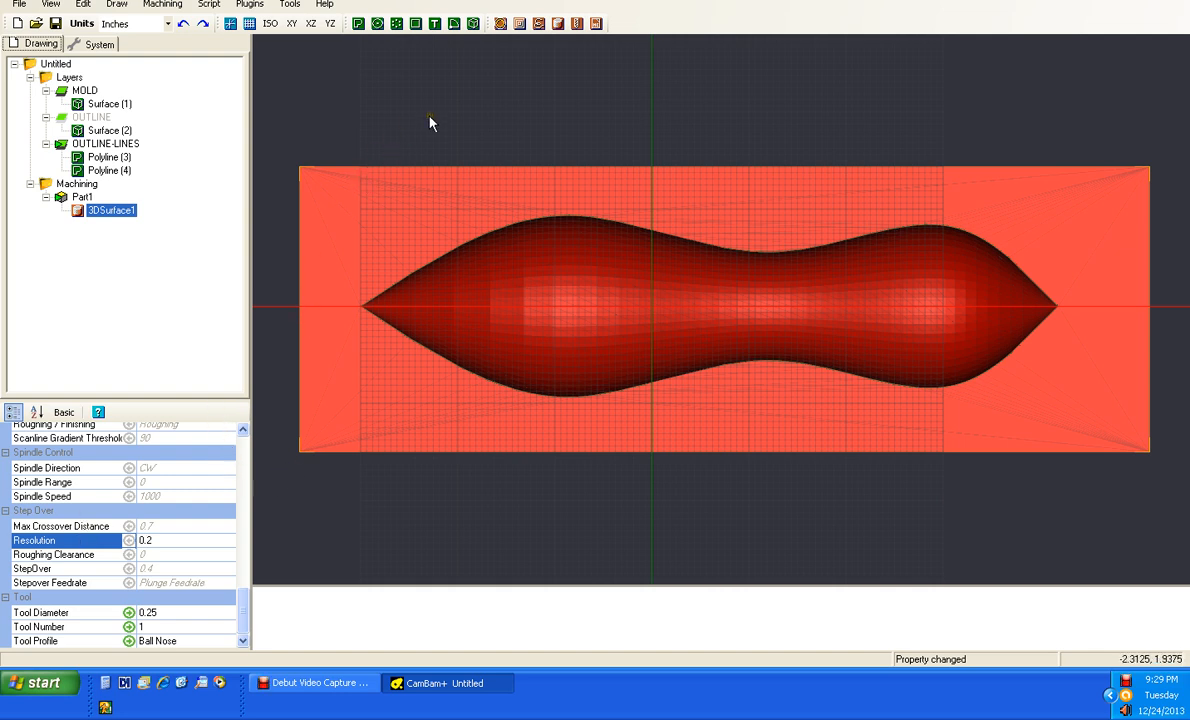
# Step: Generate the 3D surface operation's toolpaths and hide the MOLD layer to inspect them from the side
pyautogui.hotkey('ctrl', 't')
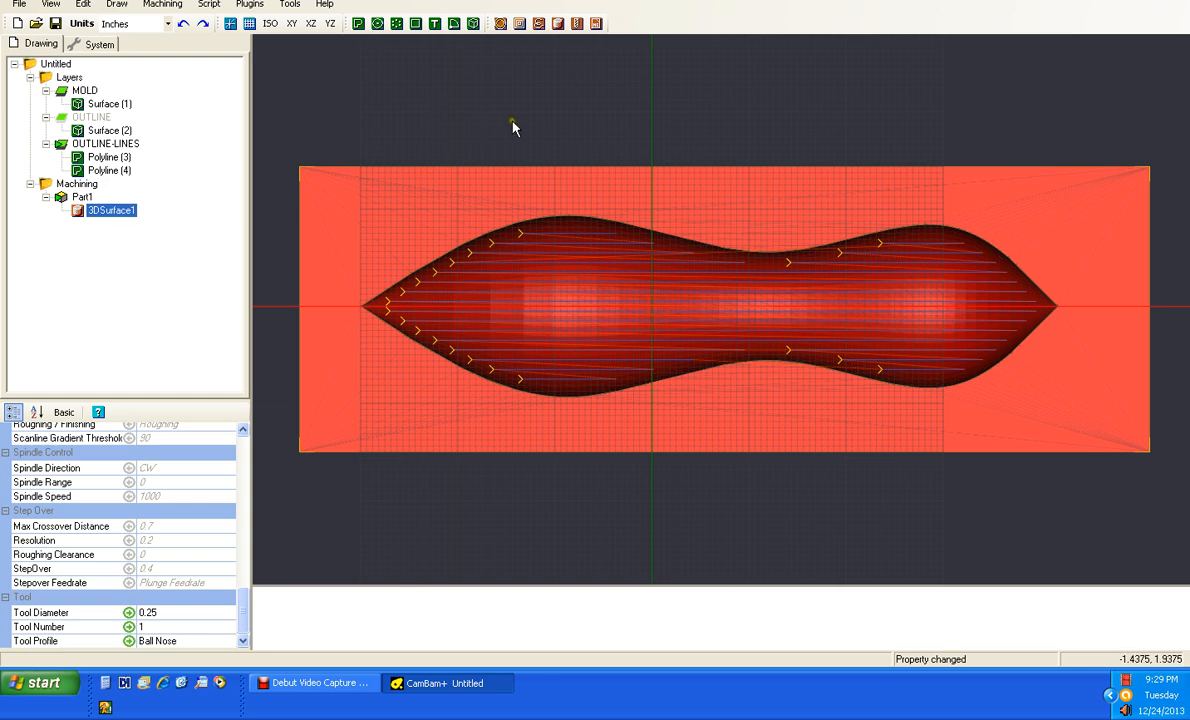
pyautogui.click(84, 90)
pyautogui.press('space')
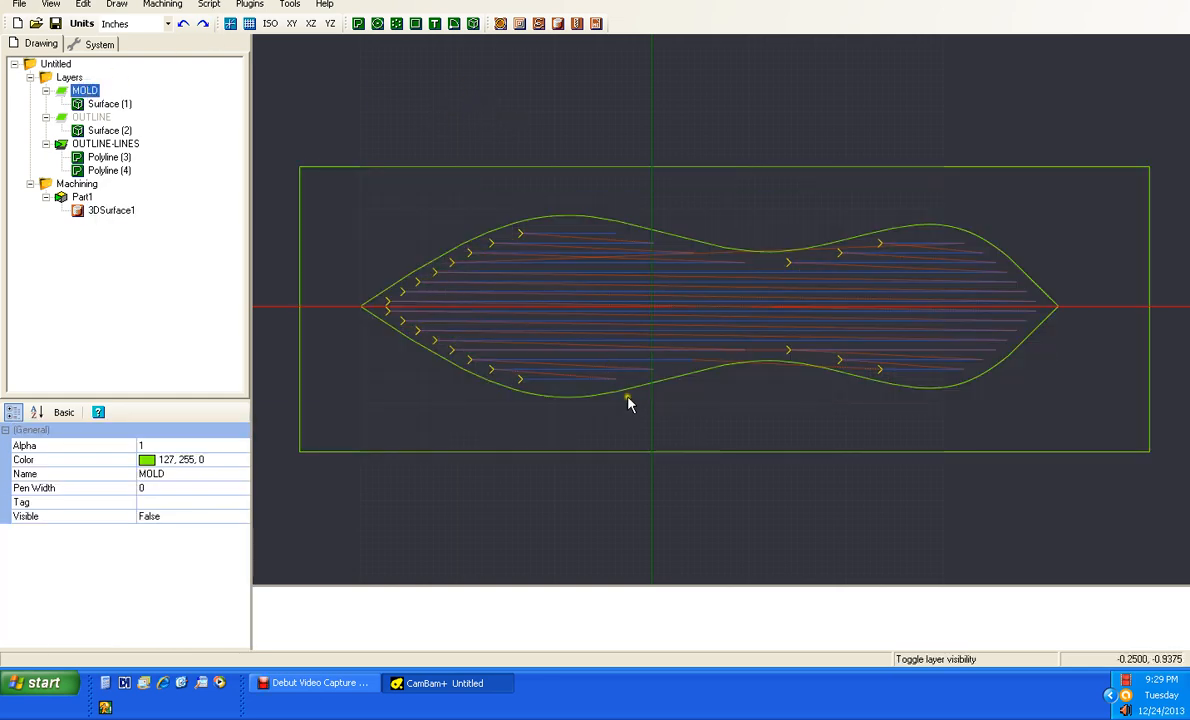
pyautogui.keyDown('alt'); pyautogui.moveTo(628, 402); pyautogui.dragTo(644, 207); pyautogui.keyUp('alt')
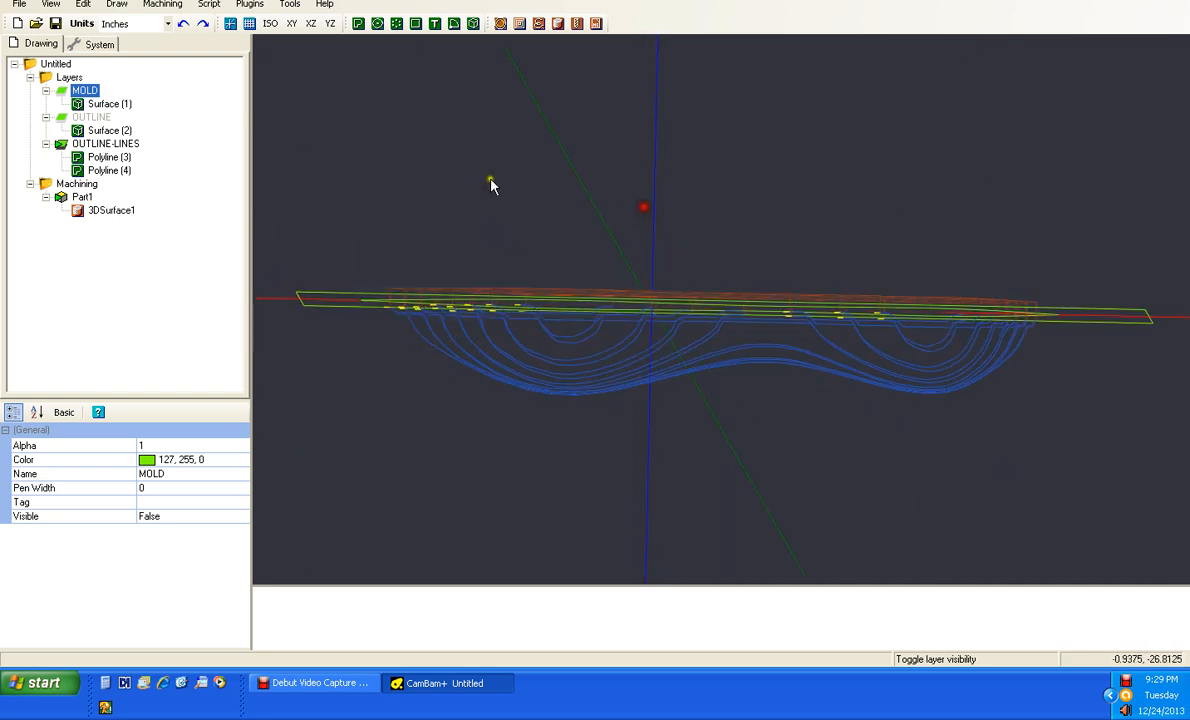
# Step: Change the 3D surface operation's Profile 3D Method to Vertical and inspect the regenerated toolpaths in 3D
pyautogui.click(76, 208)
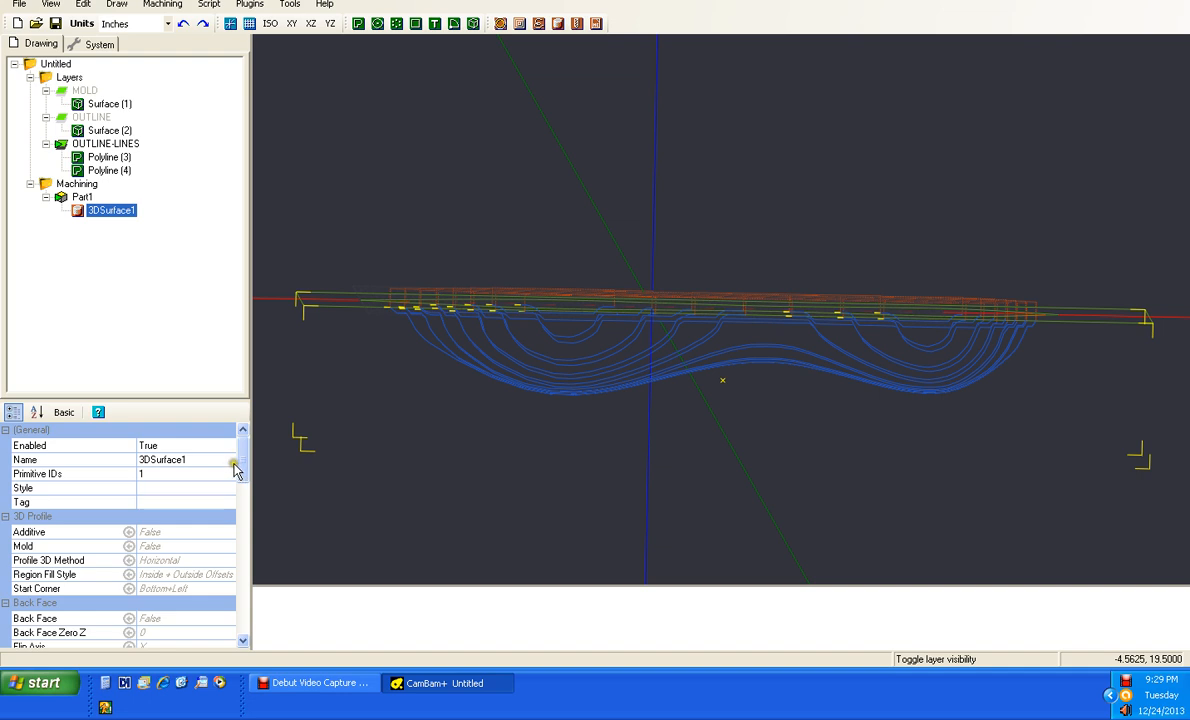
pyautogui.click(197, 560)
pyautogui.click(228, 561)
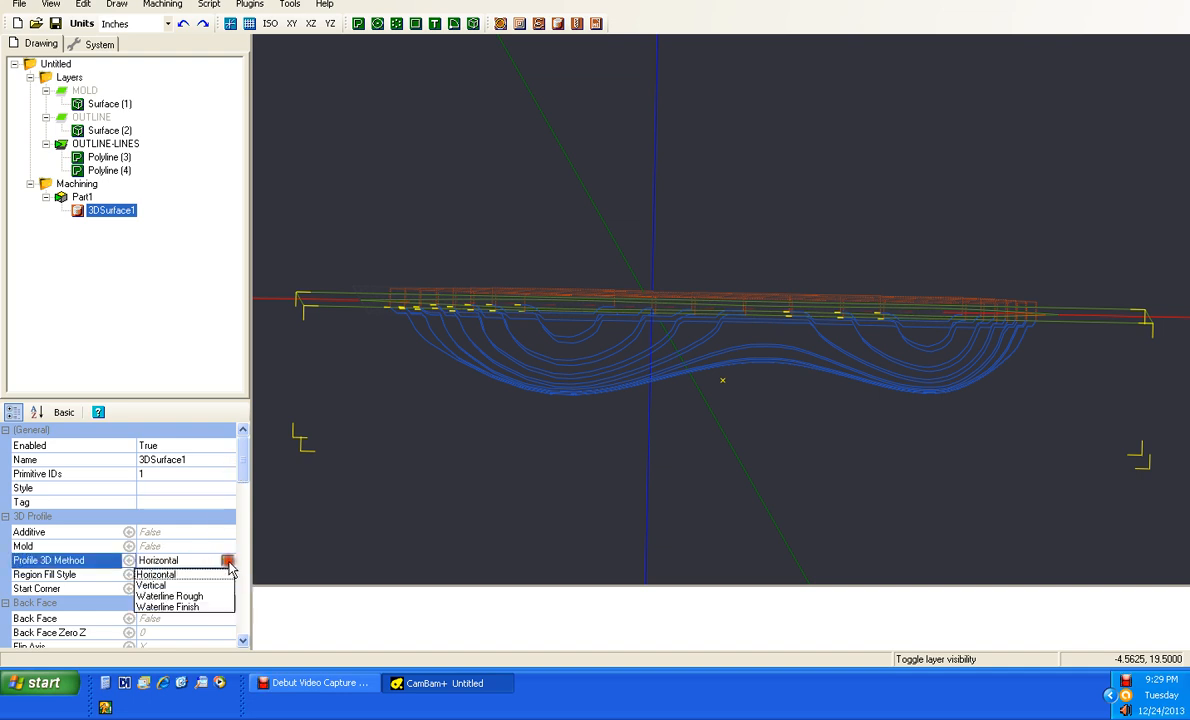
pyautogui.click(152, 585)
pyautogui.click(502, 505)
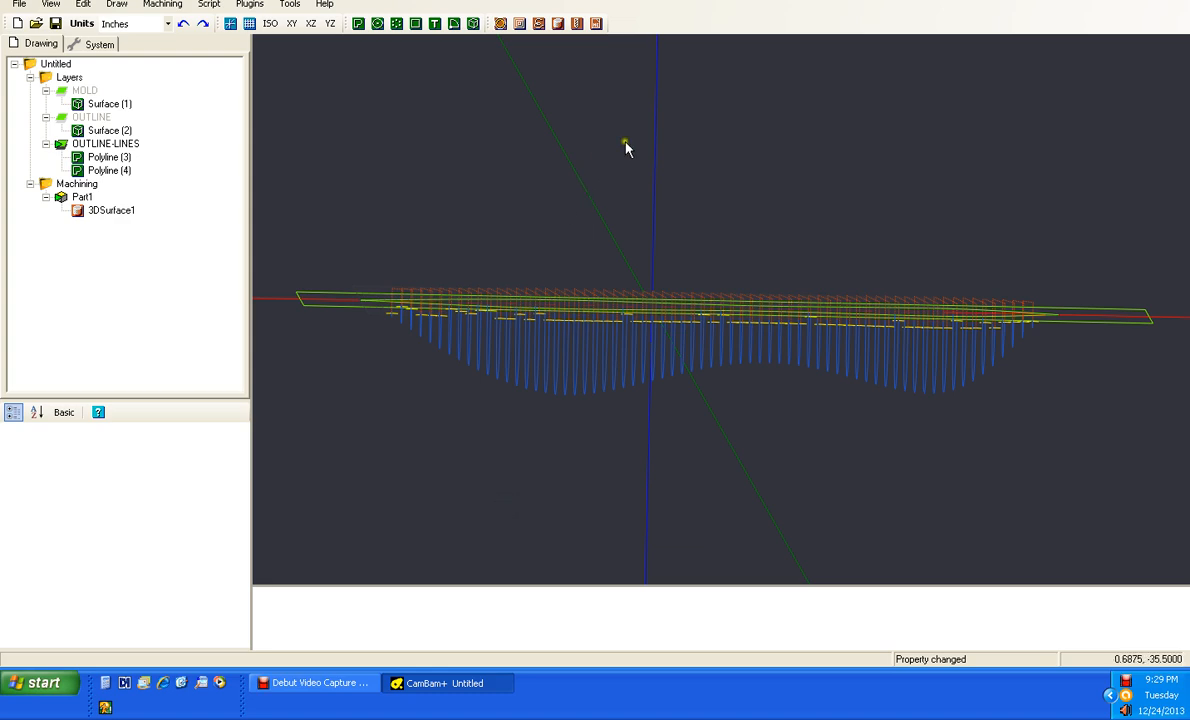
pyautogui.keyDown('alt'); pyautogui.moveTo(625, 142); pyautogui.dragTo(847, 247); pyautogui.keyUp('alt')
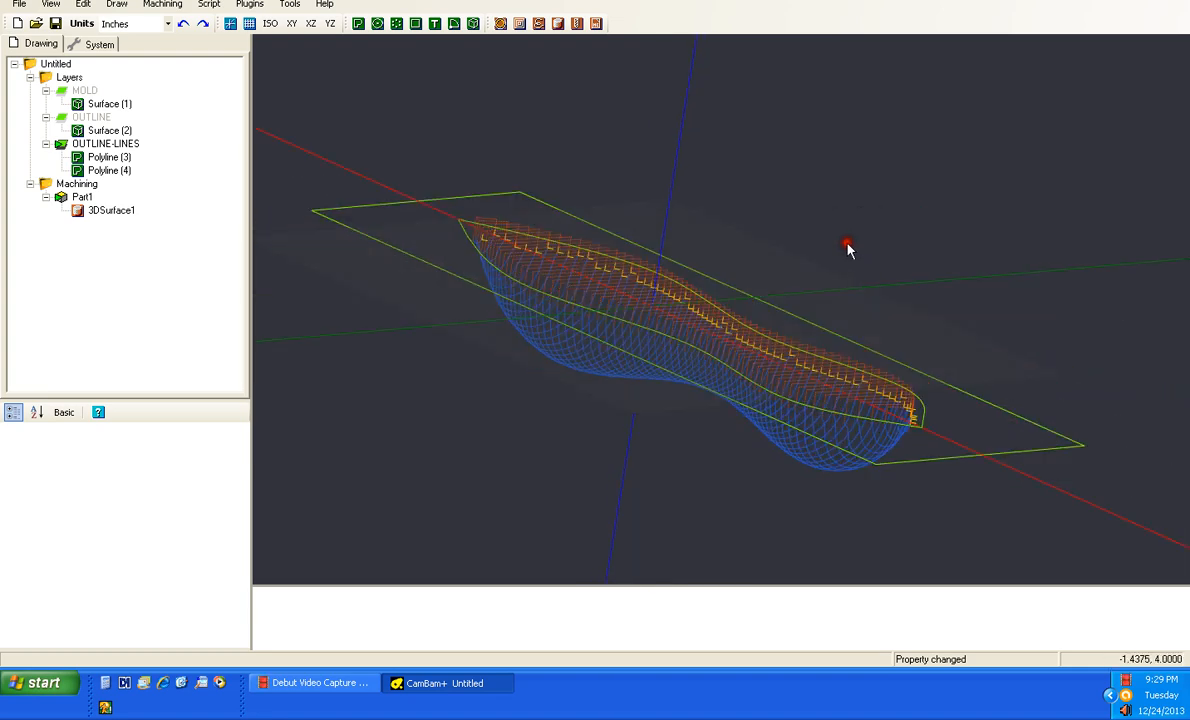
# Step: Set the 3D surface operation's depth increment to 0.1, regenerate the toolpaths and inspect the layered passes
pyautogui.click(110, 216)
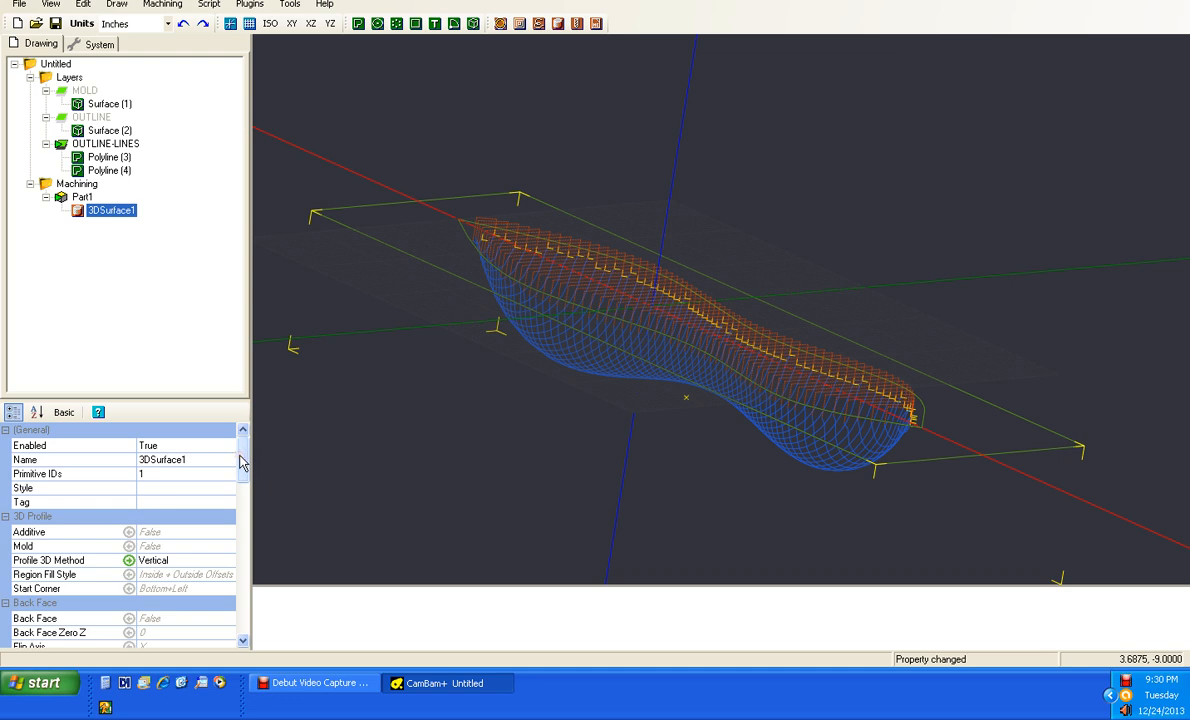
pyautogui.moveTo(240, 462); pyautogui.dragTo(240, 508)
pyautogui.click(167, 566)
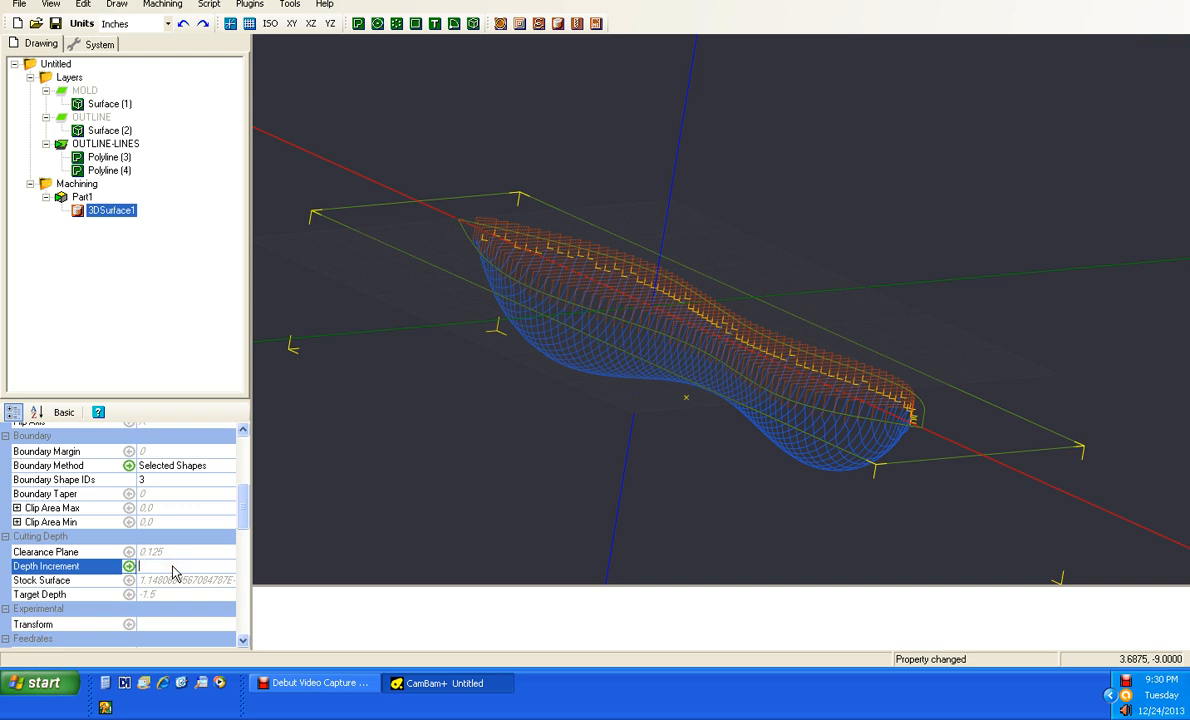
pyautogui.write('.1')
pyautogui.hotkey('ctrl', 't')
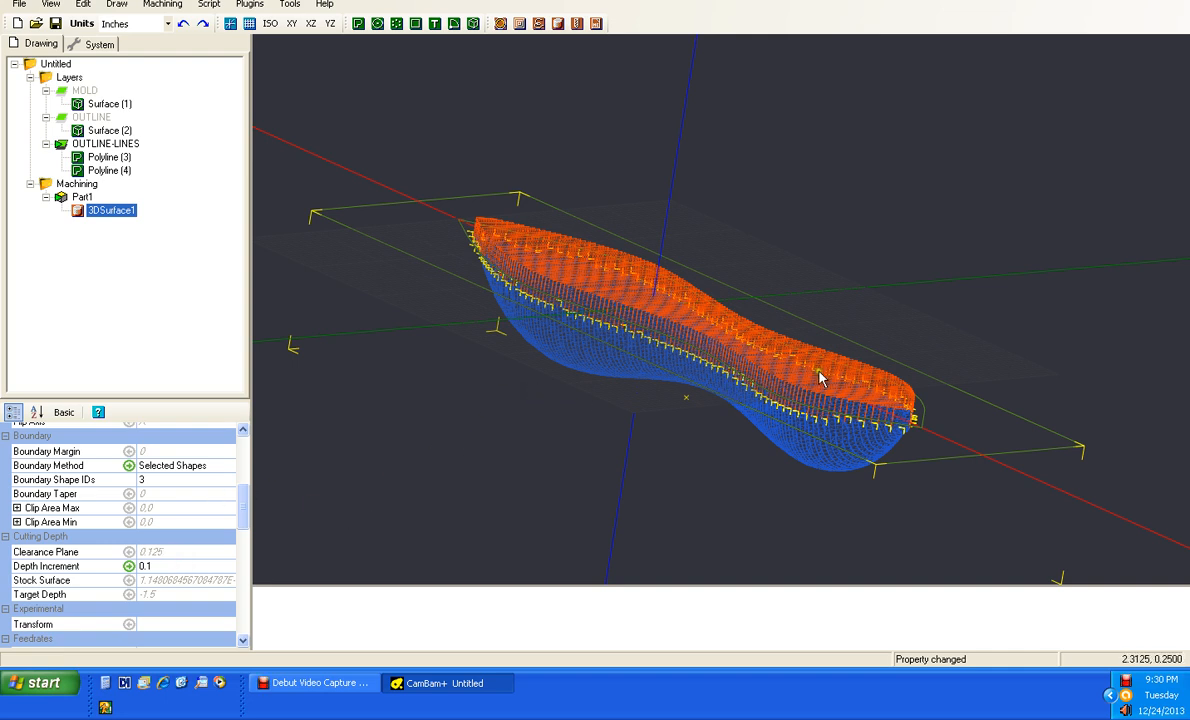
pyautogui.moveTo(709, 263)
pyautogui.keyDown('alt'); pyautogui.mouseDown()
pyautogui.moveTo(553, 236)
pyautogui.moveTo(343, 231)
pyautogui.moveTo(716, 268)
pyautogui.mouseUp(); pyautogui.keyUp('alt')
pyautogui.moveTo(818, 255); pyautogui.dragTo(790, 258)
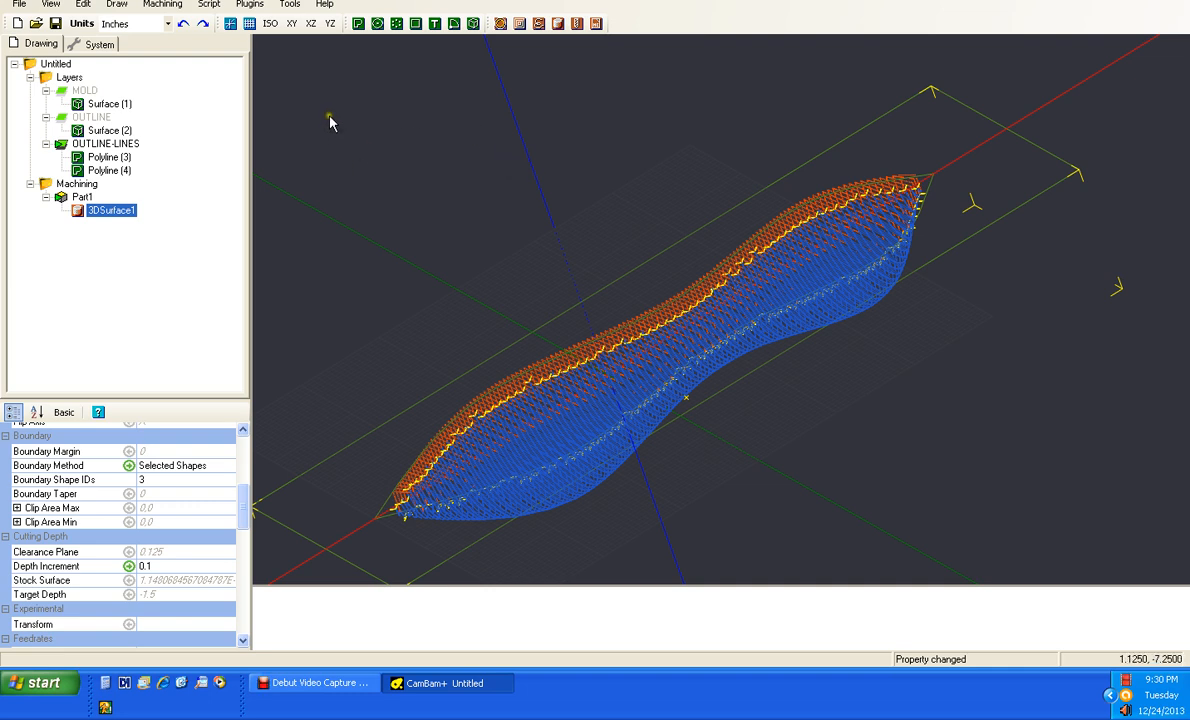
# Step: Copy the 3D surface operation and paste two duplicates of it into the same part
pyautogui.rightClick(110, 218)
pyautogui.click(300, 190)
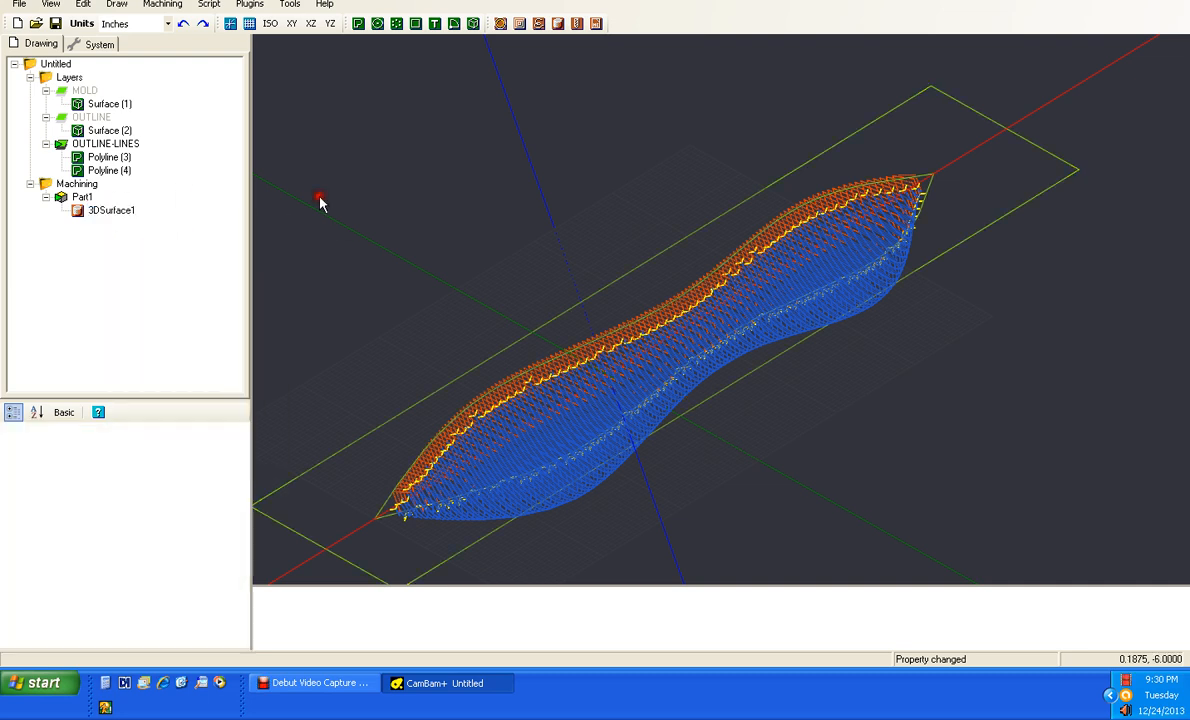
pyautogui.click(111, 212)
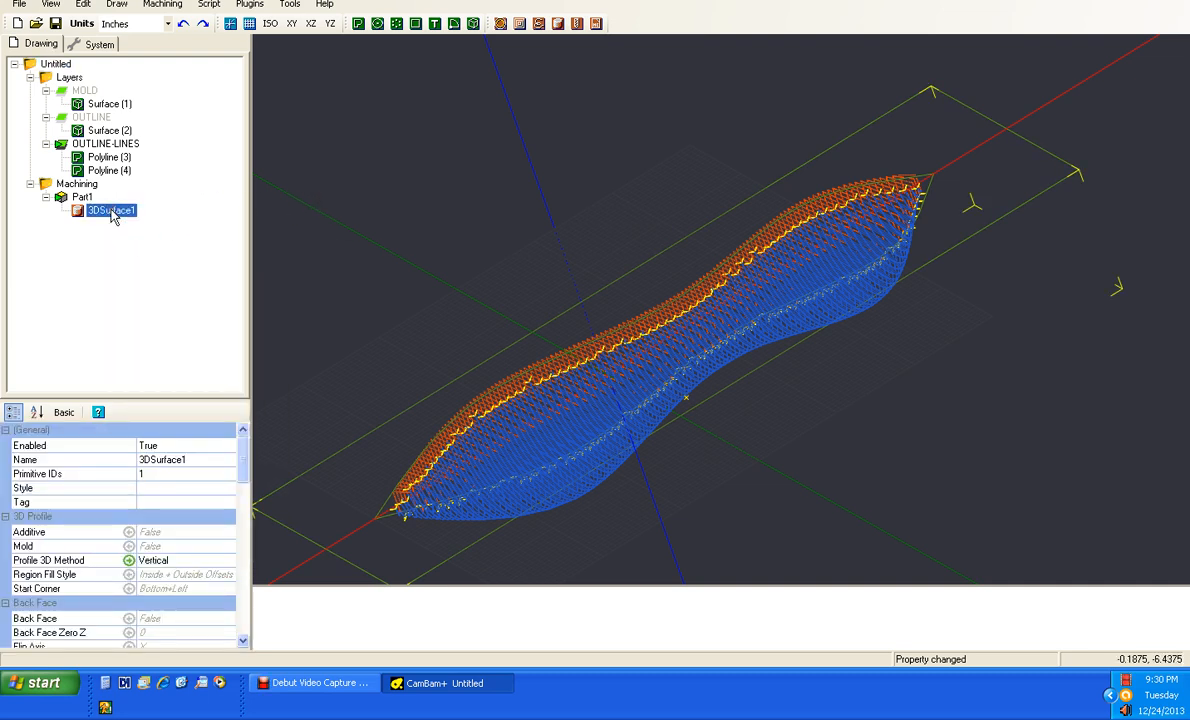
pyautogui.hotkey('ctrl', 'v')
pyautogui.hotkey('ctrl', 'v')
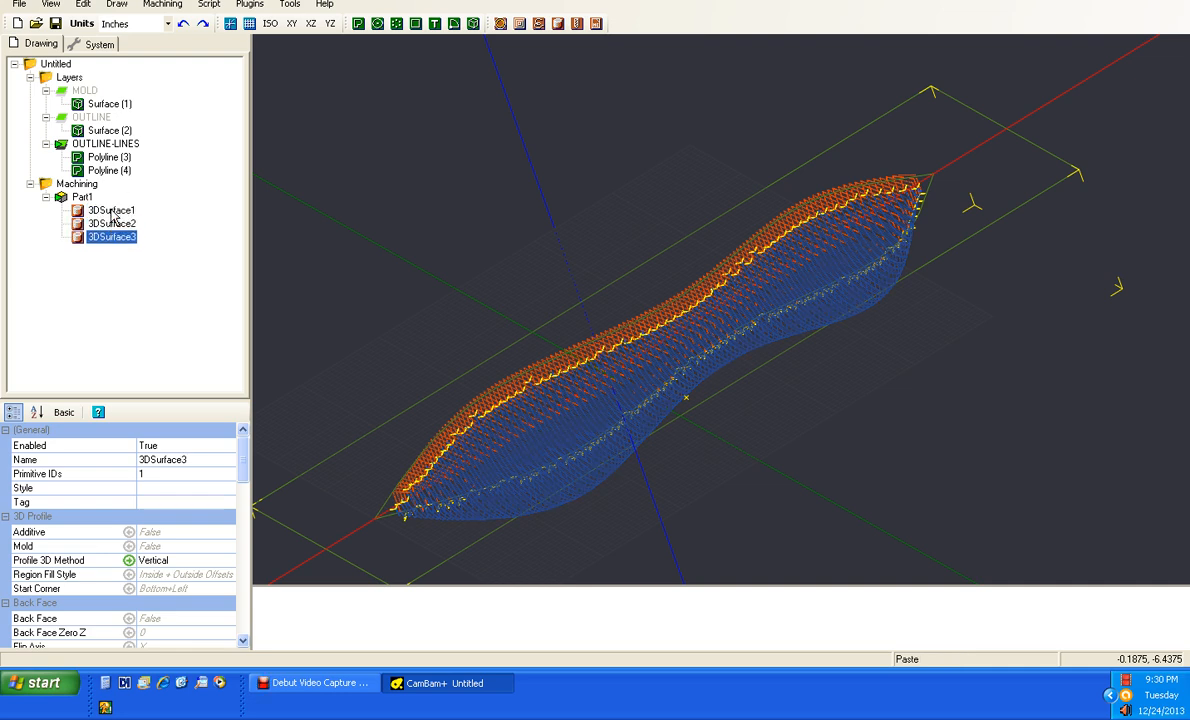
# Step: Set the second 3D surface operation's depth increment to 0
pyautogui.click(111, 223)
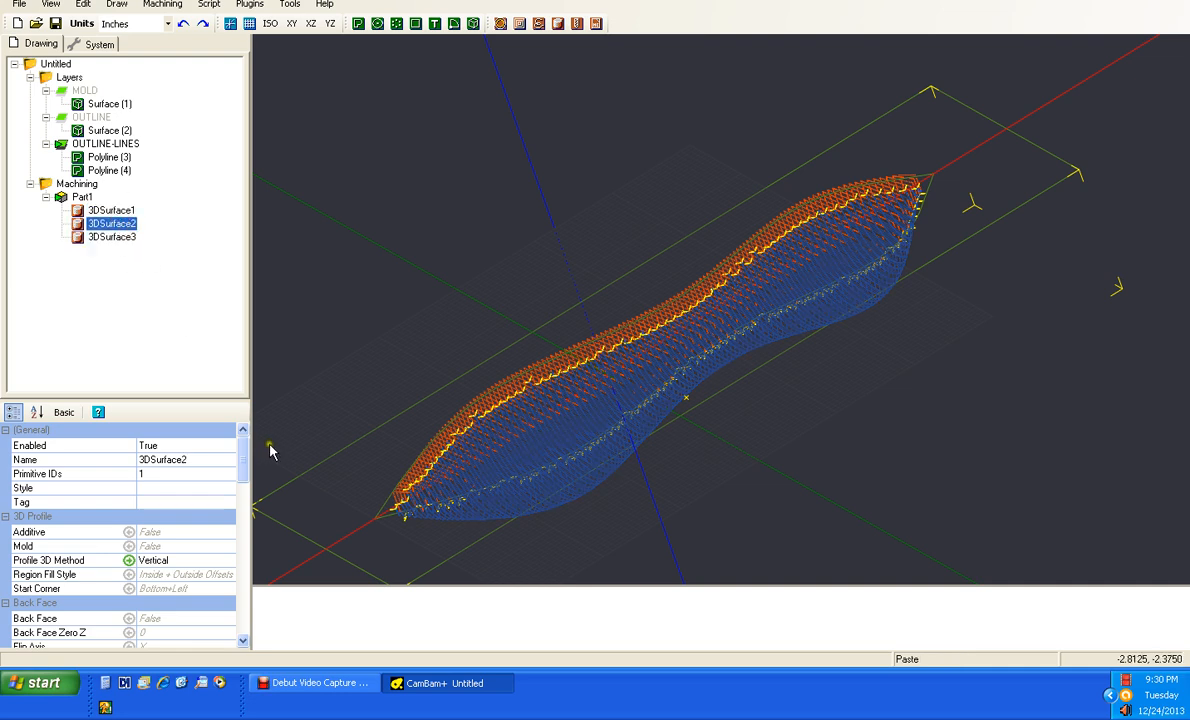
pyautogui.moveTo(241, 455); pyautogui.dragTo(240, 487)
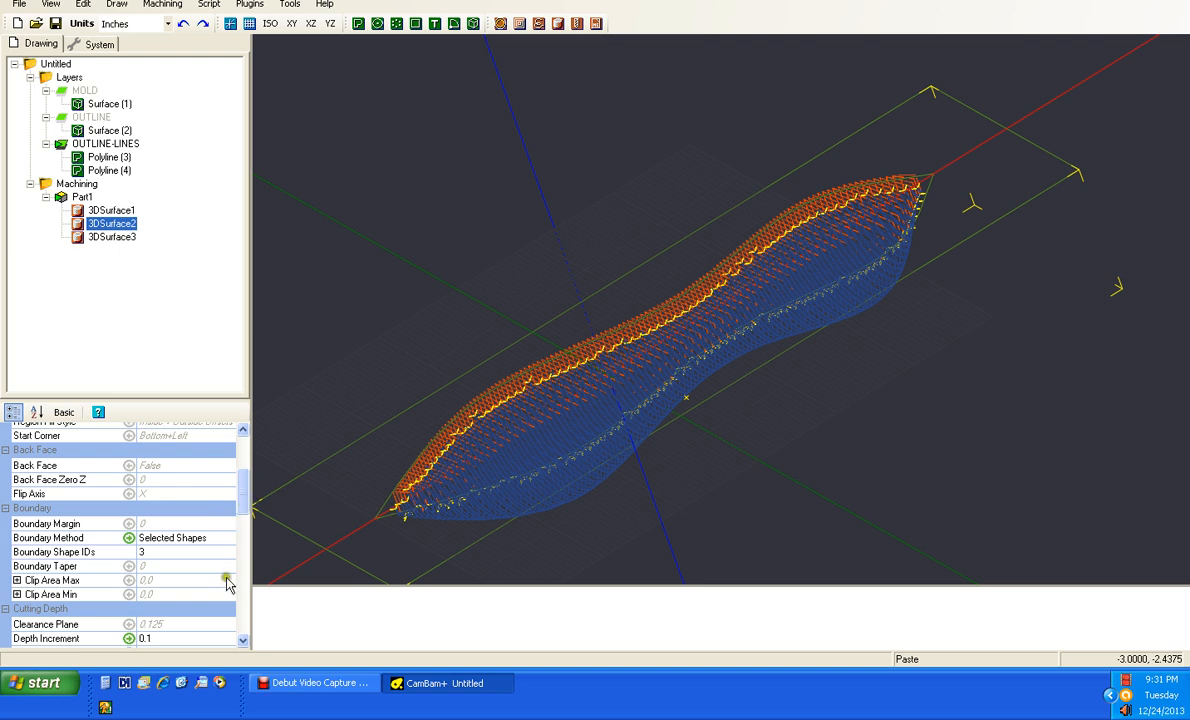
pyautogui.click(160, 639)
pyautogui.click(116, 638)
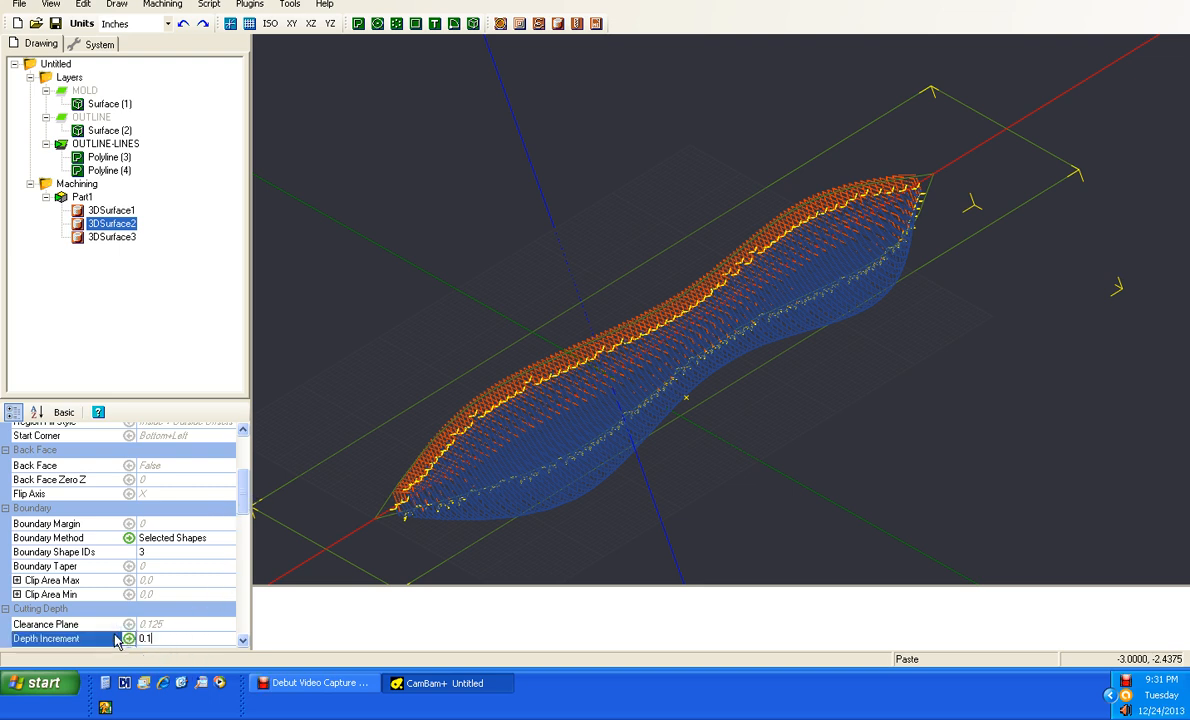
pyautogui.press('BackSpace')
# Step: Set the second 3D surface operation's resolution and stepover both to 0.05
pyautogui.moveTo(241, 500); pyautogui.dragTo(248, 606)
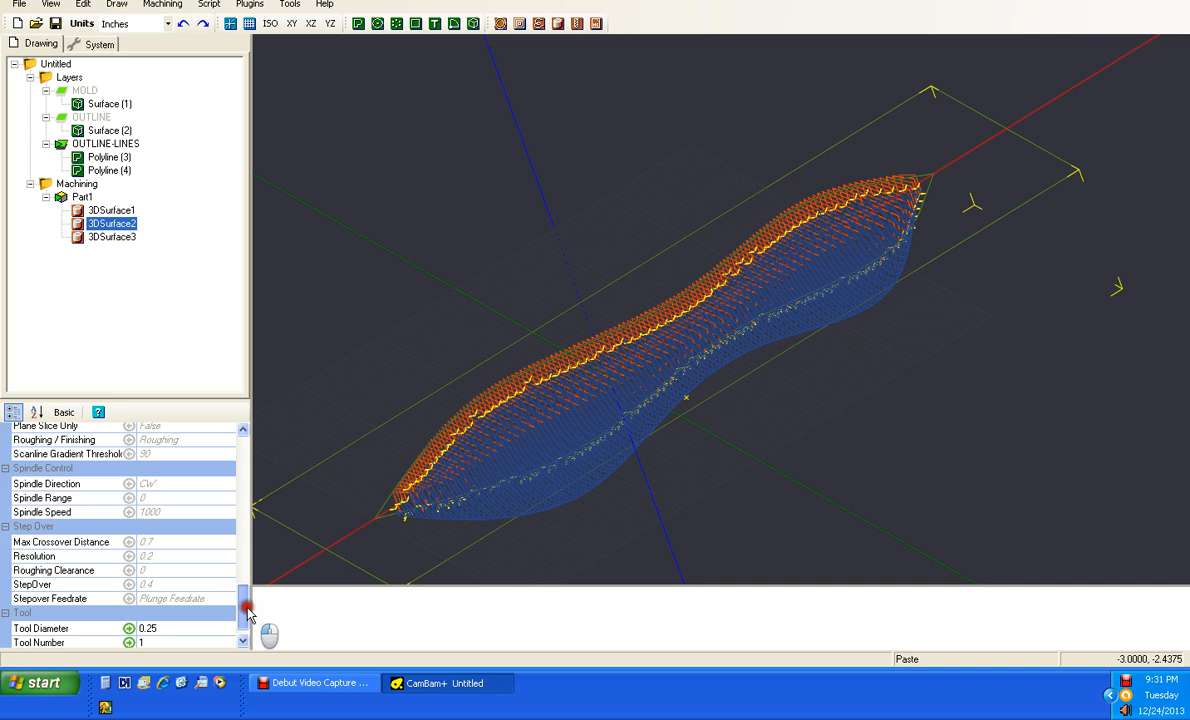
pyautogui.click(185, 556)
pyautogui.write('0.')
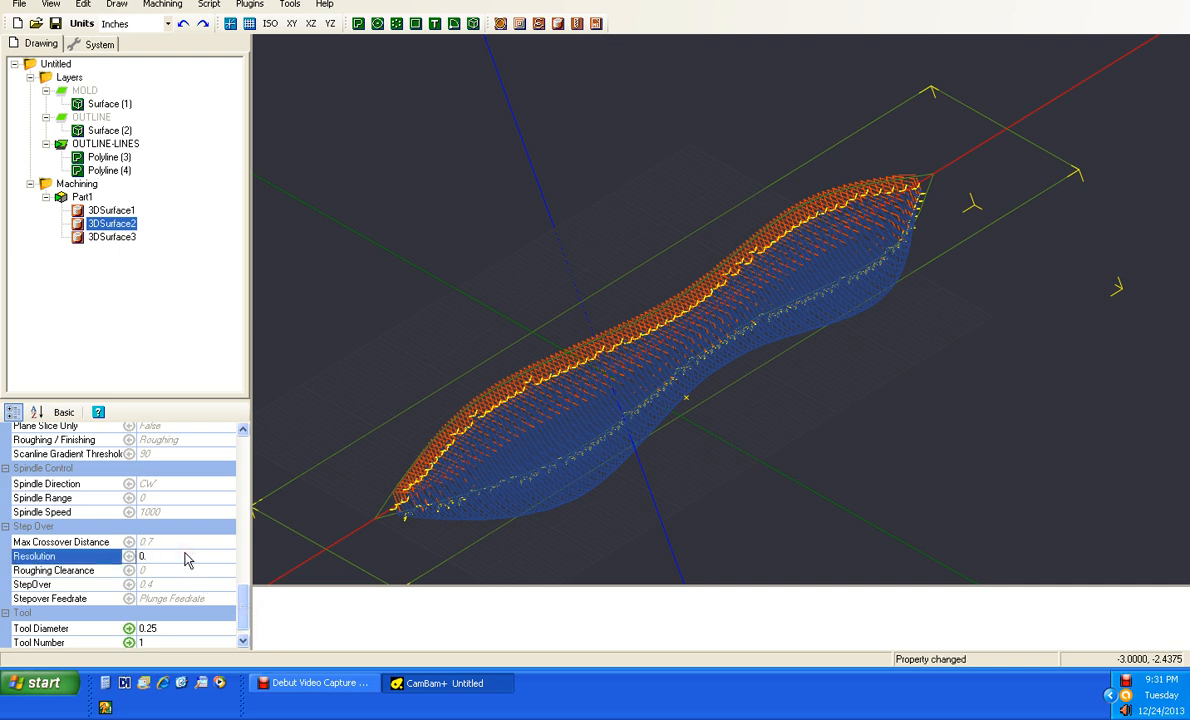
pyautogui.write('05')
pyautogui.click(170, 584)
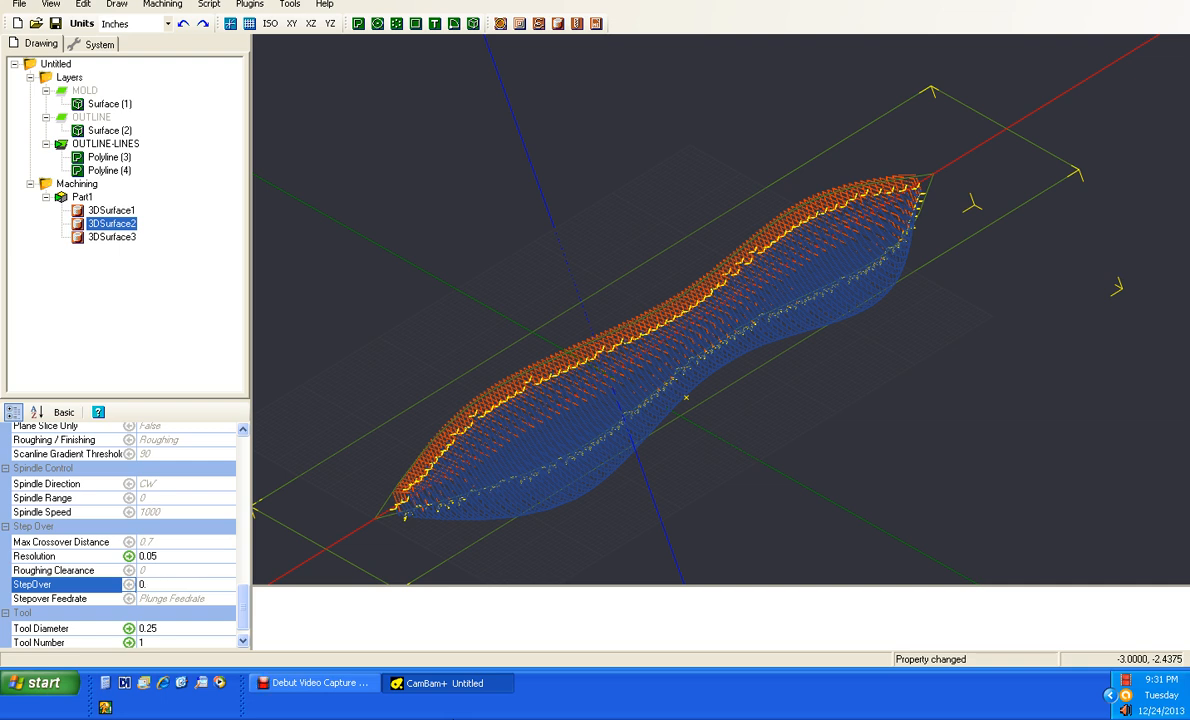
pyautogui.press('Tab')
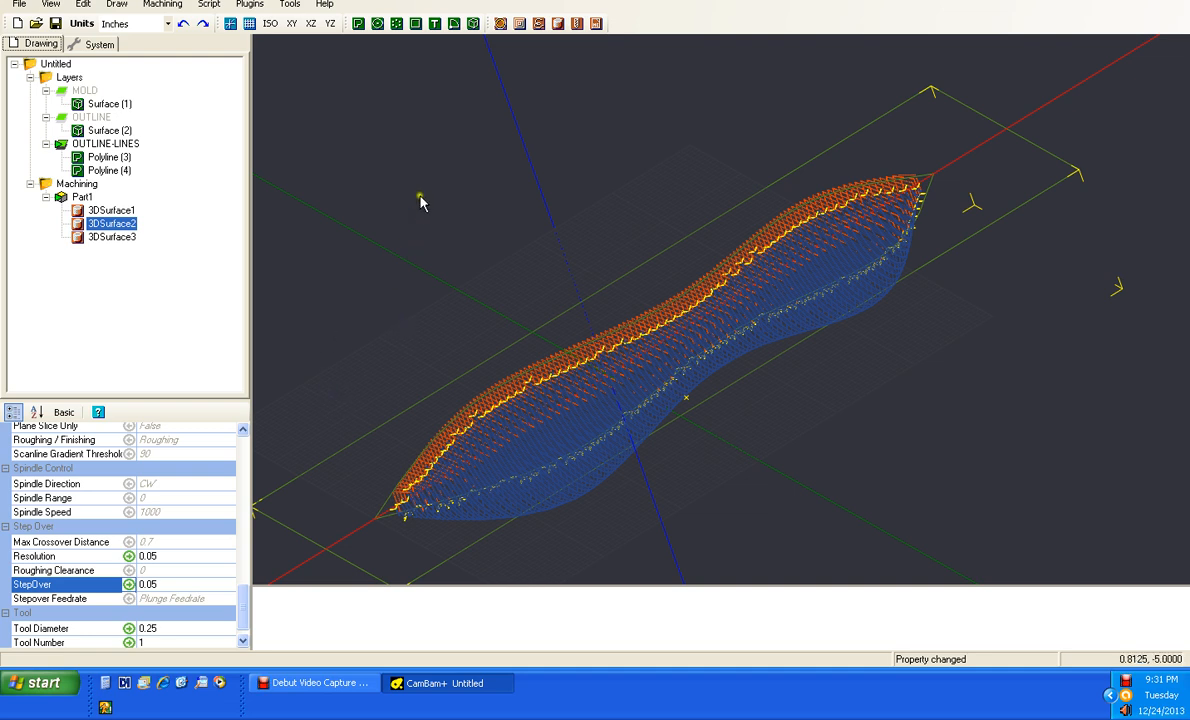
# Step: Disable the first 3D surface operation and regenerate the toolpaths
pyautogui.click(116, 211)
pyautogui.press('space')
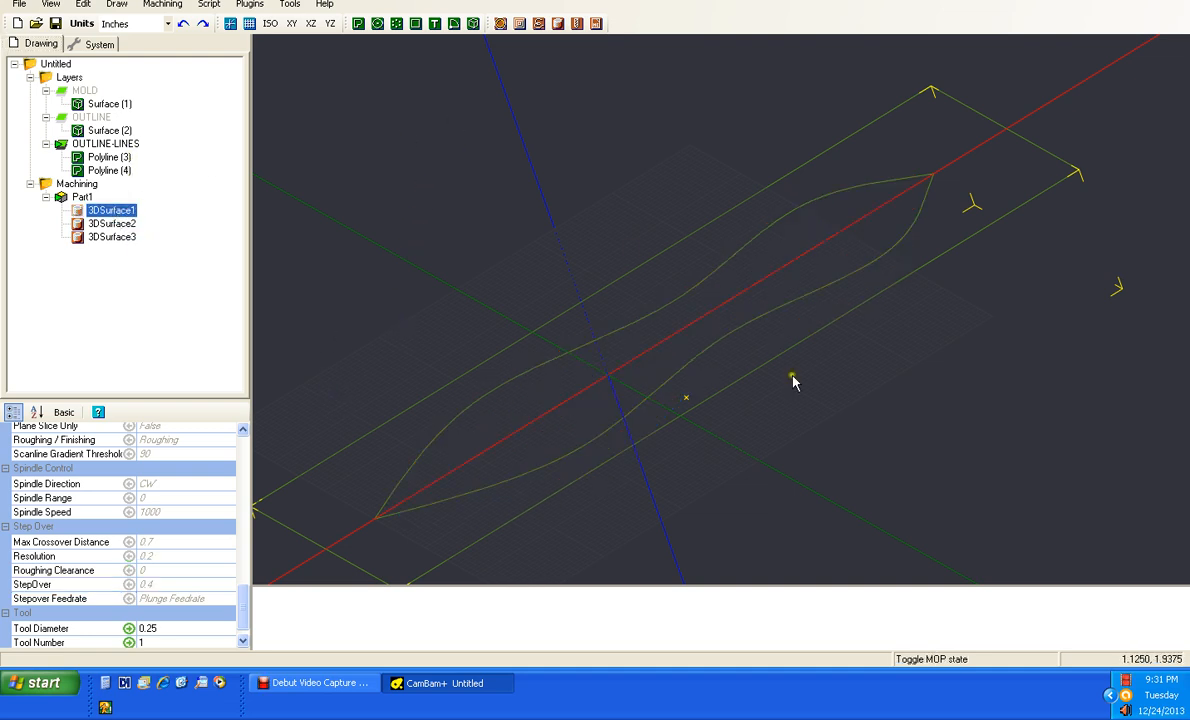
pyautogui.hotkey('ctrl', 'r')
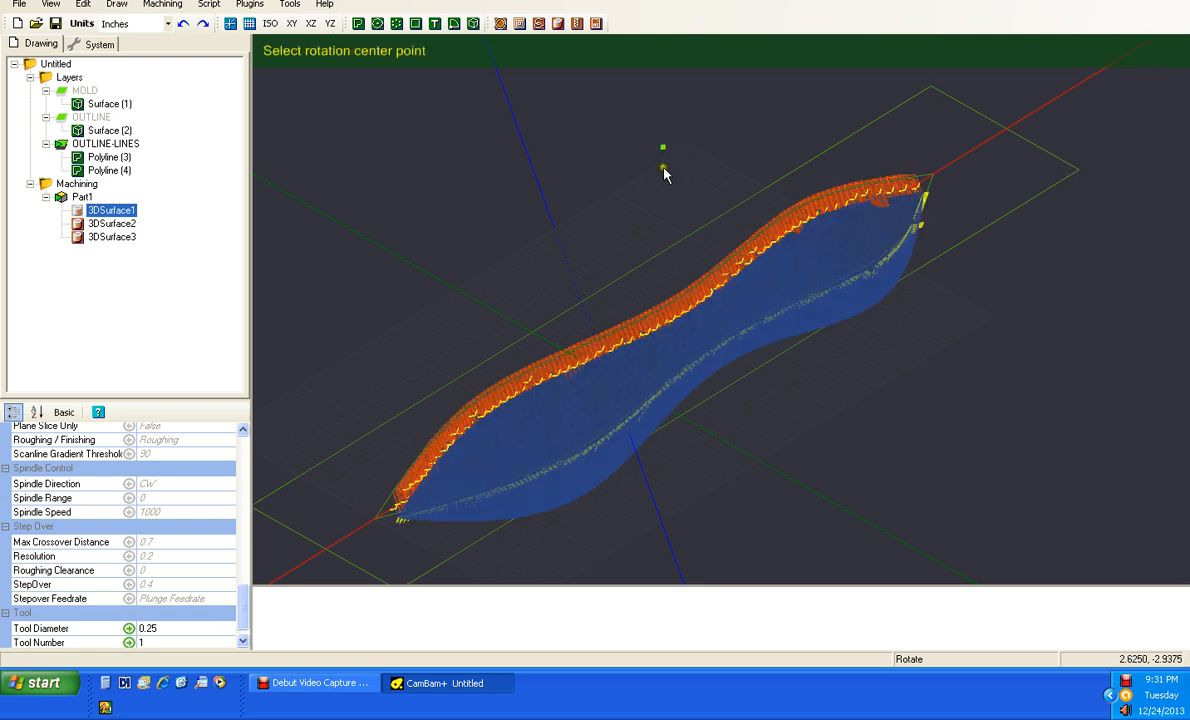
pyautogui.click(665, 175)
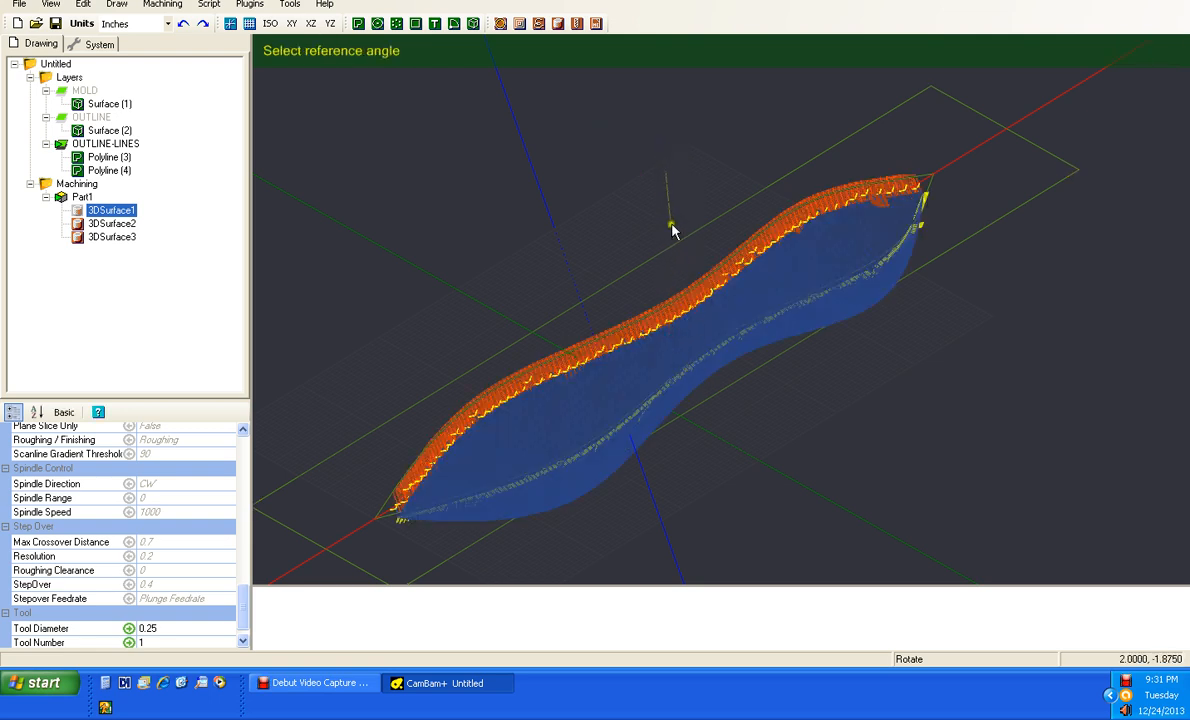
pyautogui.click(548, 189)
pyautogui.press('Escape')
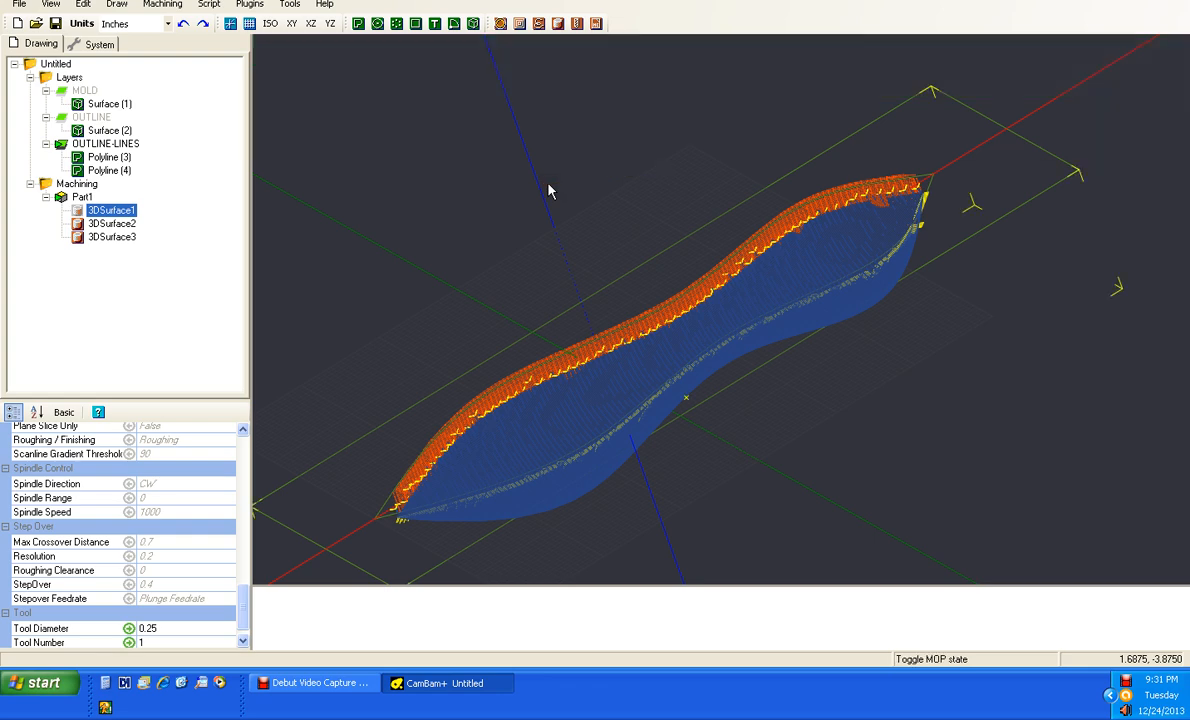
# Step: Delete the third 3D surface operation and paste a copy of the second one in its place
pyautogui.keyDown('alt'); pyautogui.moveTo(548, 184); pyautogui.dragTo(310, 200); pyautogui.keyUp('alt')
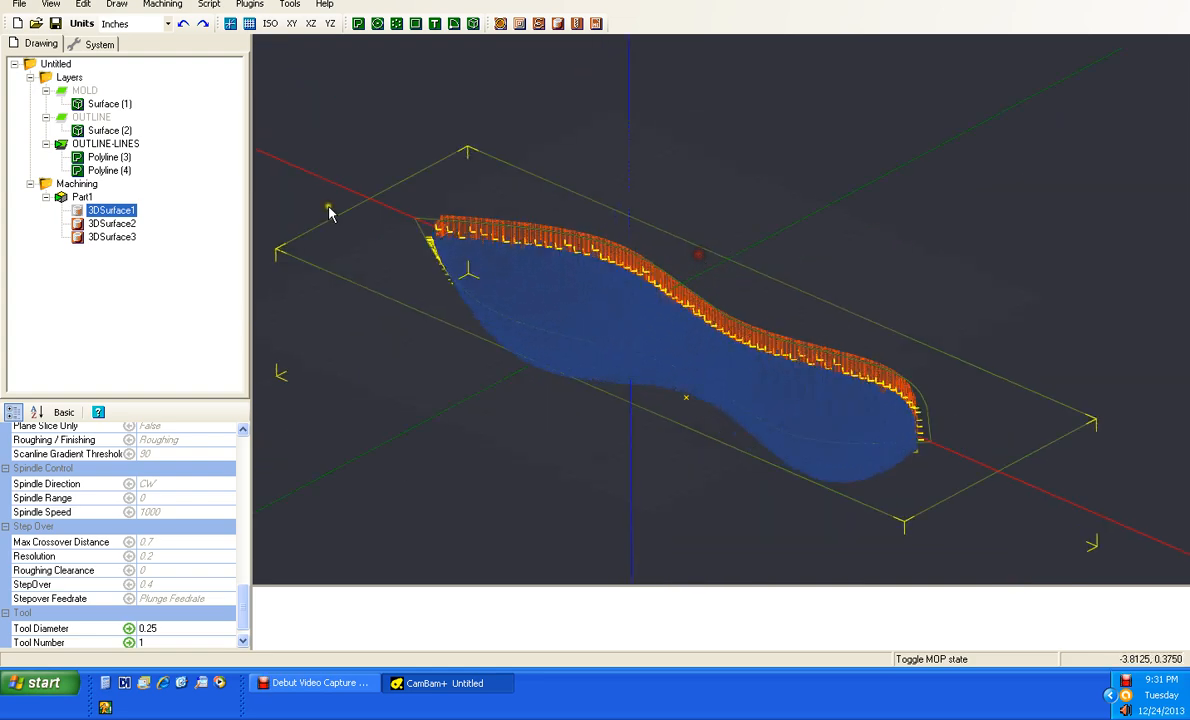
pyautogui.click(124, 242)
pyautogui.rightClick(124, 240)
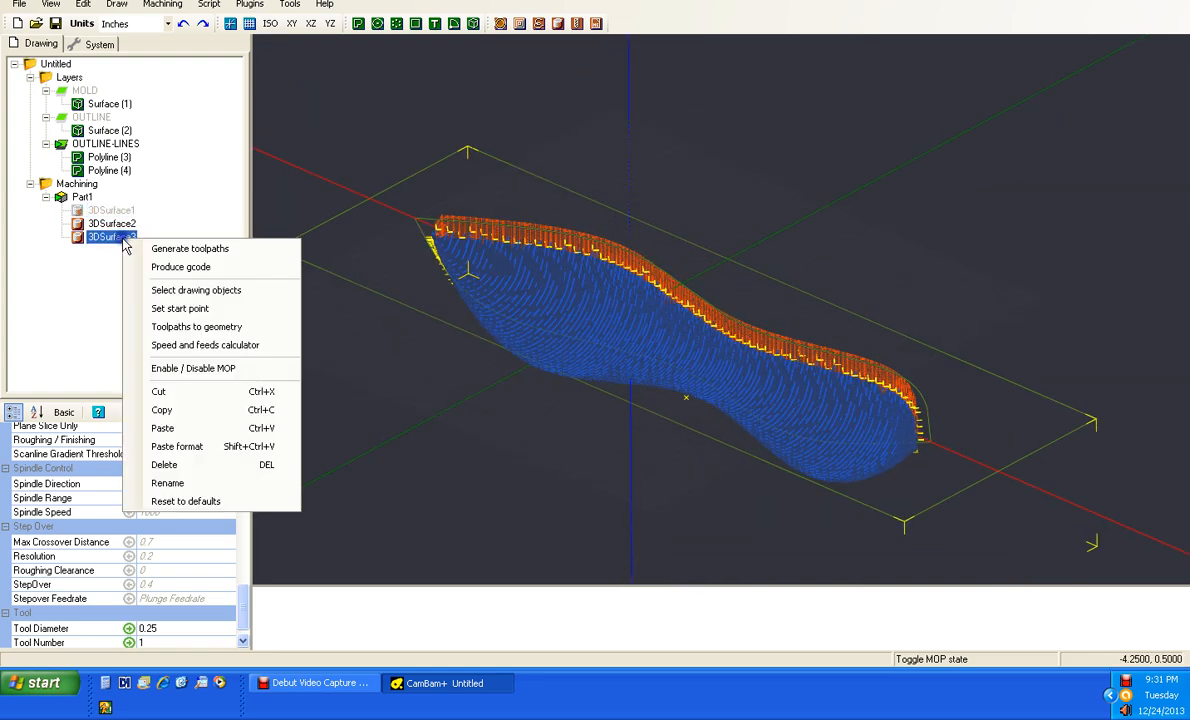
pyautogui.click(166, 465)
pyautogui.click(569, 367)
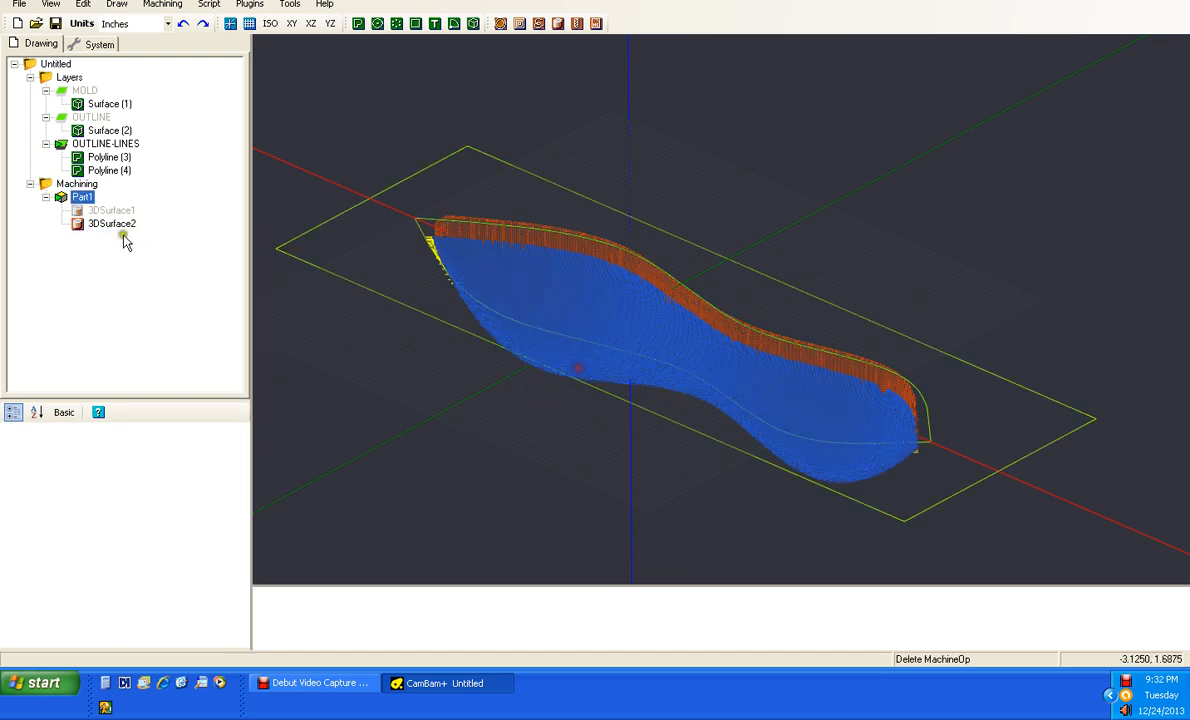
pyautogui.click(112, 224)
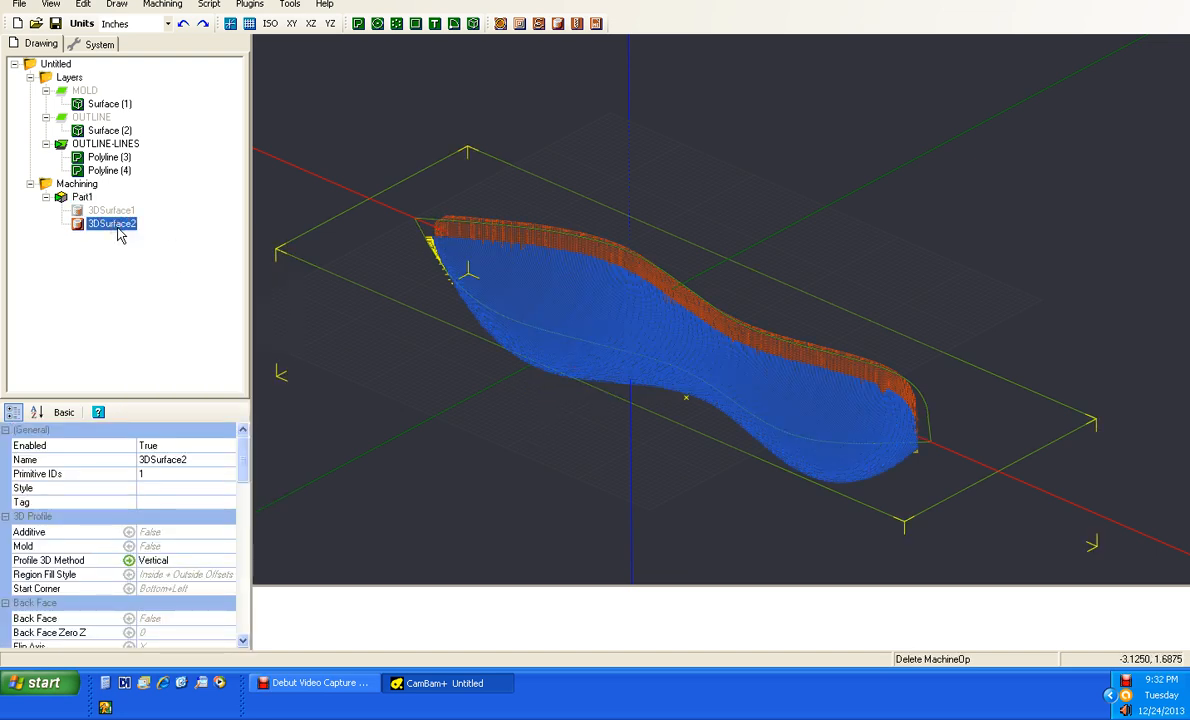
pyautogui.hotkey('ctrl', 'v')
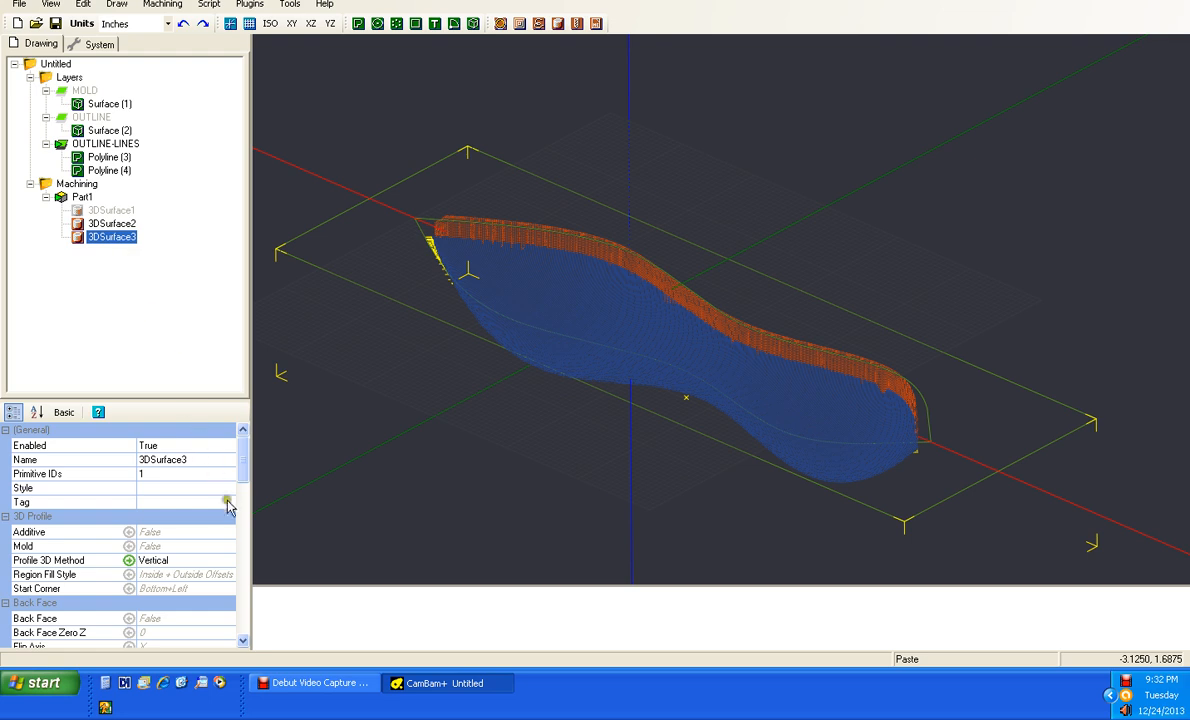
# Step: Change the third 3D surface operation's Profile 3D Method to Horizontal and regenerate the toolpaths
pyautogui.click(218, 565)
pyautogui.click(239, 563)
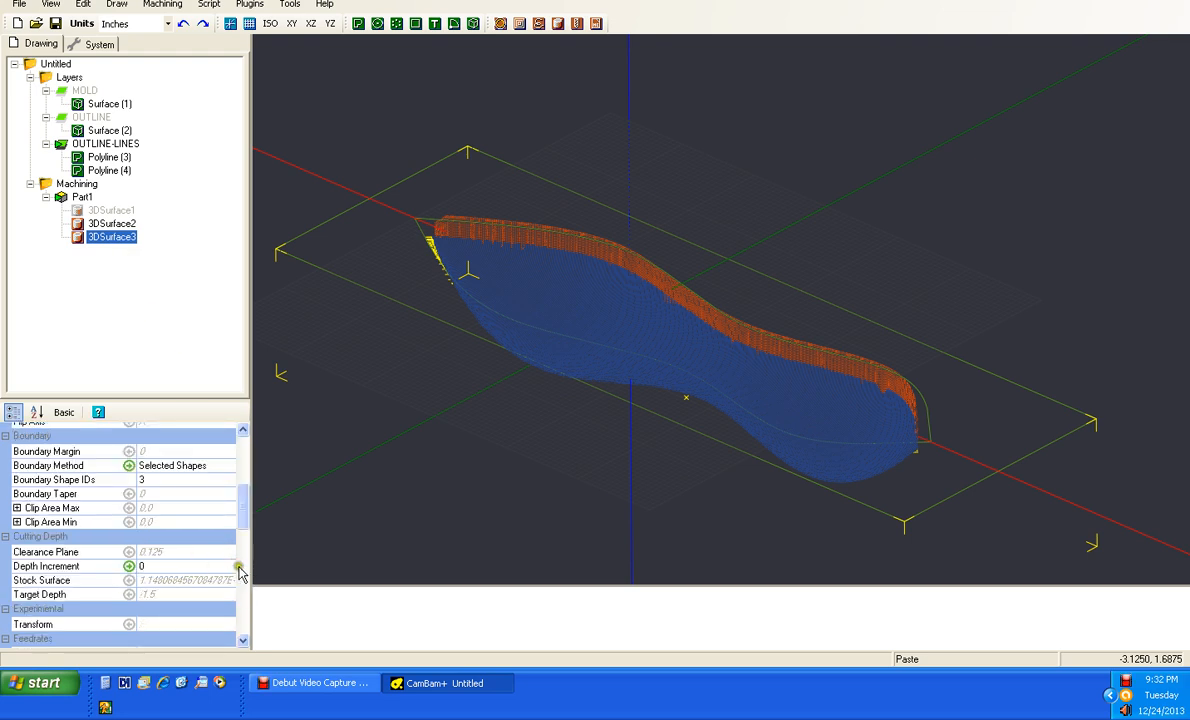
pyautogui.moveTo(240, 509)
pyautogui.mouseDown()
pyautogui.moveTo(240, 466)
pyautogui.moveTo(240, 485)
pyautogui.mouseUp()
pyautogui.click(228, 504)
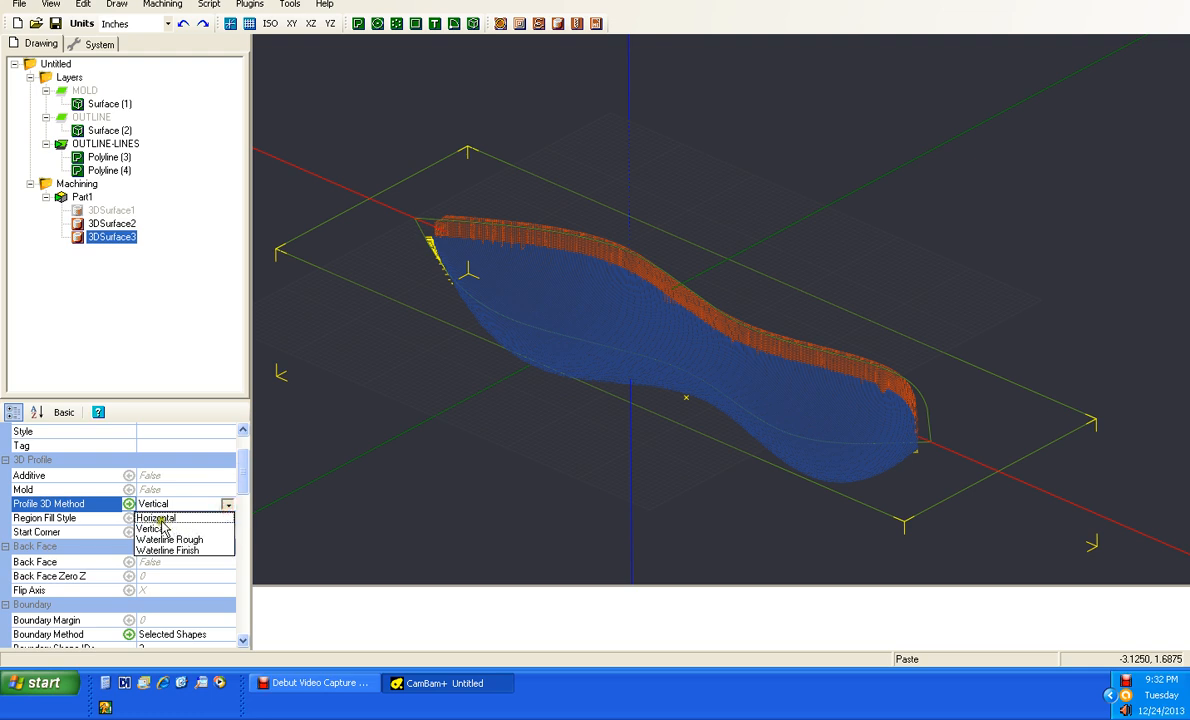
pyautogui.click(158, 518)
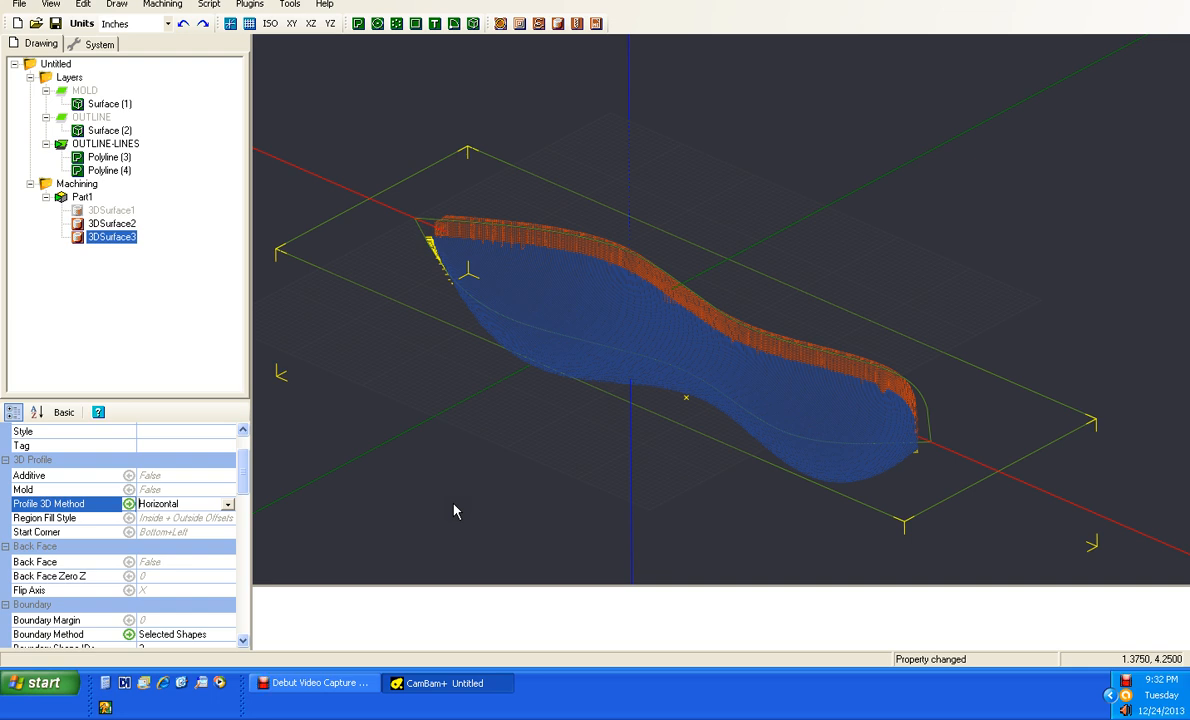
pyautogui.hotkey('ctrl', 't')
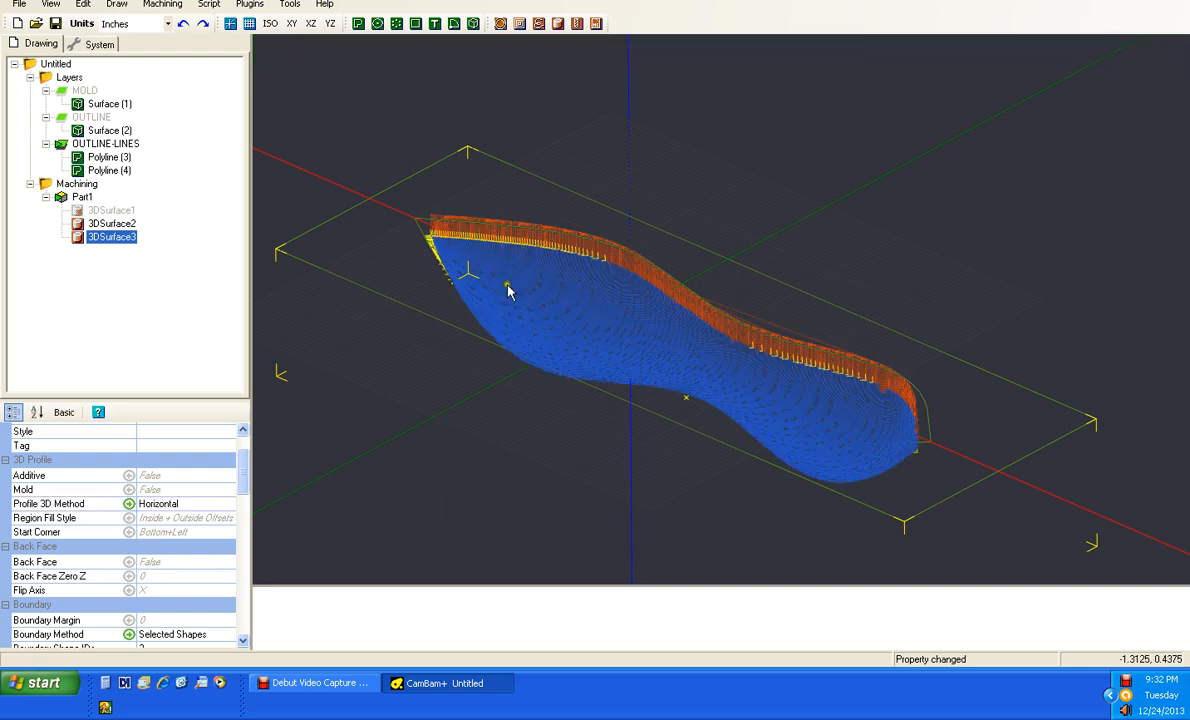
# Step: Compare the vertical and horizontal toolpaths by enabling the second and third 3D surface operations one at a time, ending with only the third enabled
pyautogui.click(105, 222)
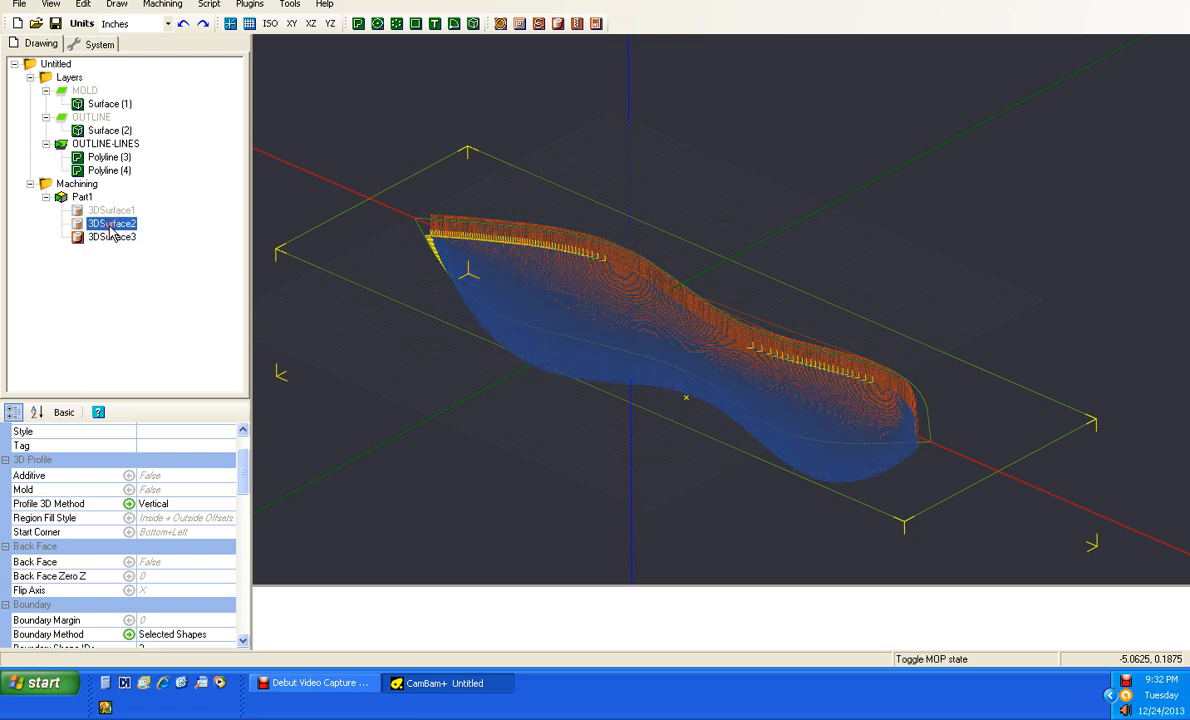
pyautogui.click(111, 243)
pyautogui.click(111, 242)
pyautogui.press('space')
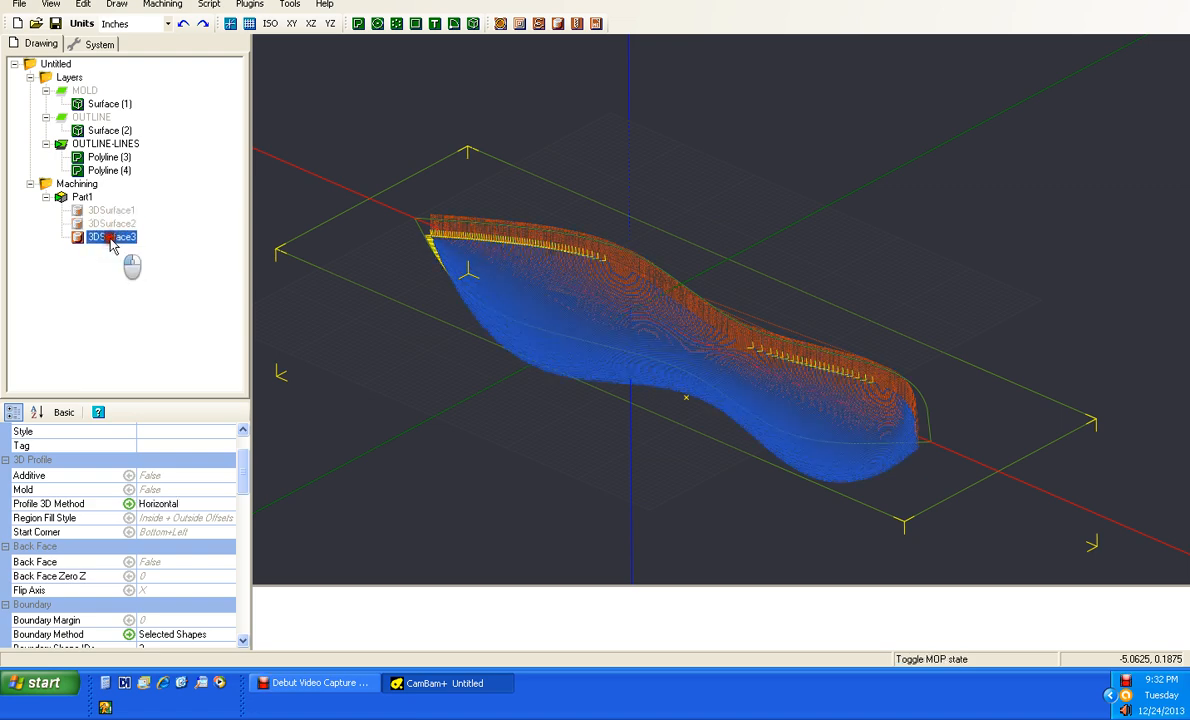
pyautogui.keyDown('alt'); pyautogui.moveTo(637, 190); pyautogui.dragTo(546, 219); pyautogui.keyUp('alt')
pyautogui.click(112, 224)
pyautogui.press('space')
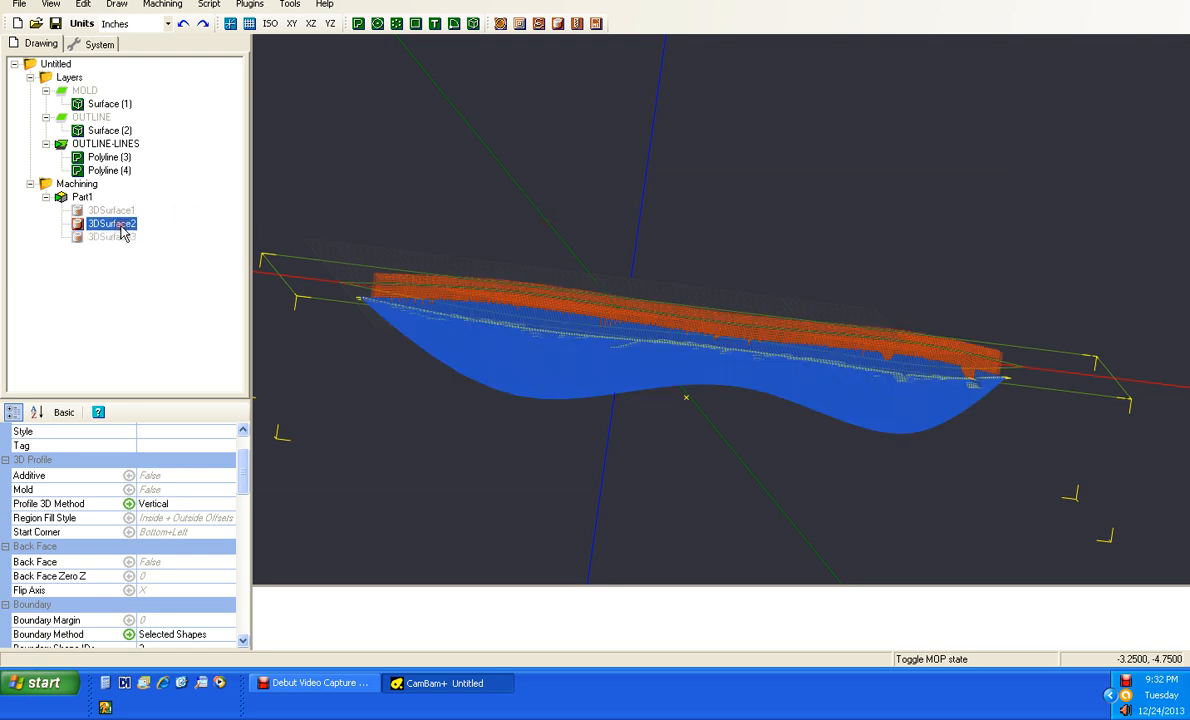
pyautogui.press('space')
pyautogui.press('space')
pyautogui.press('space')
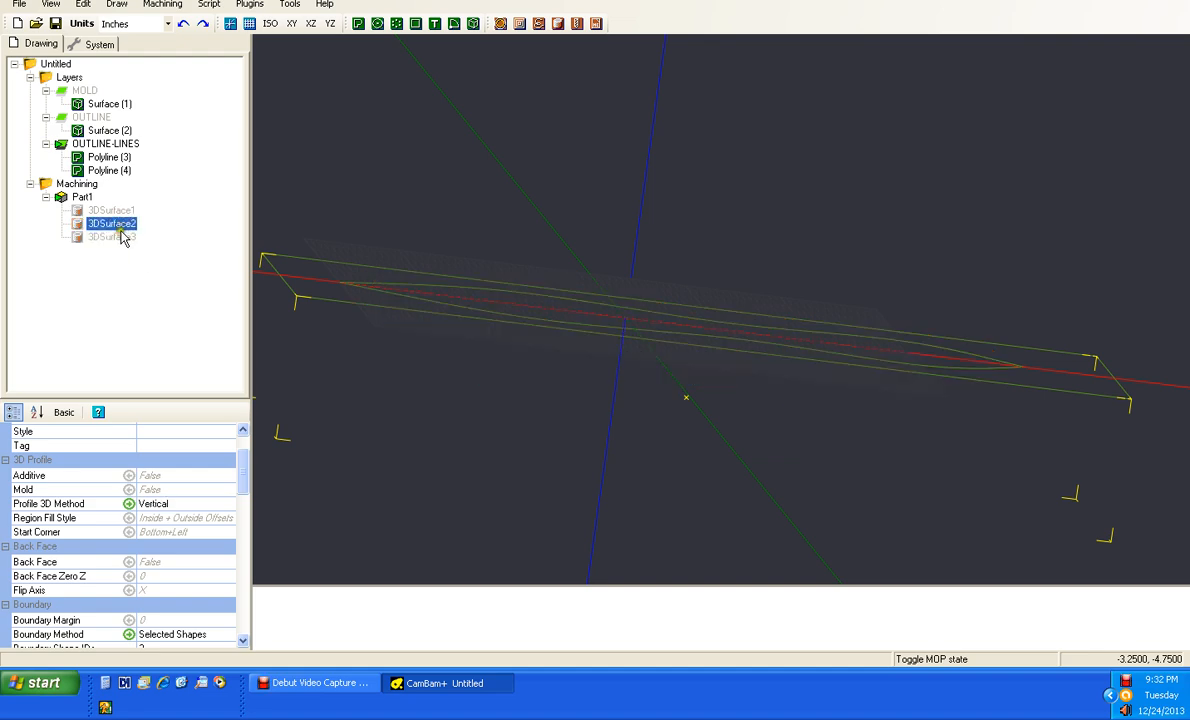
pyautogui.click(121, 237)
pyautogui.press('space')
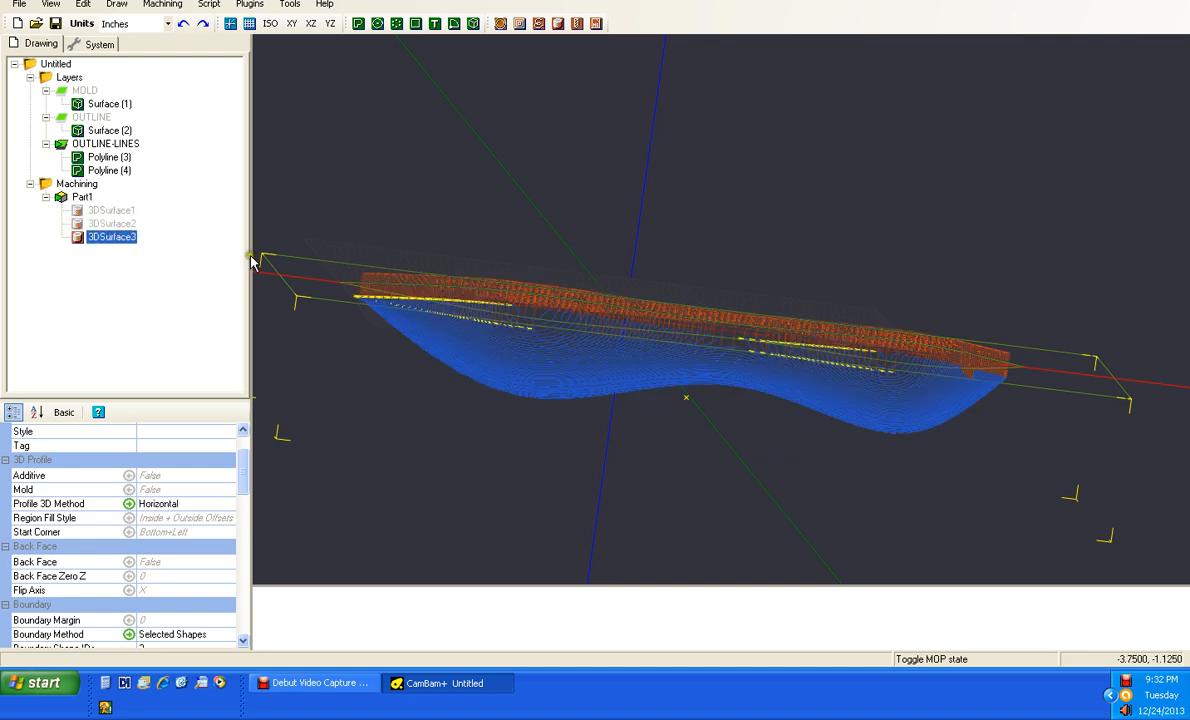
pyautogui.keyDown('alt'); pyautogui.moveTo(405, 247); pyautogui.dragTo(433, 359); pyautogui.keyUp('alt')
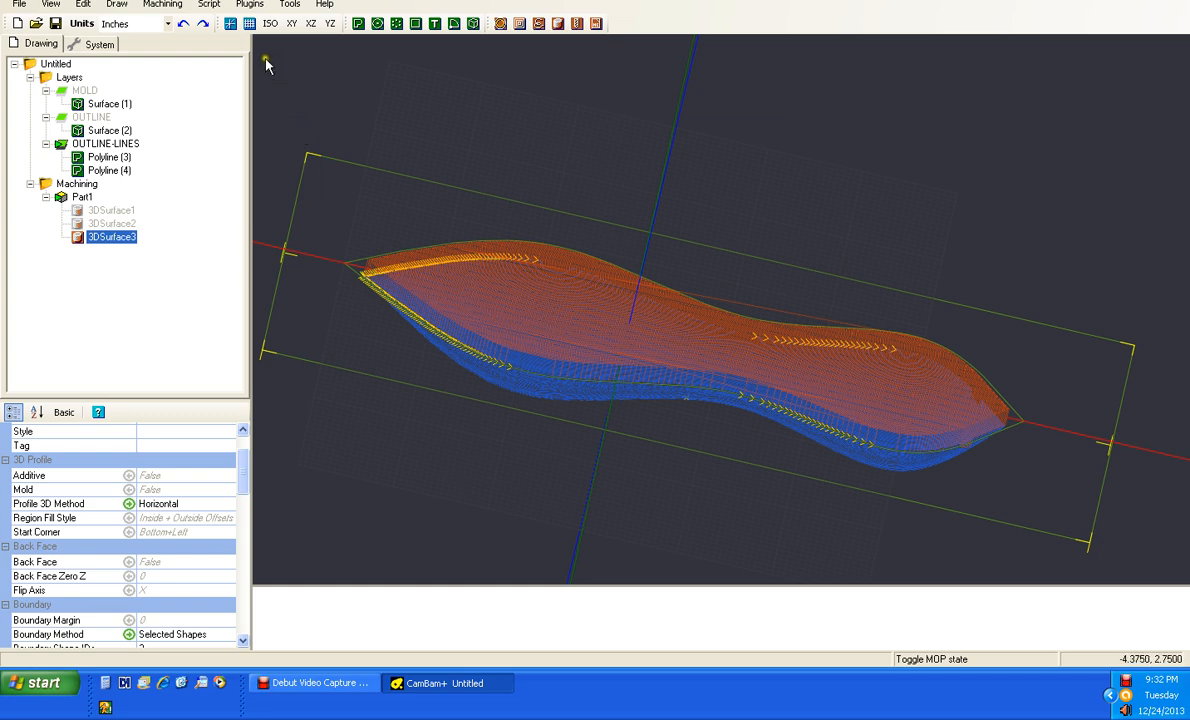
# Step: Hide the rapid moves and the direction arrows in the drawing view
pyautogui.click(55, 5)
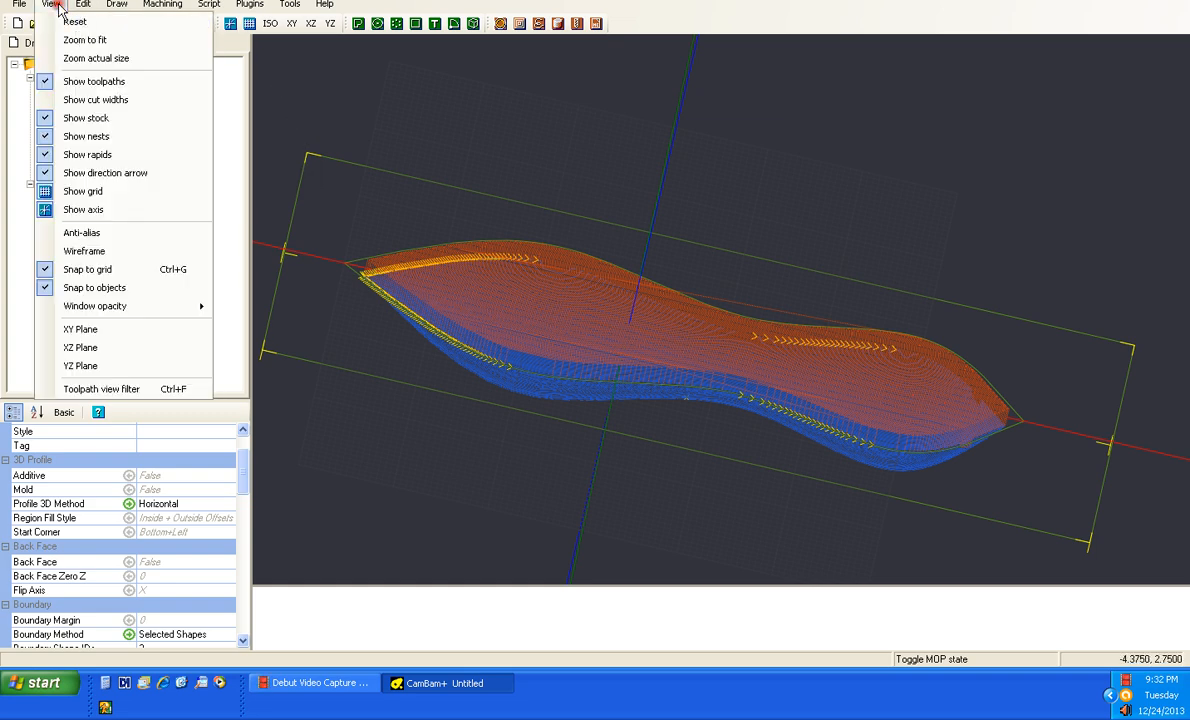
pyautogui.click(103, 154)
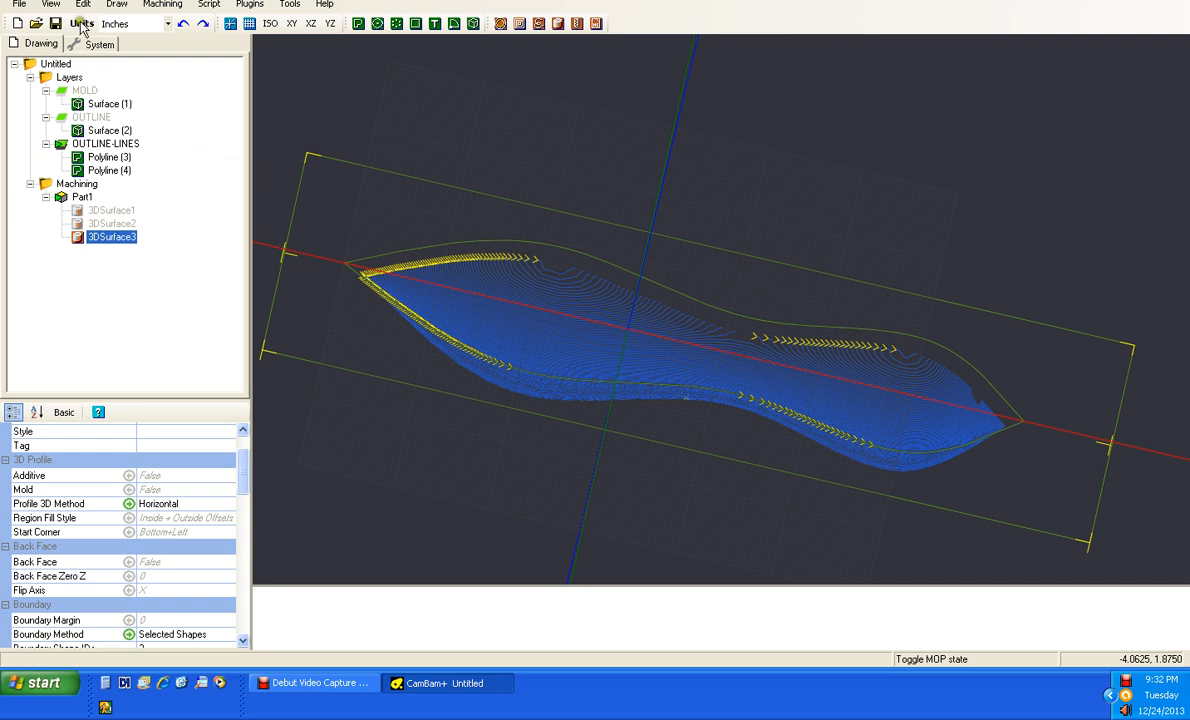
pyautogui.click(49, 5)
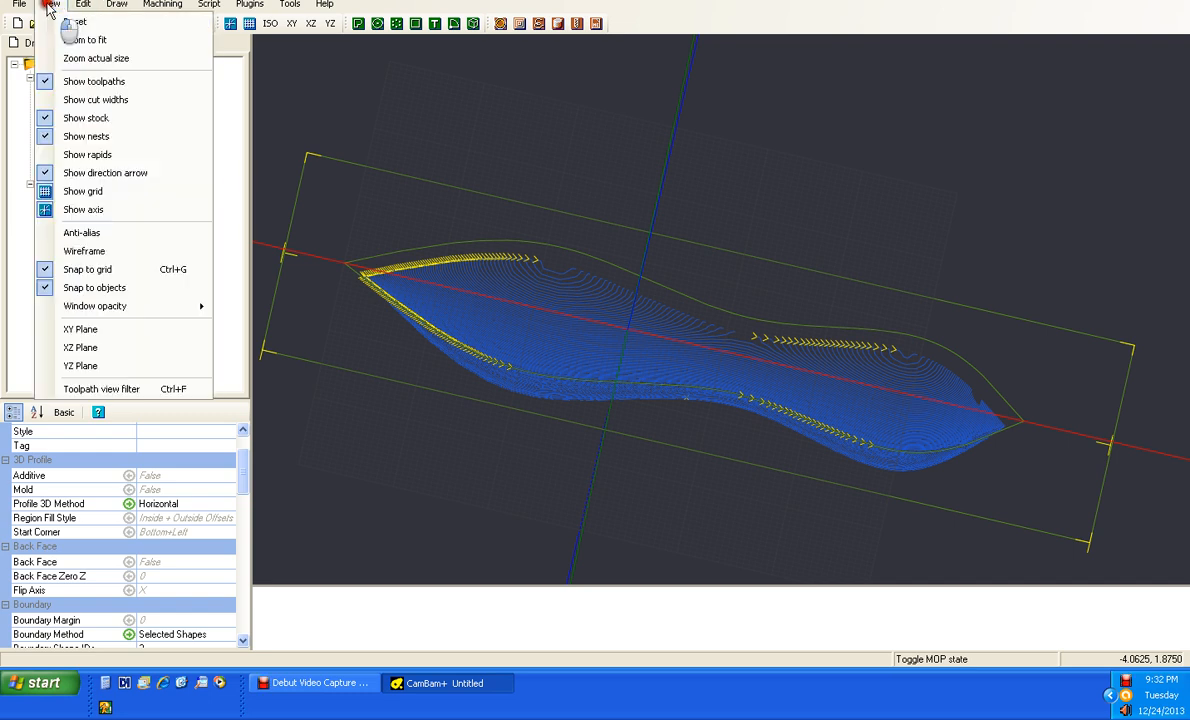
pyautogui.click(100, 176)
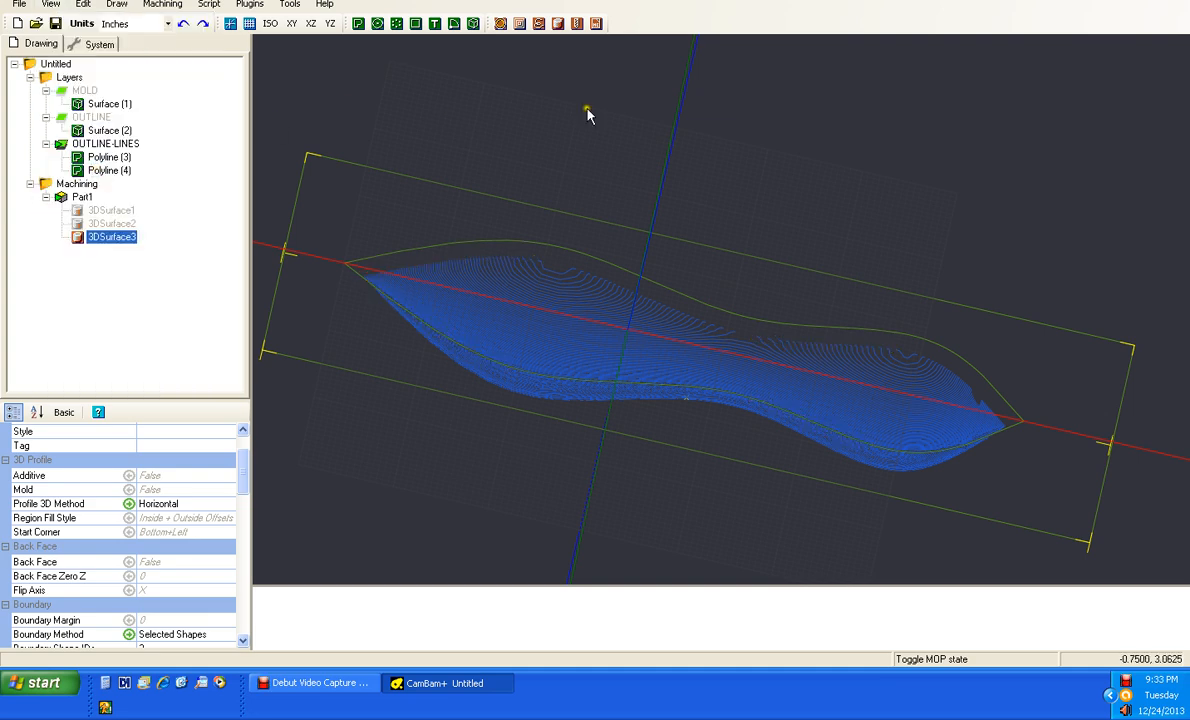
# Step: Examine the third operation's horizontal passes up close and from the side, checking their spacing and coverage inside the outline
pyautogui.keyDown('alt'); pyautogui.moveTo(653, 210); pyautogui.dragTo(664, 303); pyautogui.keyUp('alt')
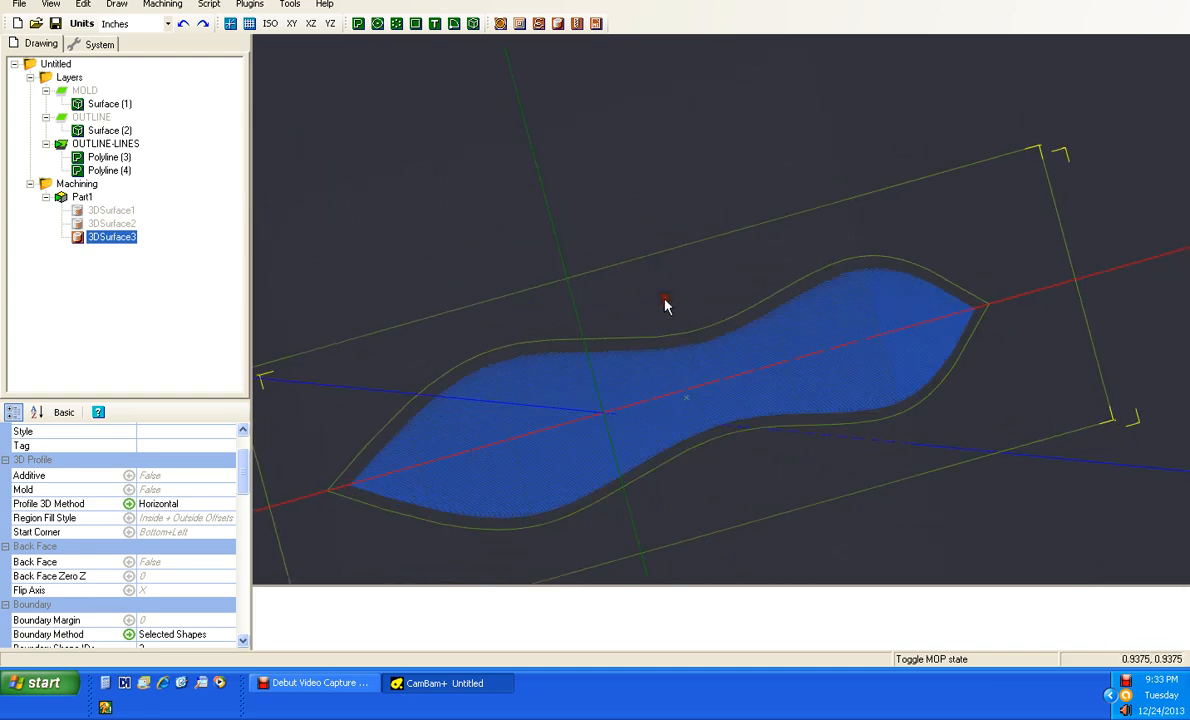
pyautogui.scroll(4, 664, 303)
pyautogui.scroll(5, 666, 306)
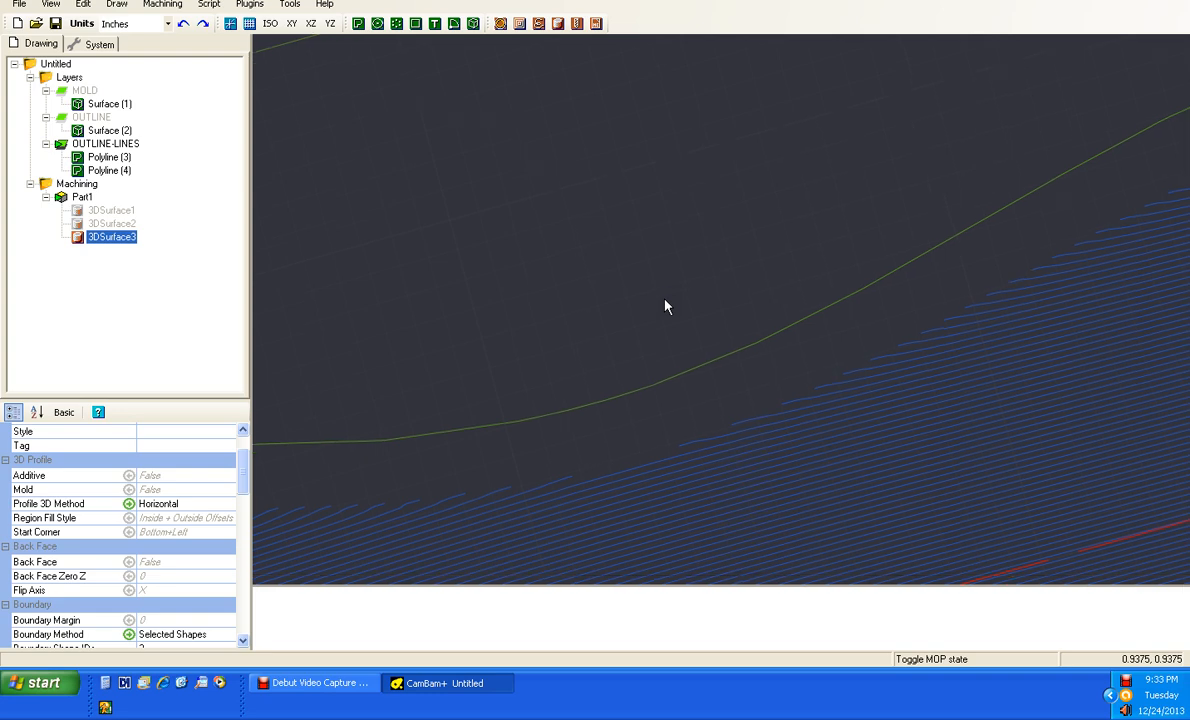
pyautogui.press('Down')
pyautogui.press('Down')
pyautogui.press('Down')
pyautogui.press('Down')
pyautogui.press('Down')
pyautogui.press('Down')
pyautogui.press('Down')
pyautogui.press('Down')
pyautogui.press('Down')
pyautogui.press('Down')
pyautogui.press('Down')
pyautogui.press('Down')
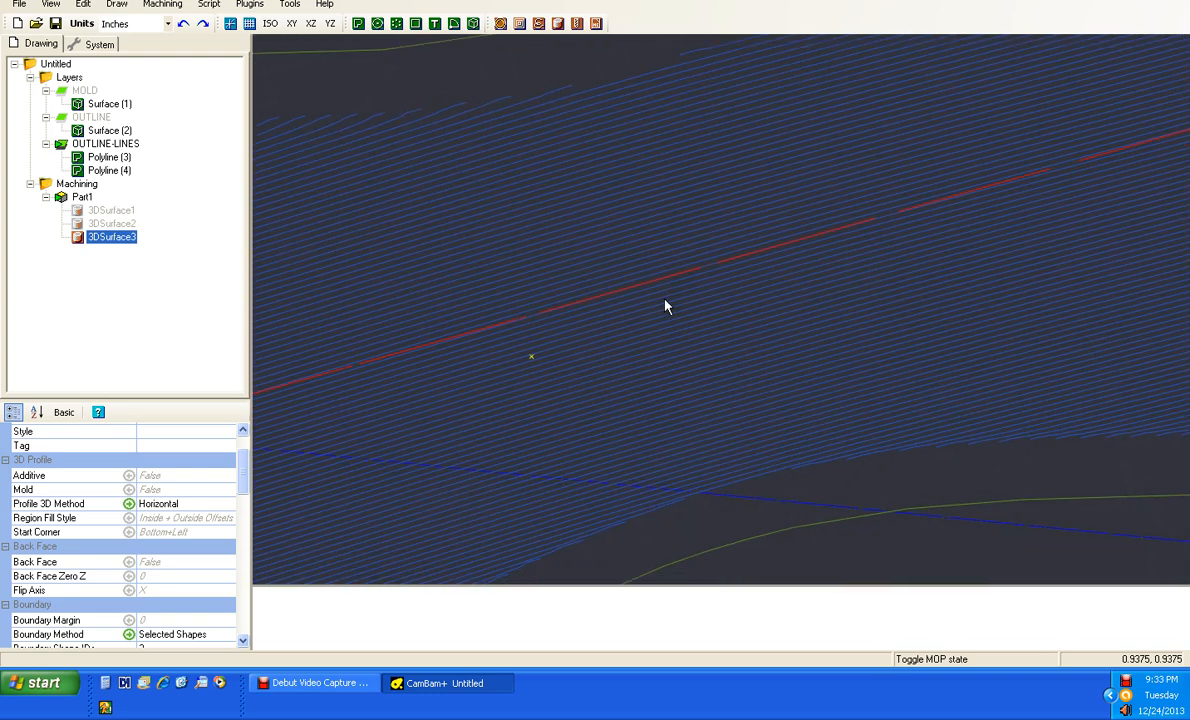
pyautogui.keyDown('alt'); pyautogui.moveTo(667, 390); pyautogui.dragTo(612, 236); pyautogui.keyUp('alt')
pyautogui.scroll(-6, 614, 242)
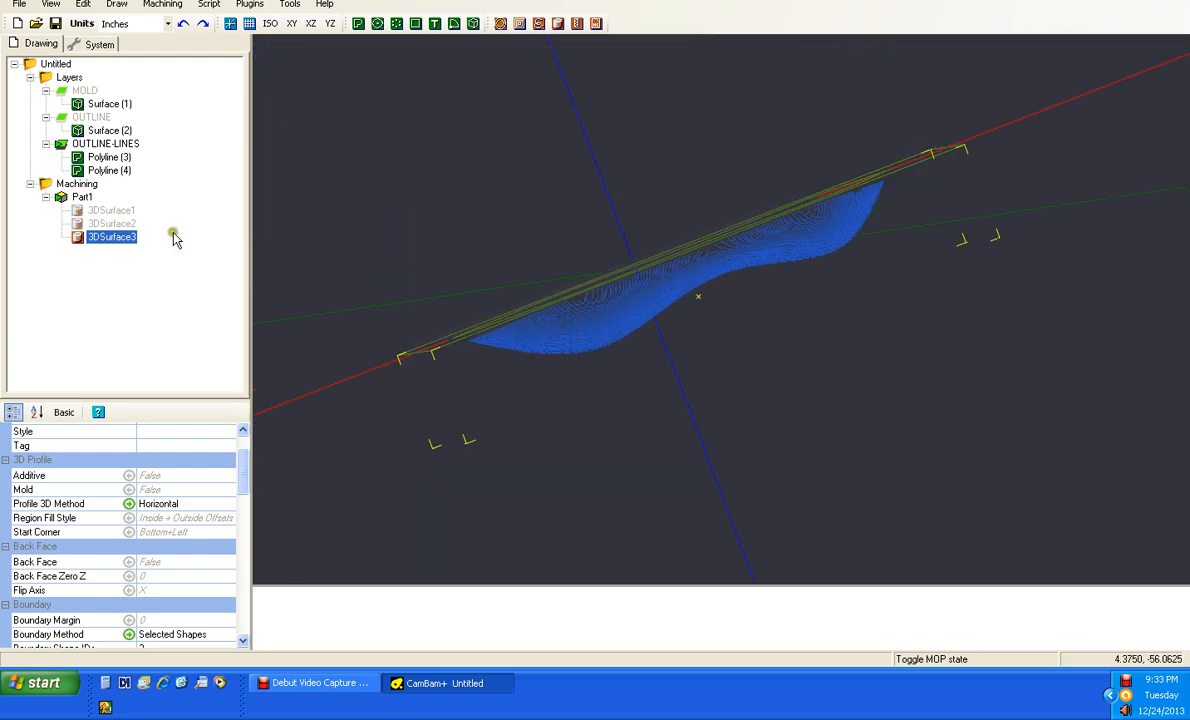
# Step: Enable the second 3D surface operation and disable the third to show only the vertical toolpaths
pyautogui.click(128, 224)
pyautogui.click(124, 236)
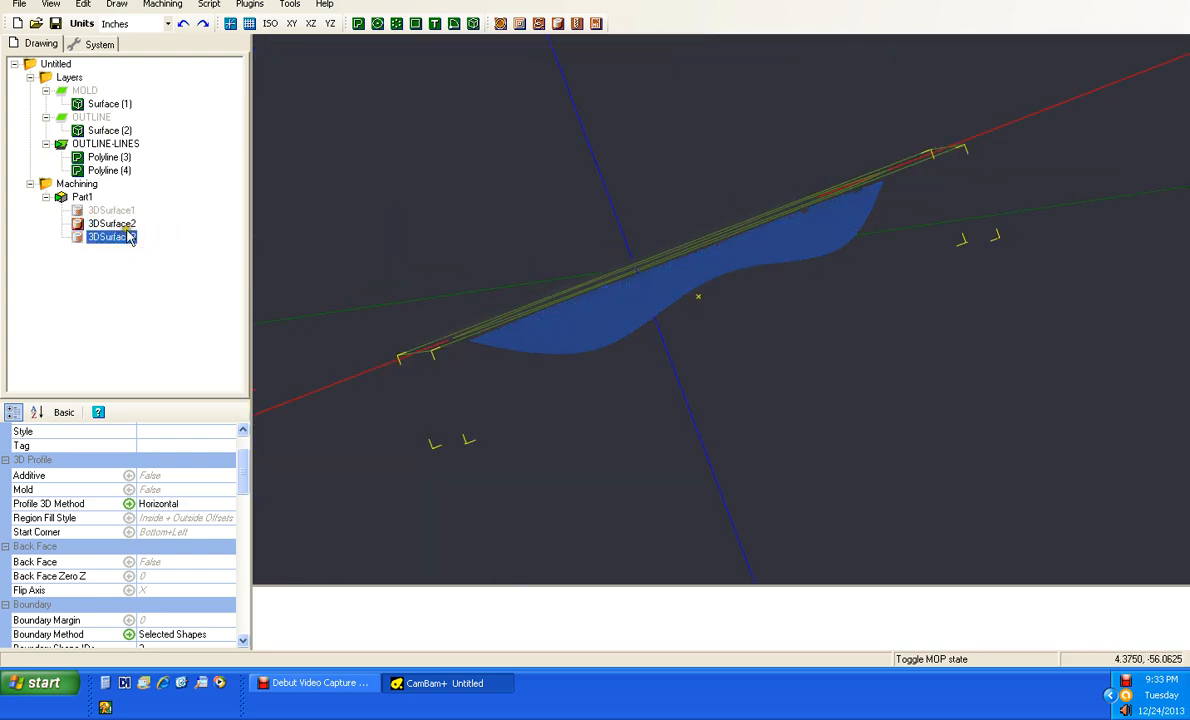
# Step: Enable the third 3D surface operation alongside the second and inspect the combined vertical and horizontal toolpaths from above and at an angle
pyautogui.keyDown('alt'); pyautogui.doubleClick(740, 300); pyautogui.keyUp('alt')
pyautogui.scroll(5, 740, 307)
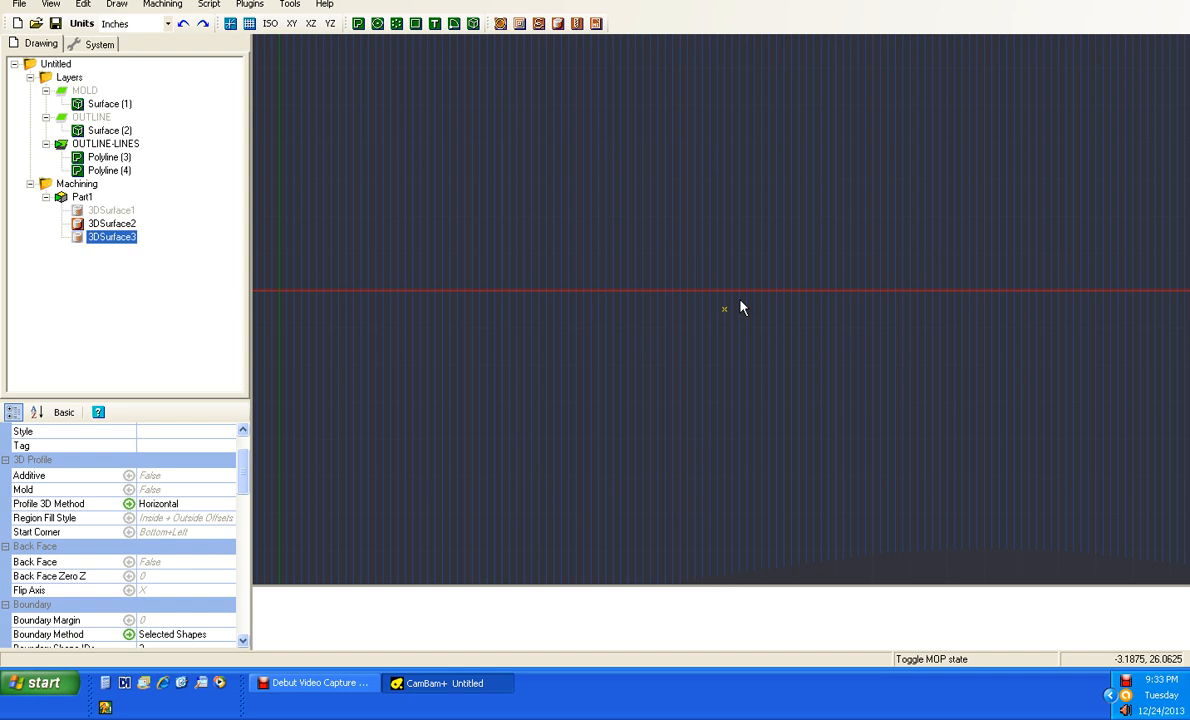
pyautogui.click(114, 237)
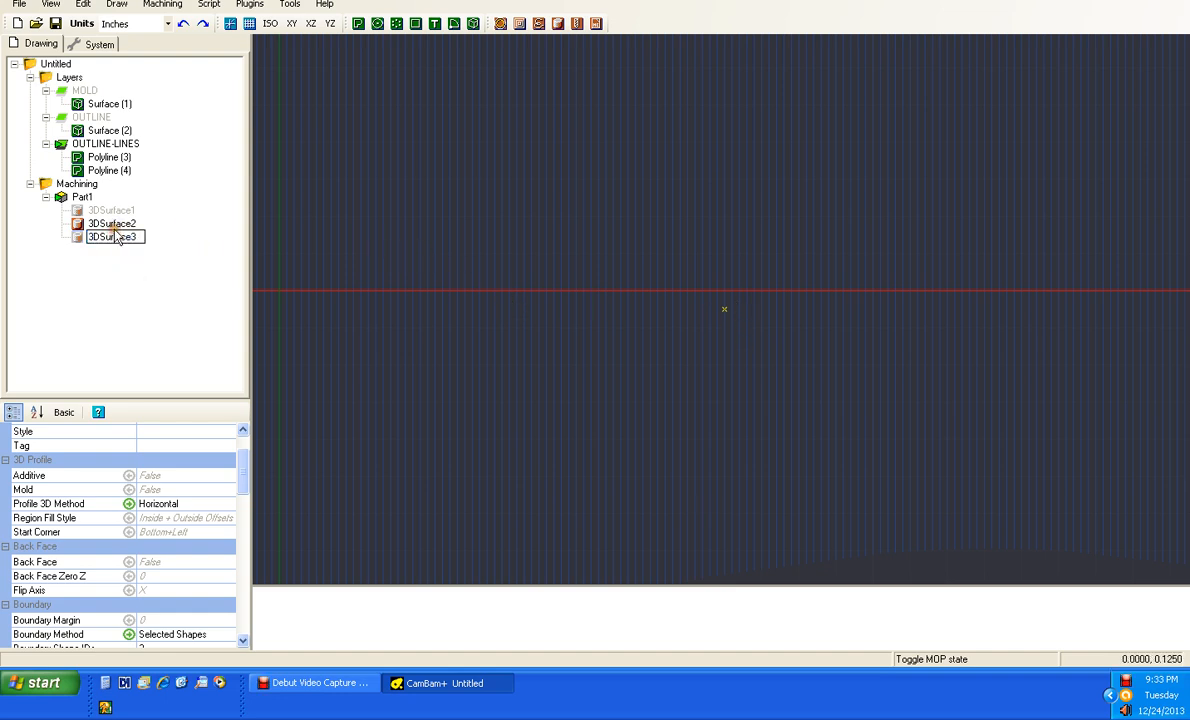
pyautogui.click(112, 210)
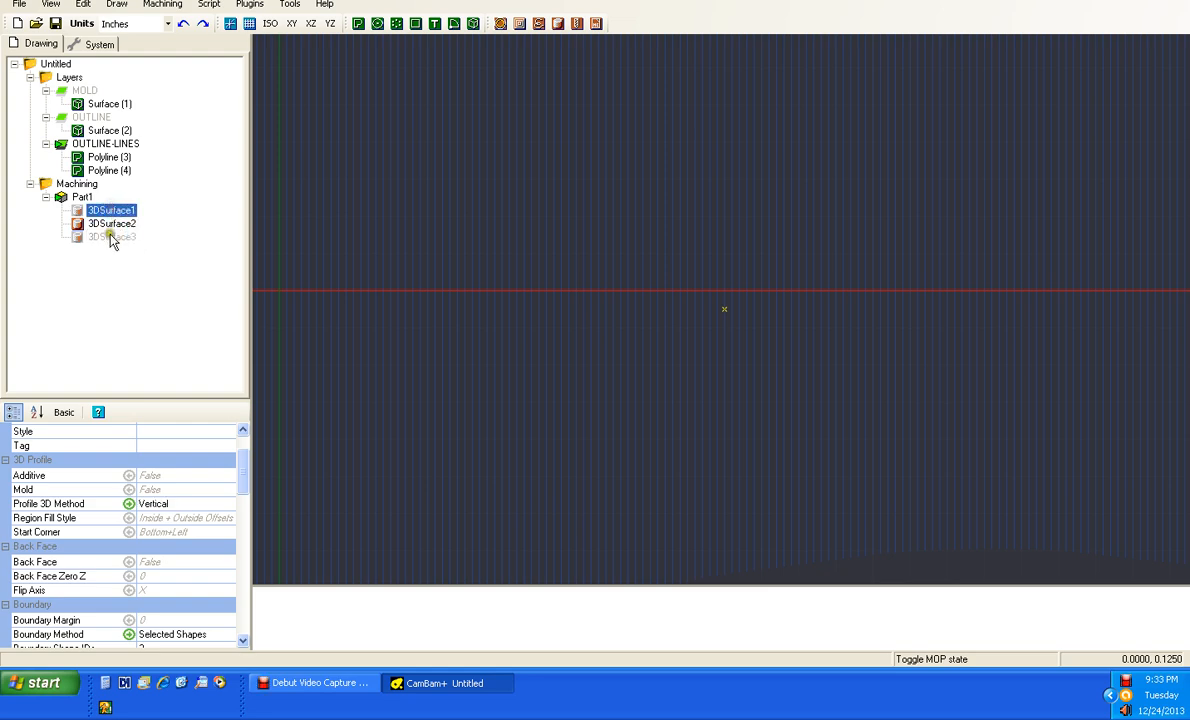
pyautogui.click(112, 238)
pyautogui.press('space')
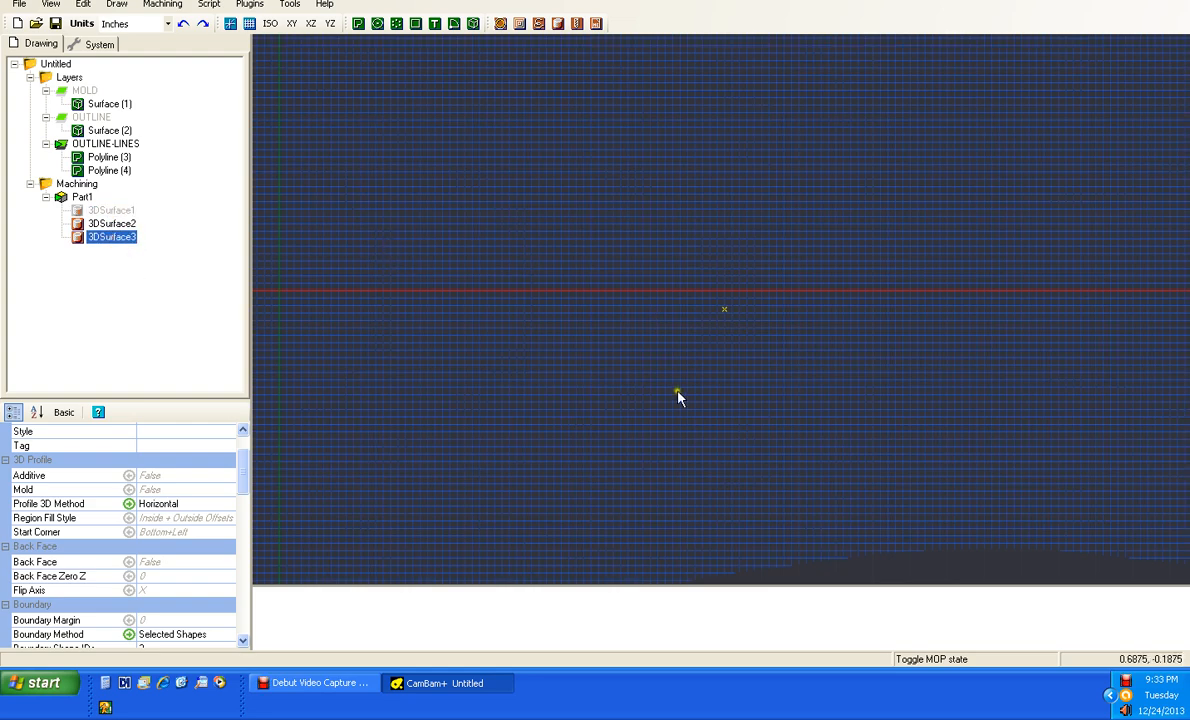
pyautogui.keyDown('alt'); pyautogui.moveTo(761, 478); pyautogui.dragTo(739, 308); pyautogui.keyUp('alt')
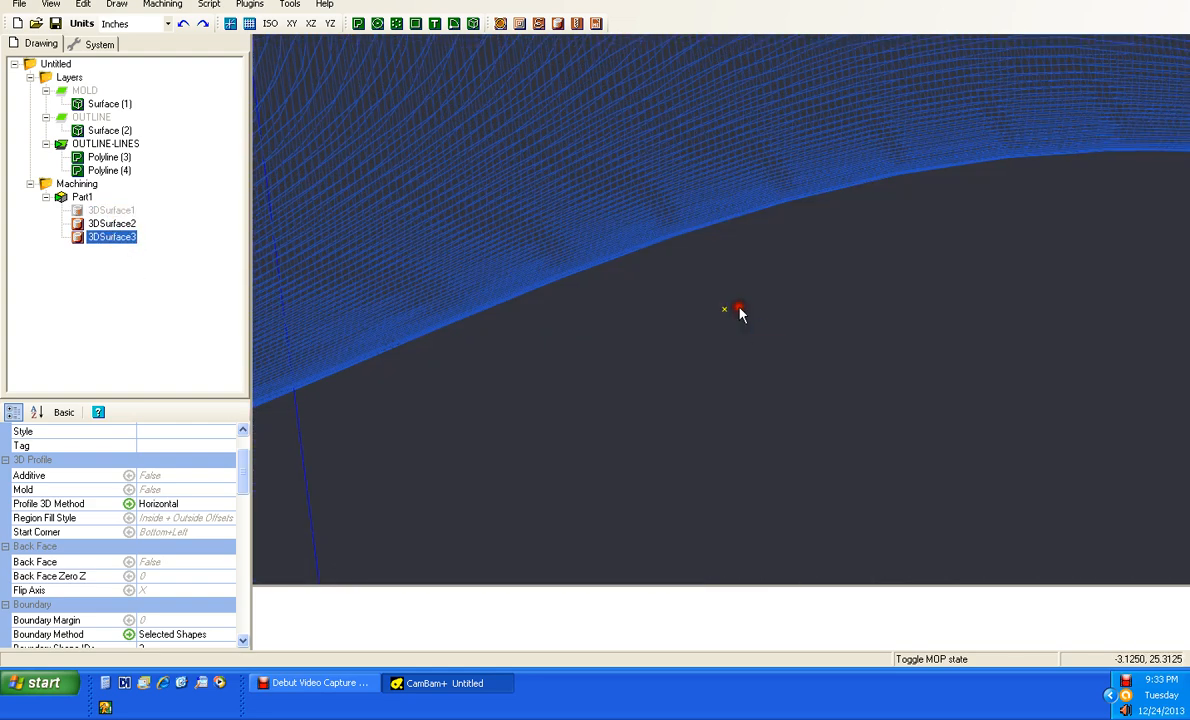
pyautogui.keyDown('alt'); pyautogui.doubleClick(739, 308); pyautogui.keyUp('alt')
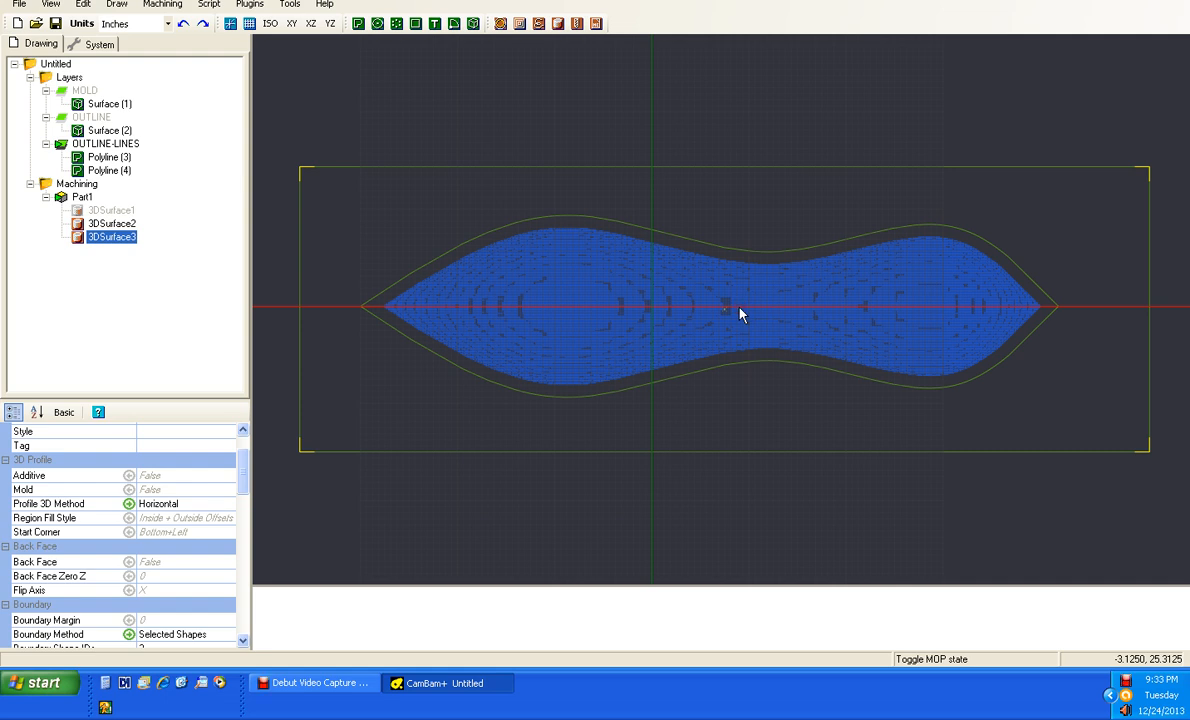